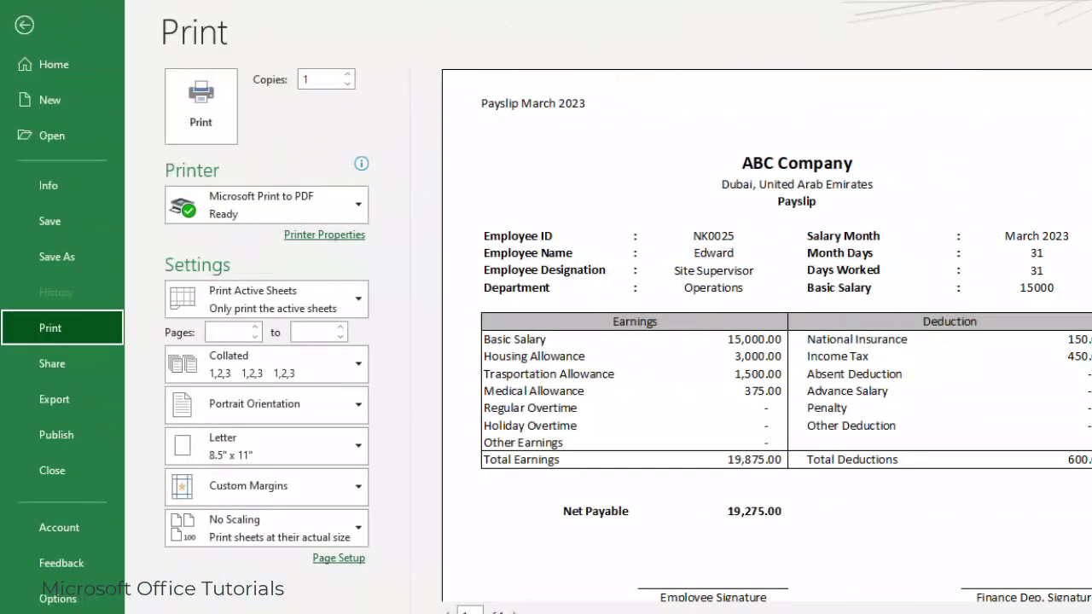
Step: Switch the blank worksheet to Page Layout view
left_click(951, 475)
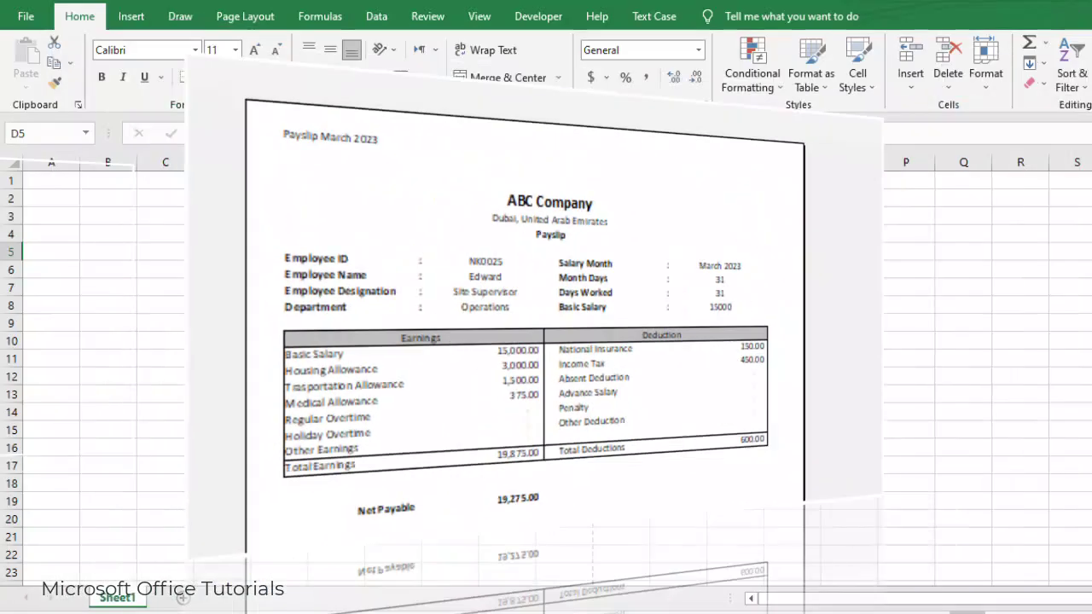
left_click(481, 24)
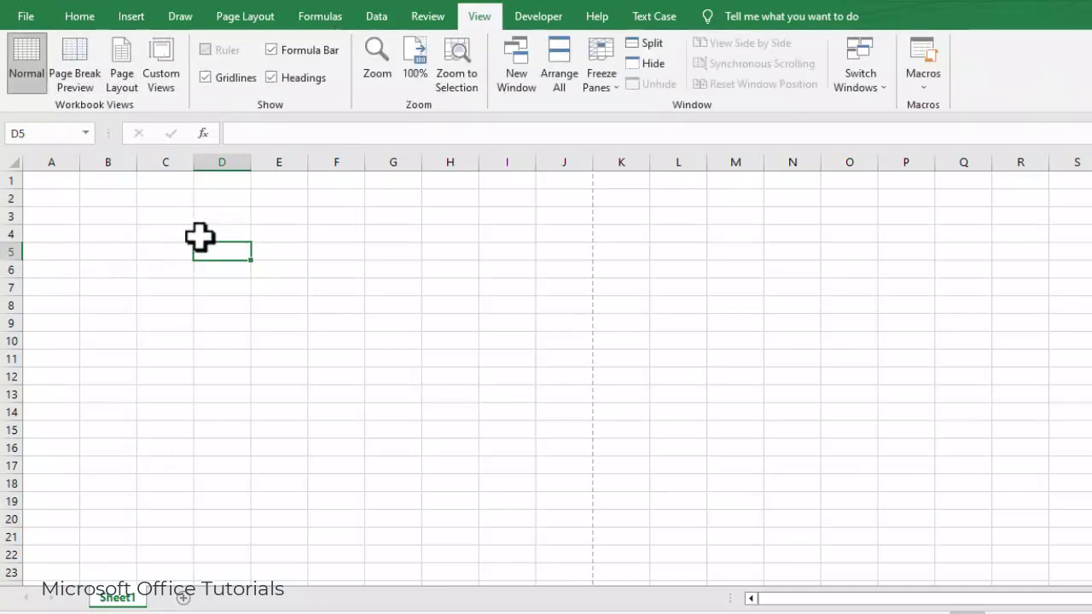
left_click(120, 72)
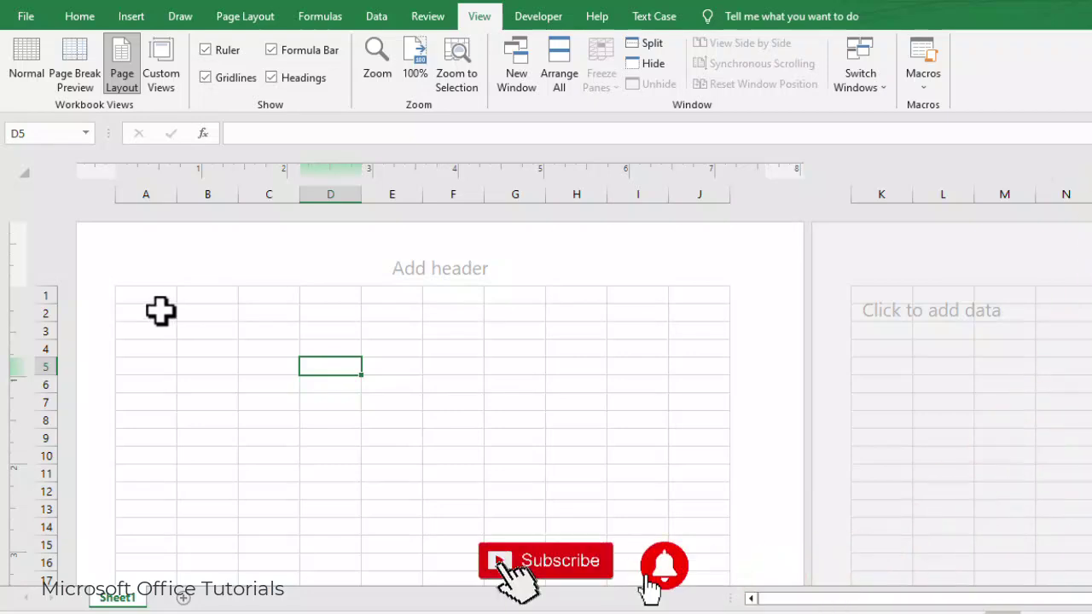
Step: Merge and center cells A2:G2 and enter the title "ABC Company"
left_click_drag(158, 296, 415, 295)
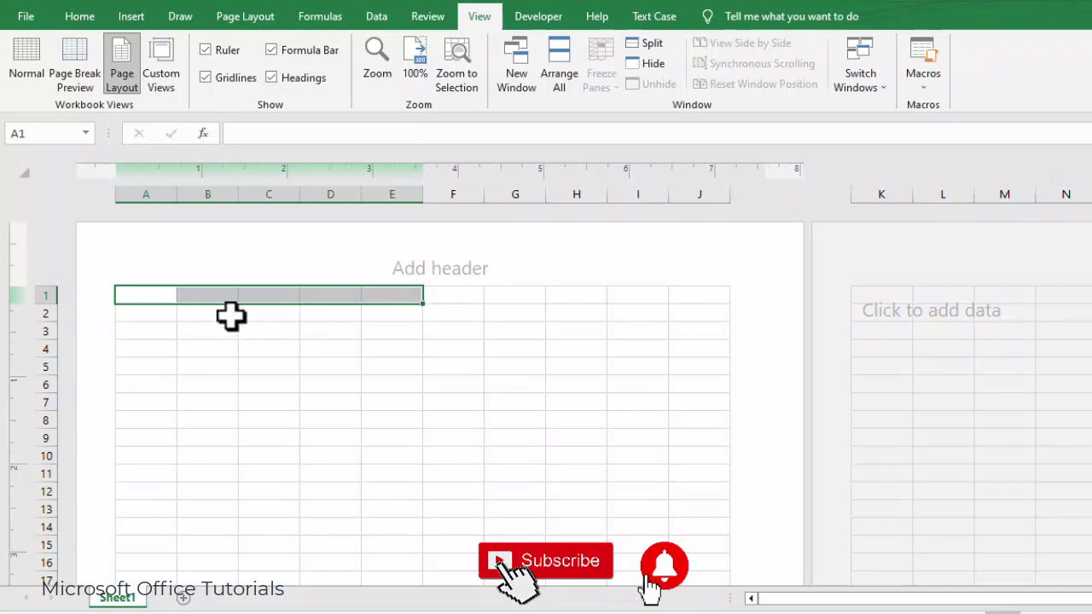
left_click_drag(155, 314, 516, 317)
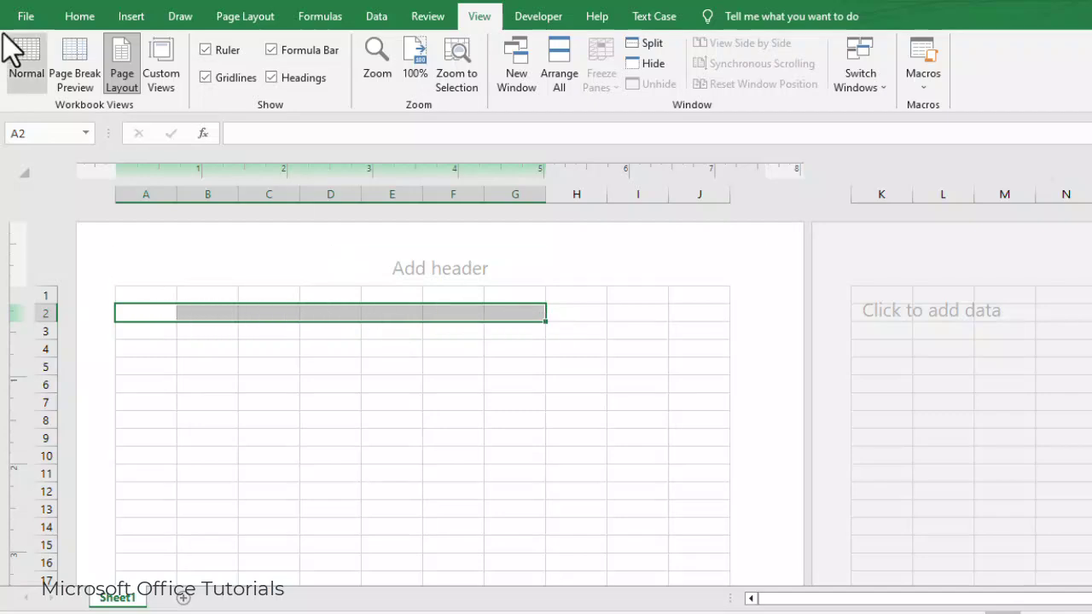
left_click(79, 16)
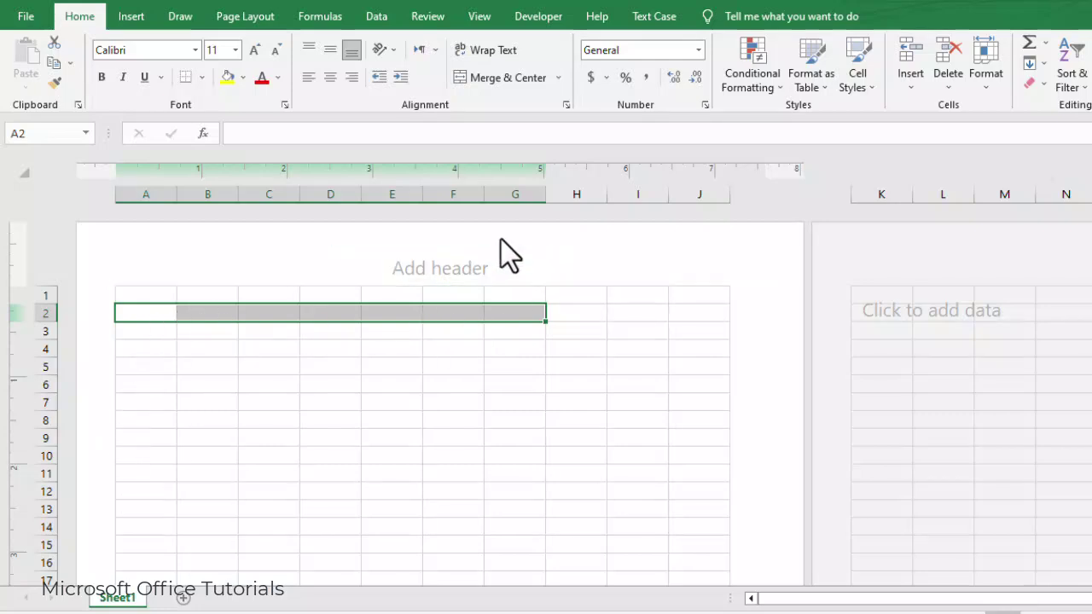
left_click(513, 82)
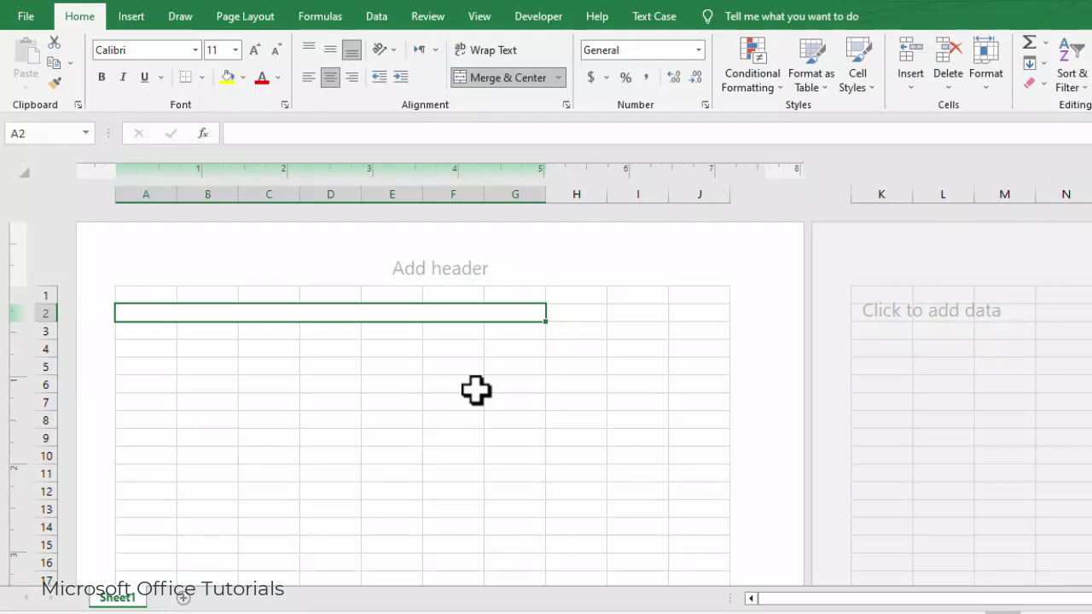
type("ABC Co")
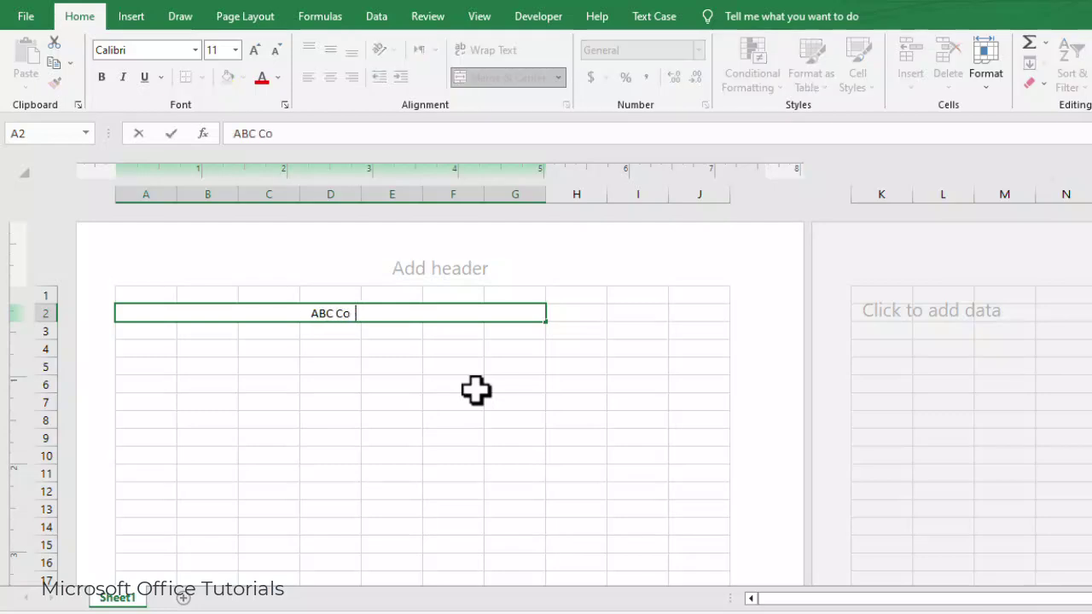
type("mpany")
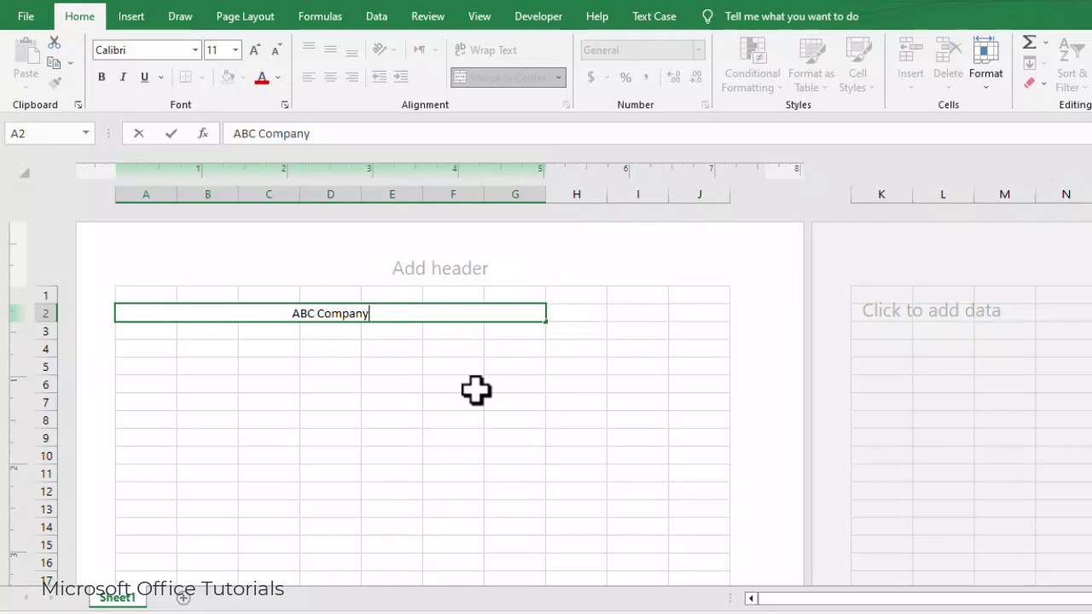
key("Return")
Step: Make the "ABC Company" title bold and set its font size to 16
left_click(404, 315)
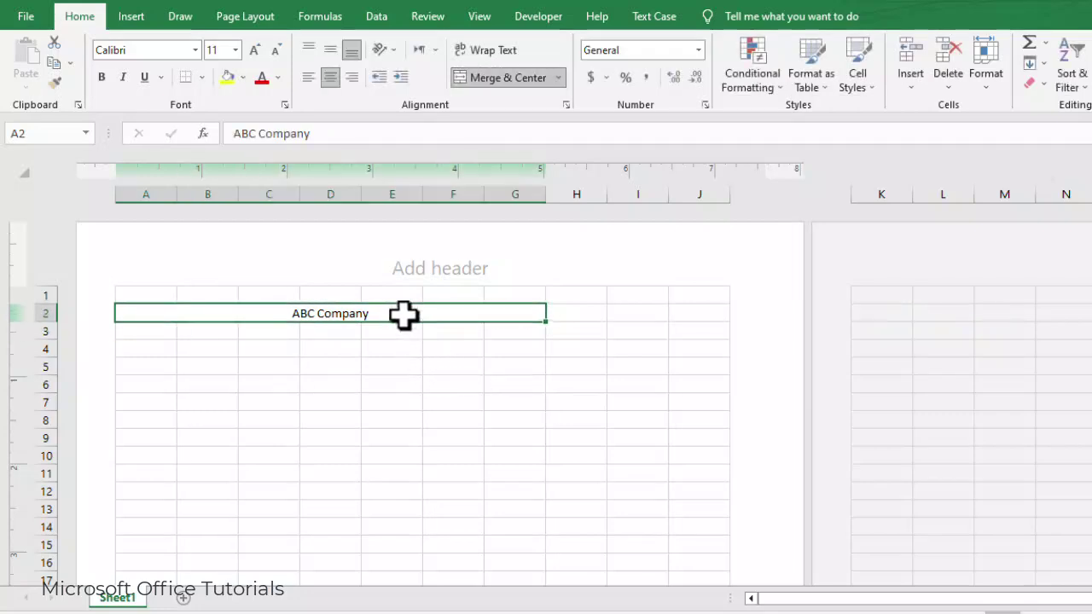
left_click(99, 84)
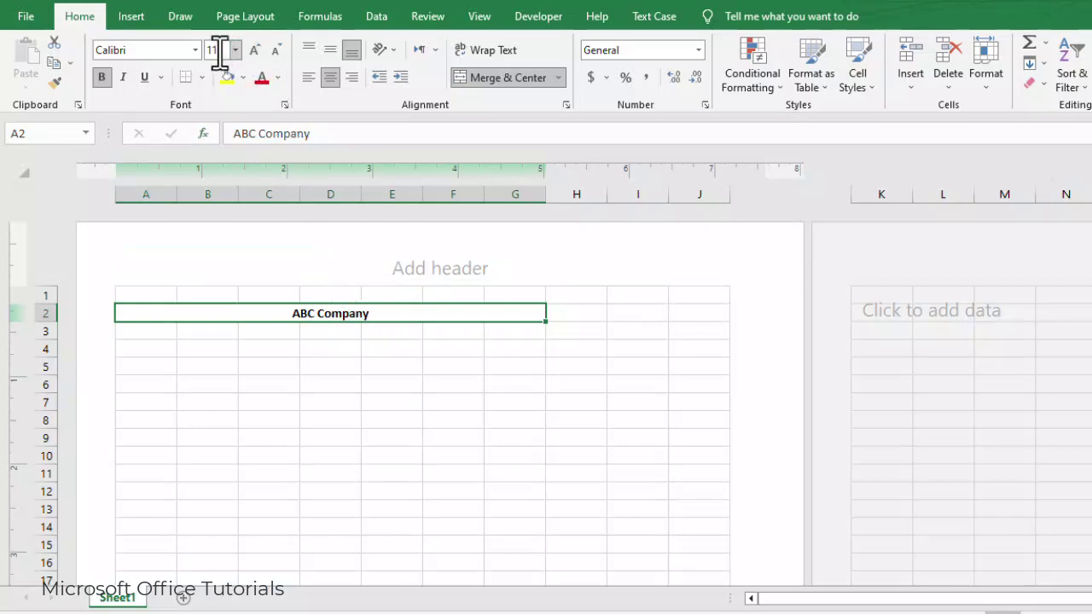
type("1")
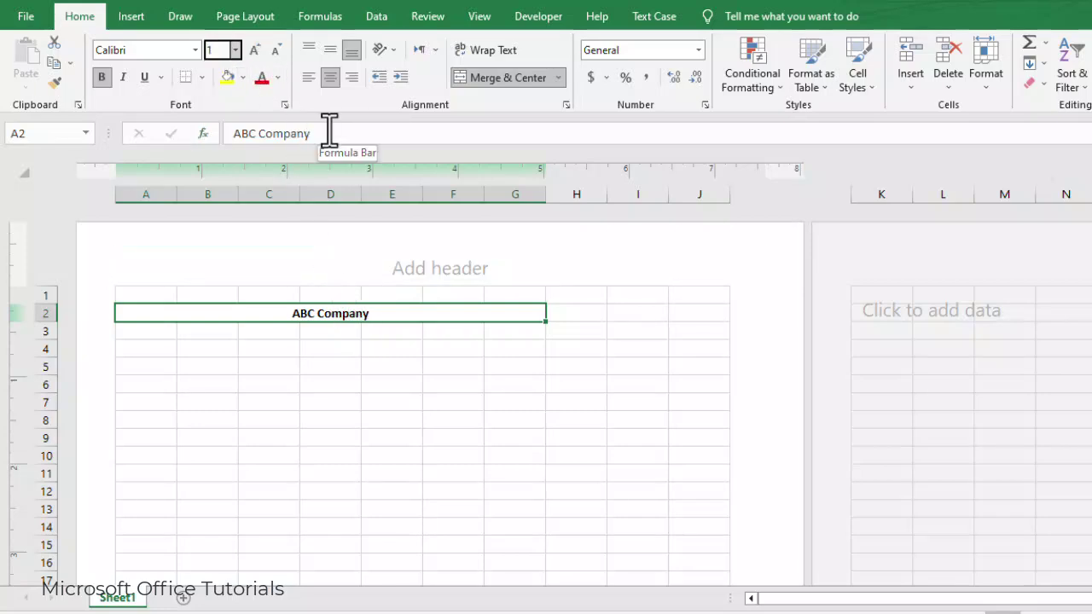
key("Return")
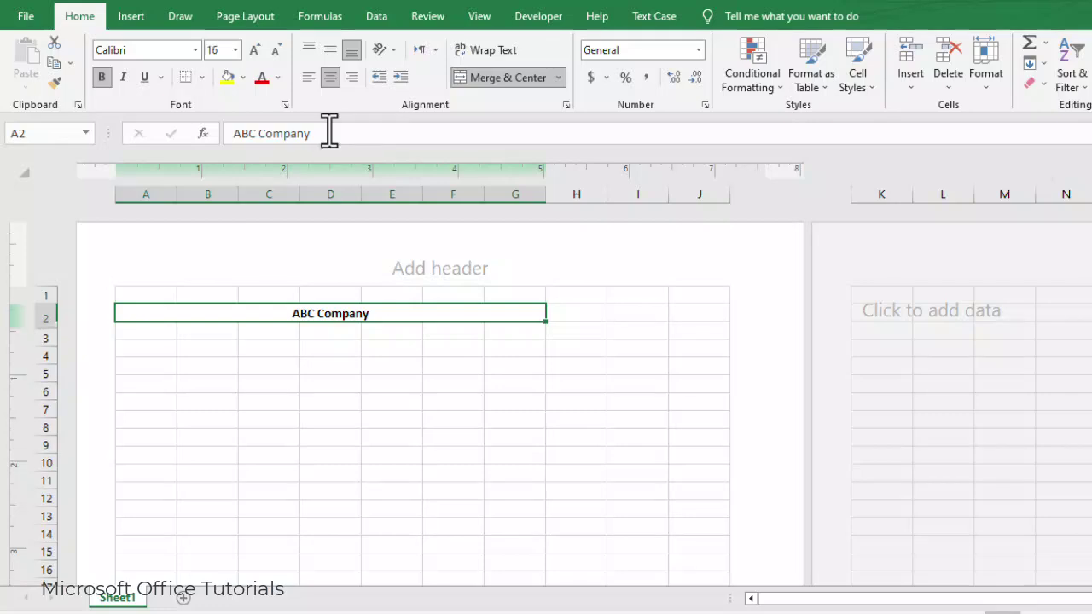
Step: Merge and center cells A3:G3 and enter "Dubai, United Arab Emirates" as the company location
left_click_drag(161, 339, 542, 333)
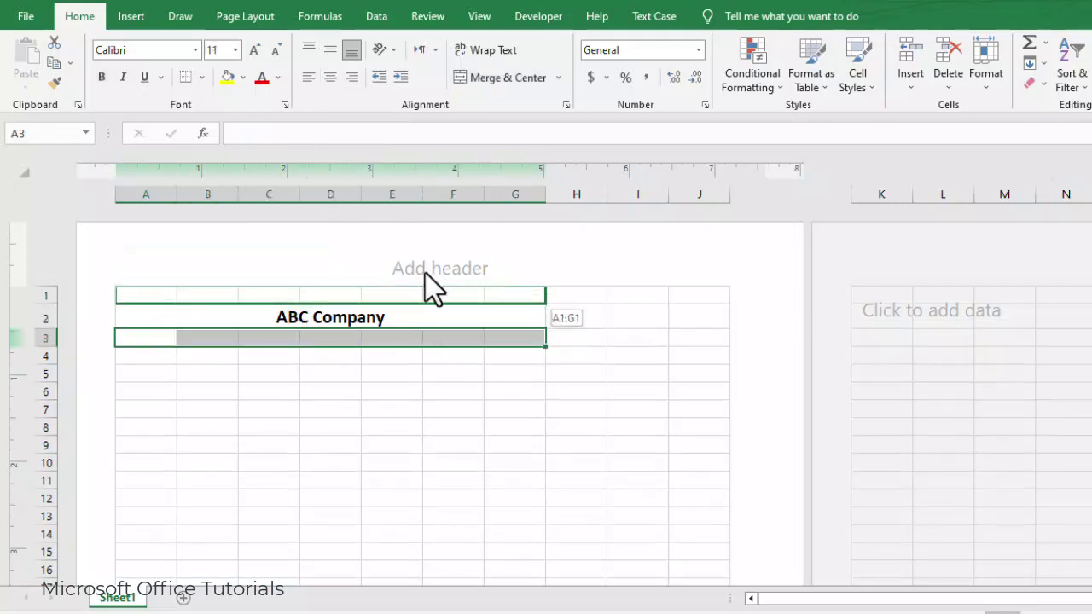
left_click(500, 75)
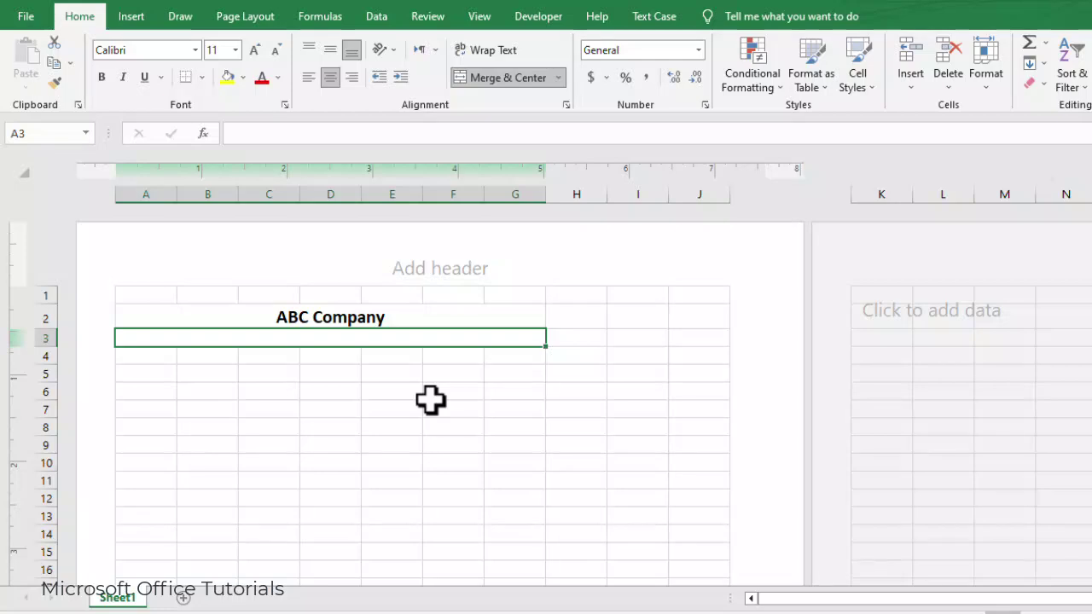
type("Dub")
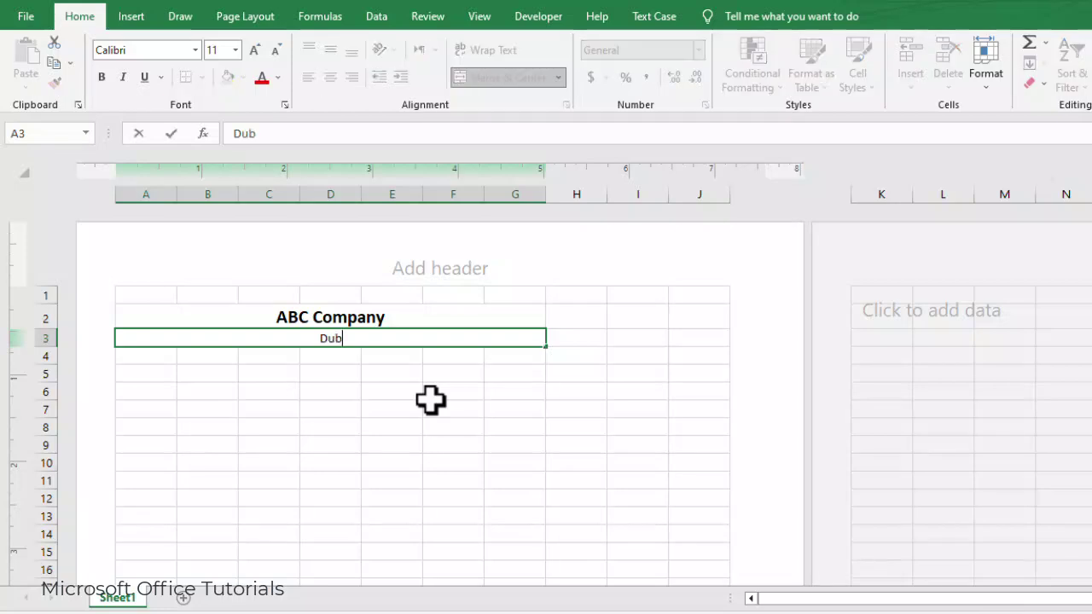
type("ai, Unit")
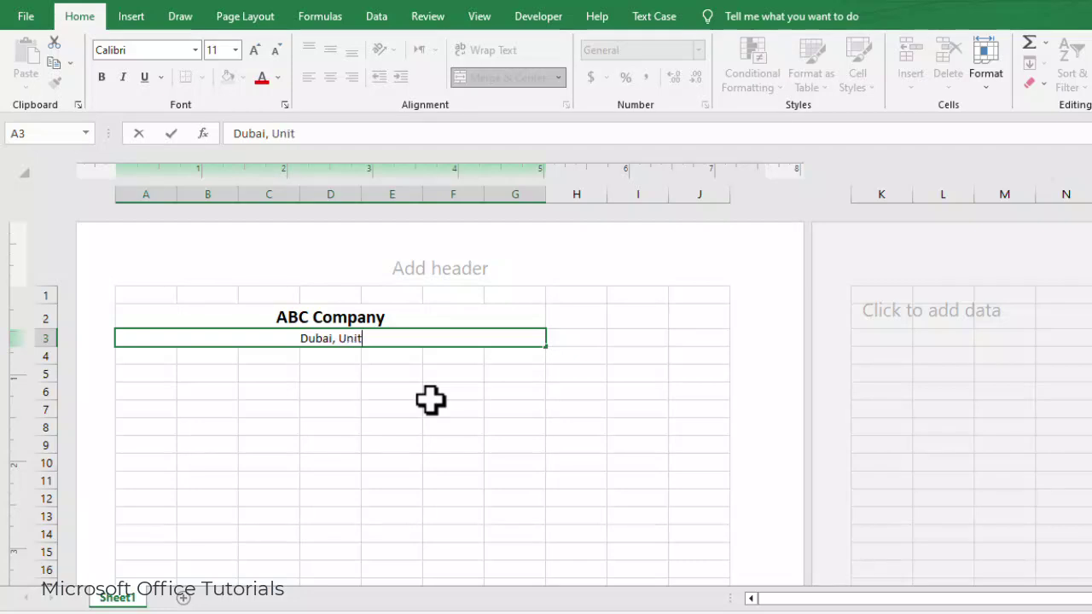
type("ed Arab Emirates")
key("Return")
key("Up")
key("Down")
key("Right")
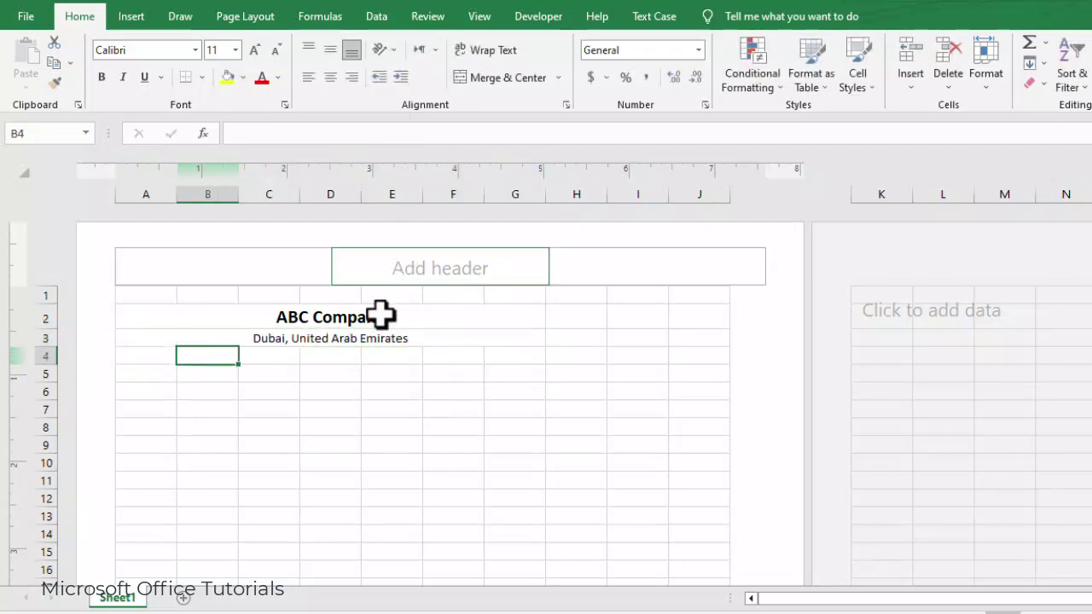
Step: Merge and center cells A4:G4 and enter the heading "Payslip"
left_click_drag(143, 352, 507, 354)
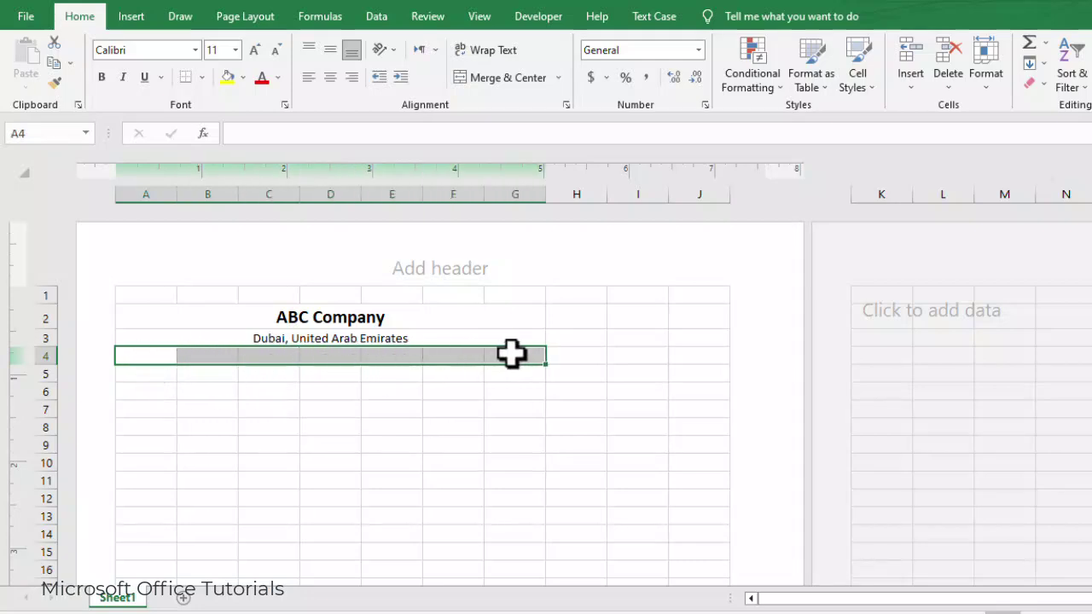
left_click(513, 75)
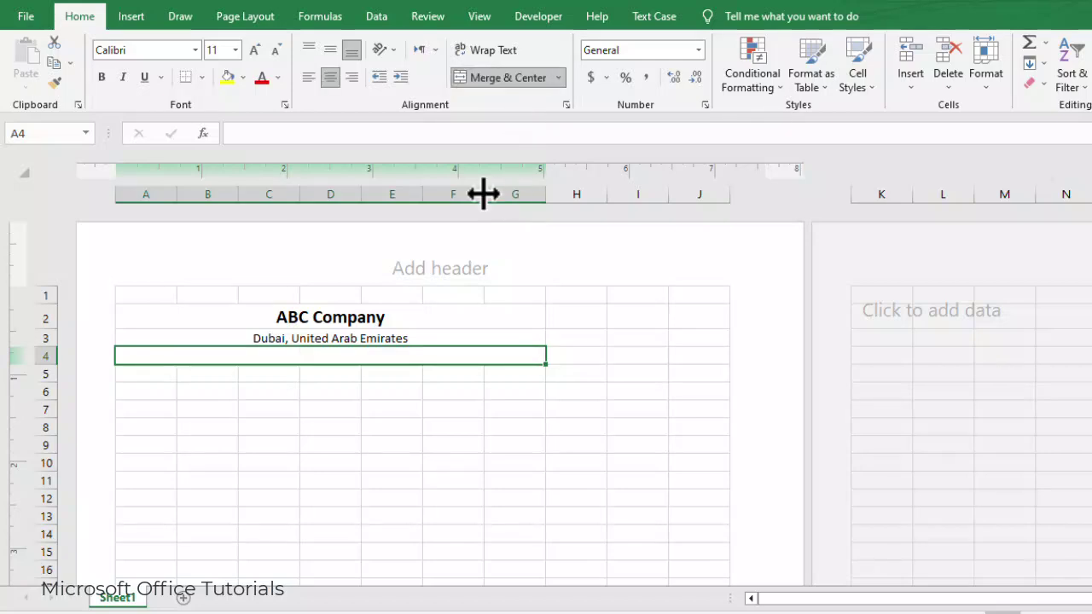
type("Payslip")
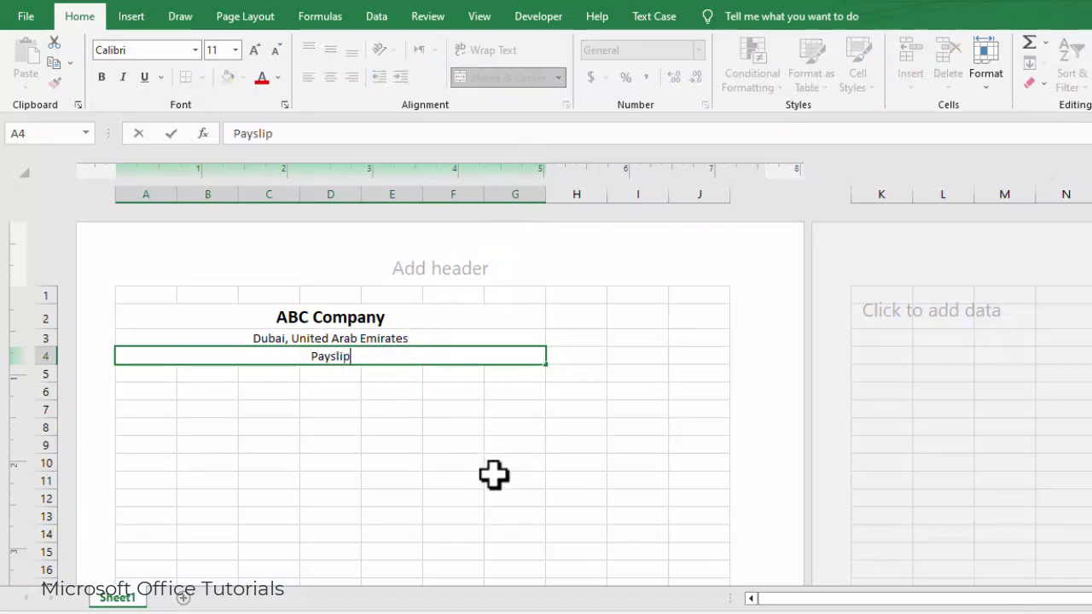
key("Return")
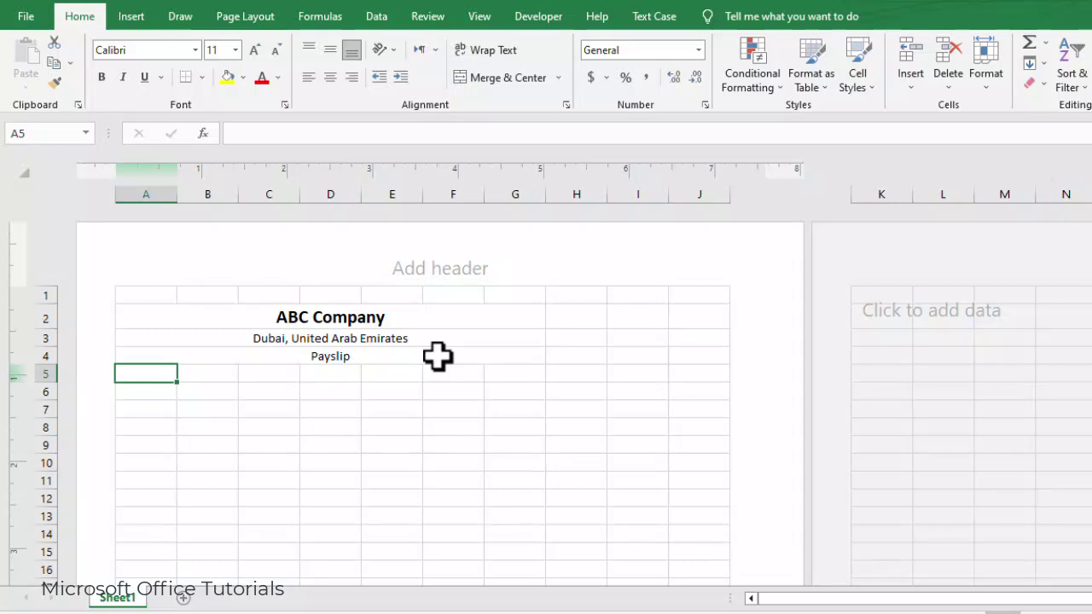
Step: Make the "Payslip" heading in row 4 bold
left_click(438, 357)
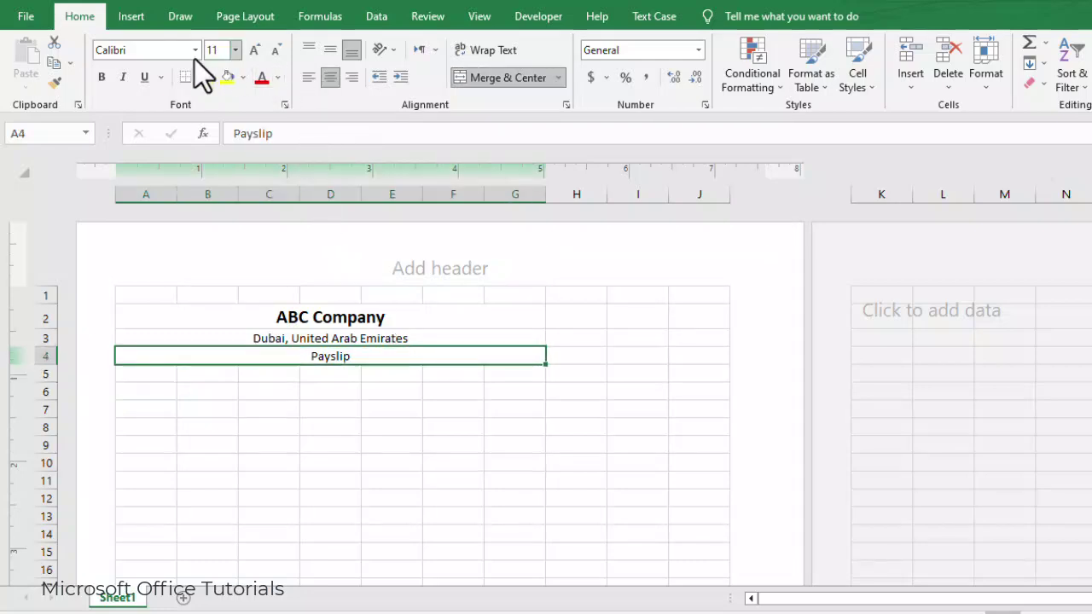
left_click(103, 77)
left_click(280, 413)
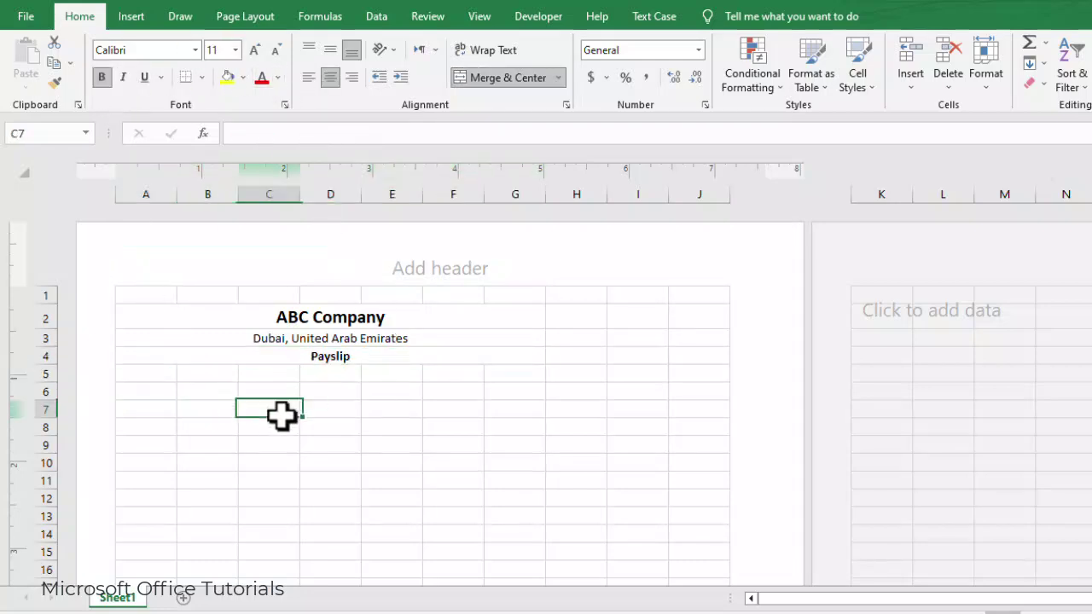
left_click_drag(166, 314, 171, 346)
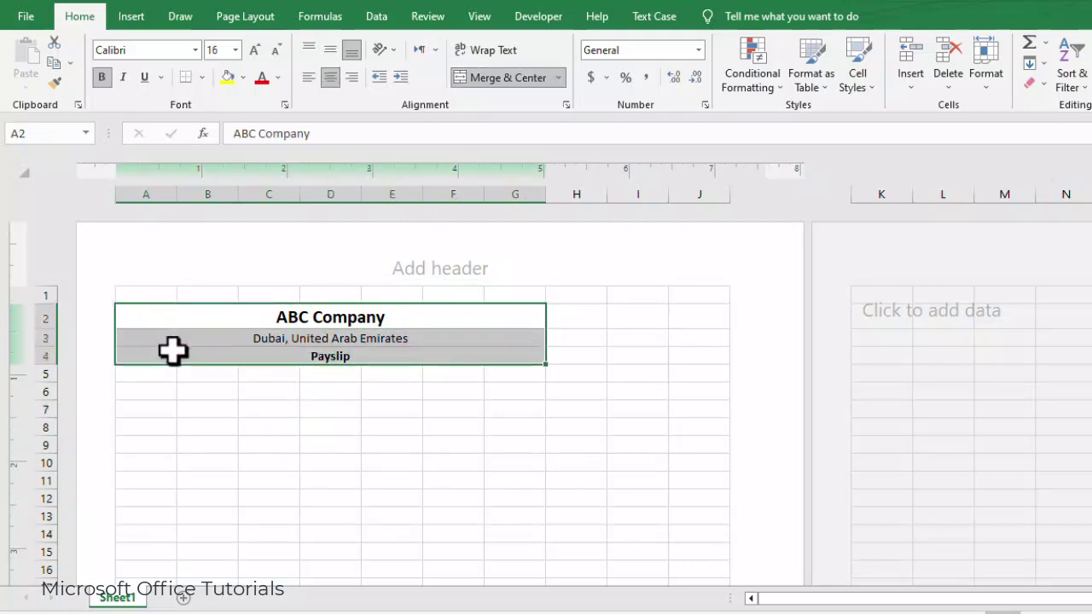
left_click(225, 404)
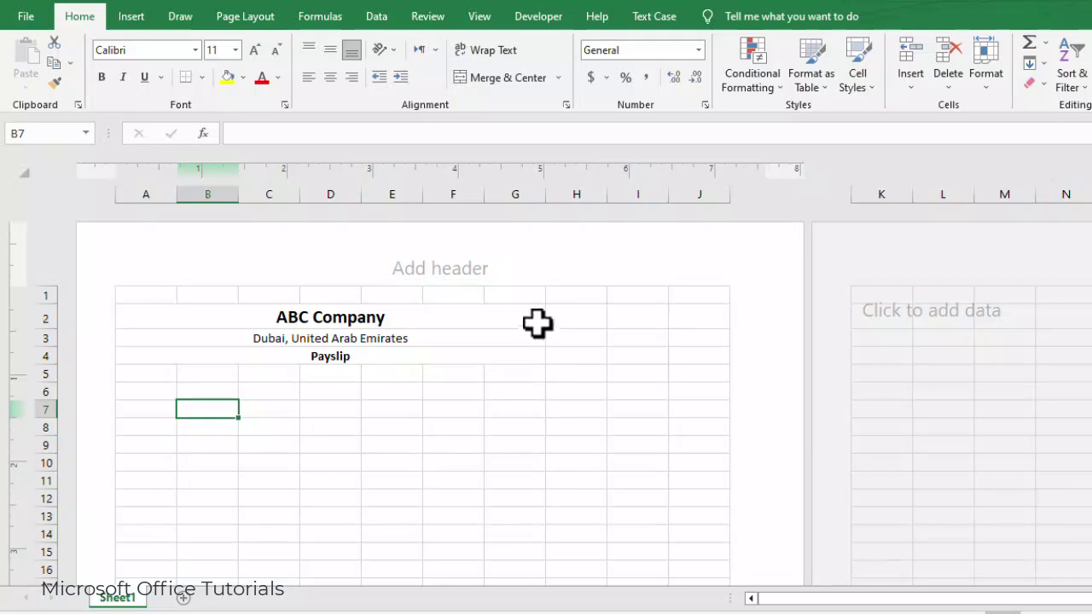
left_click_drag(526, 319, 512, 483)
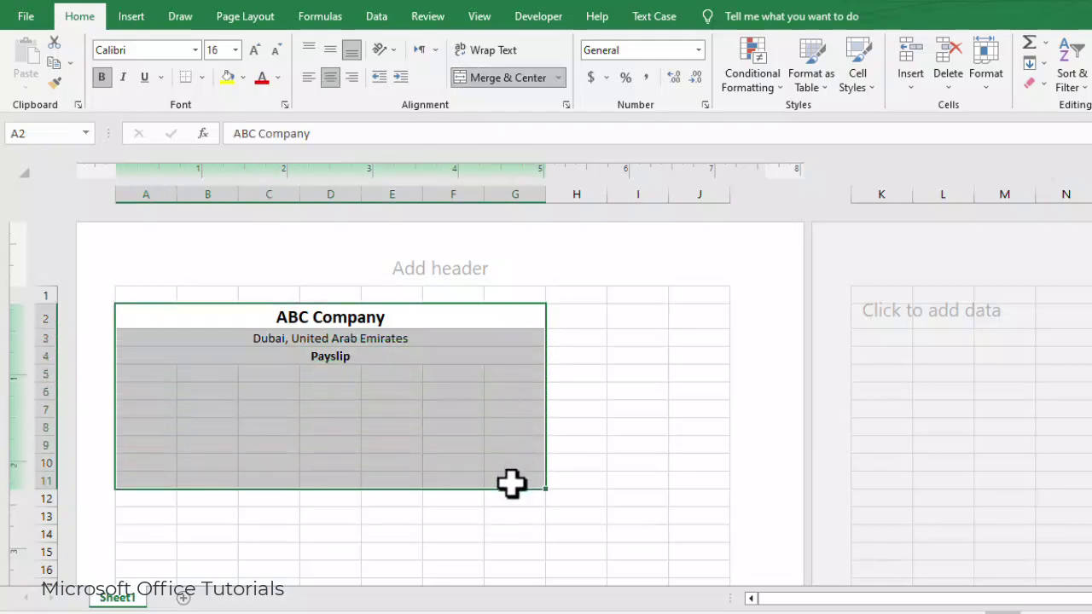
left_click(402, 425)
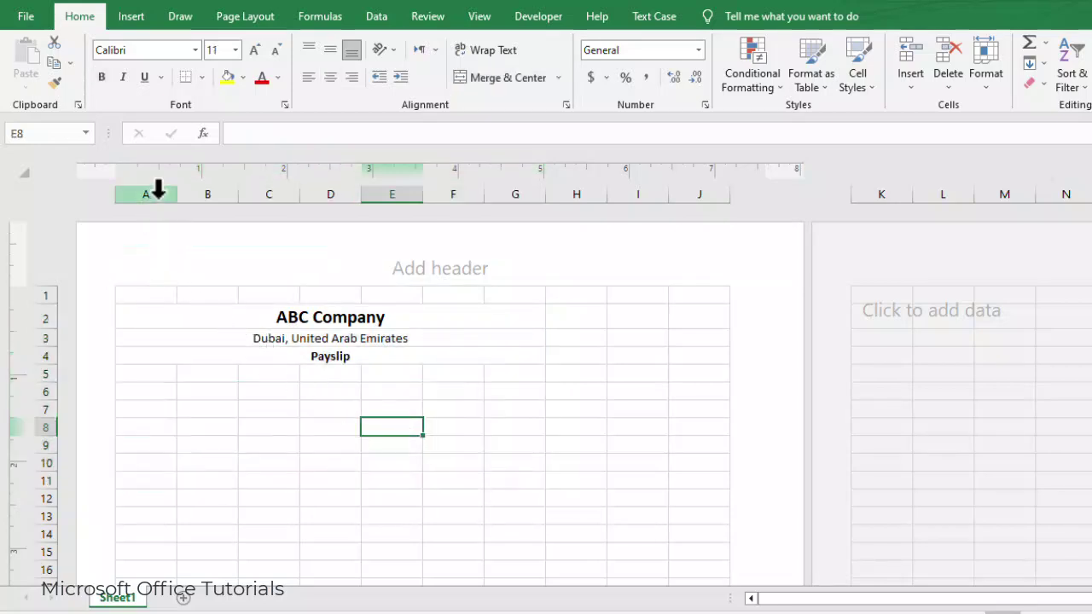
left_click_drag(158, 191, 515, 213)
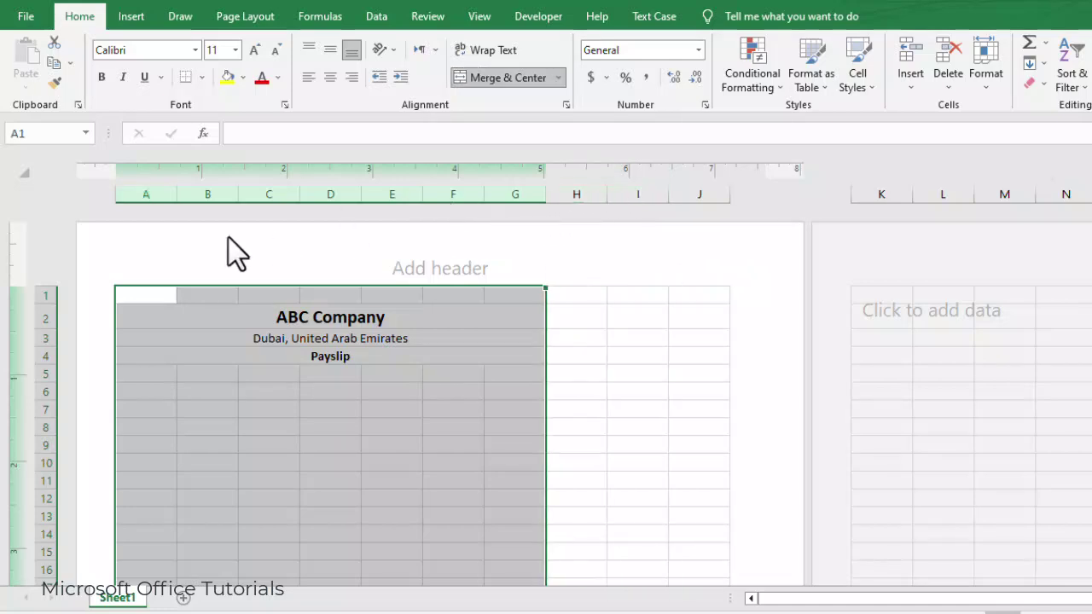
Step: Set the width of columns B and F to 0.1
left_click(157, 181)
left_click_drag(205, 190, 209, 194)
left_click(455, 194, "ctrl")
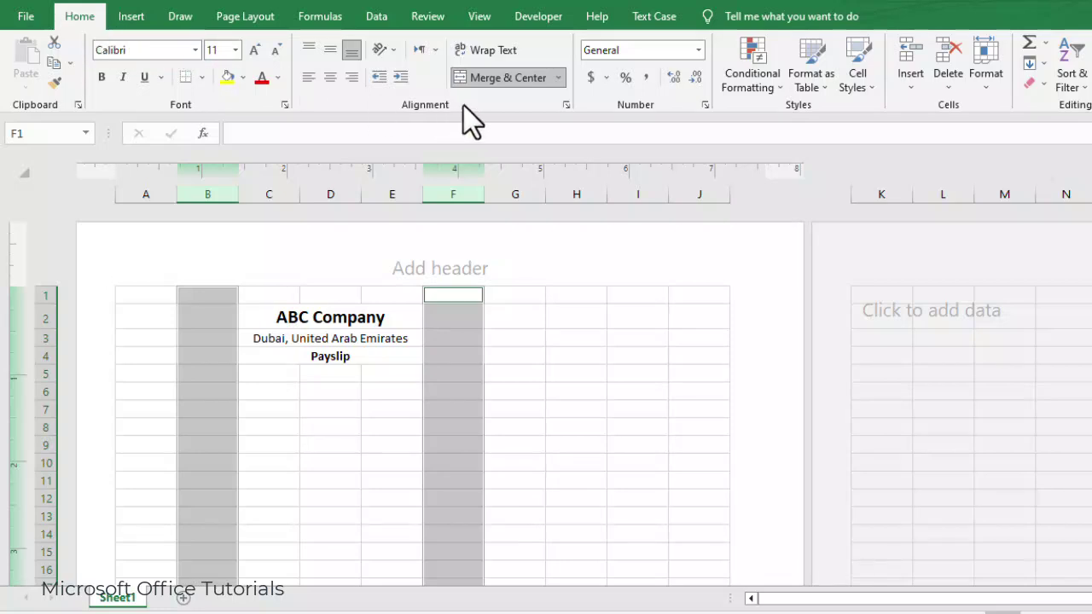
left_click(988, 92)
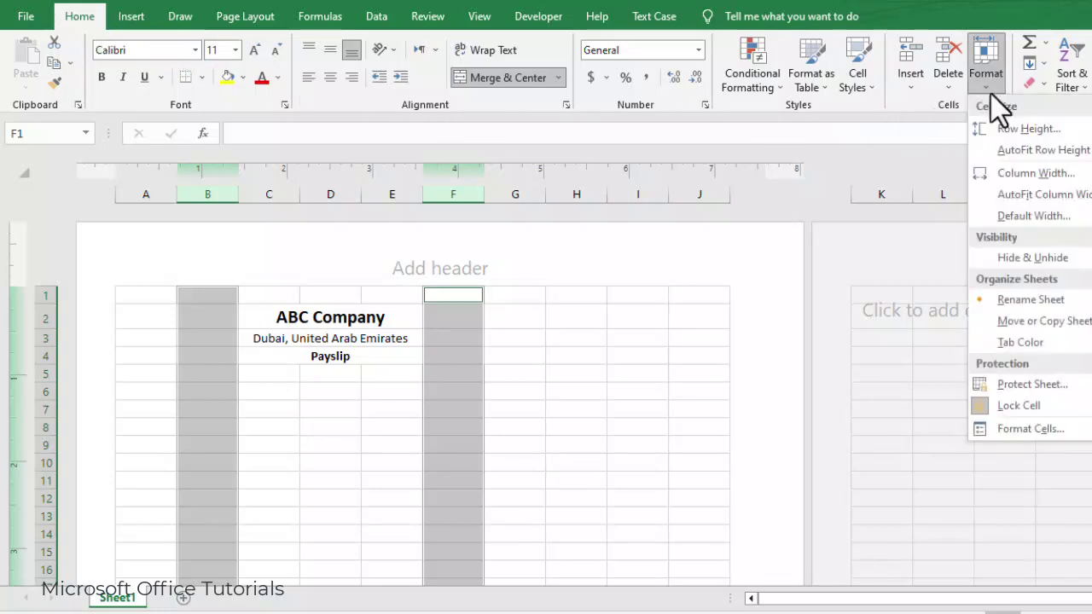
left_click(1006, 173)
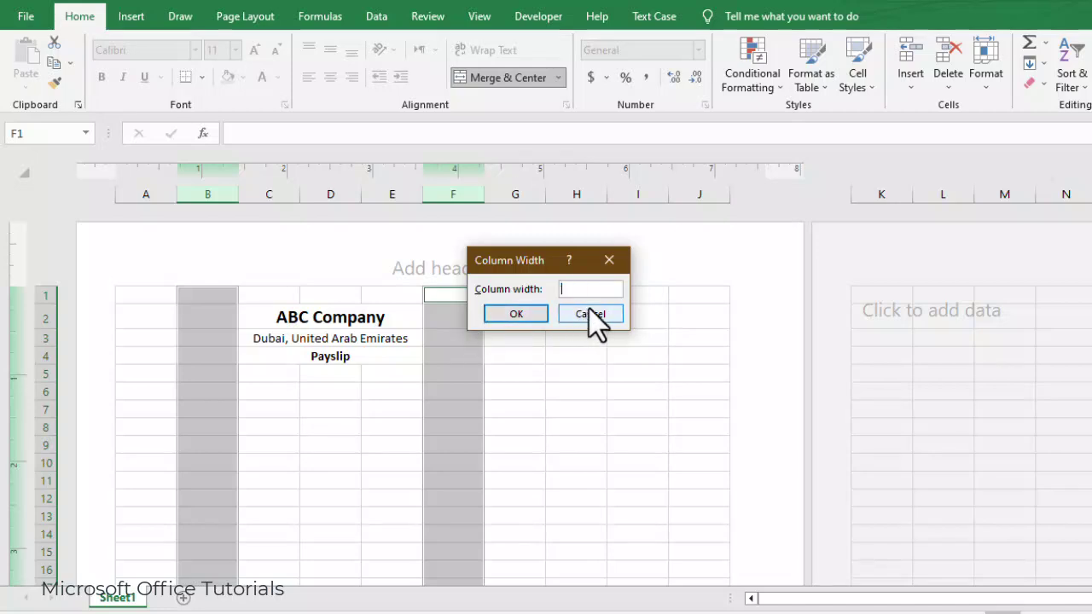
type("0.1")
left_click_drag(550, 270, 271, 397)
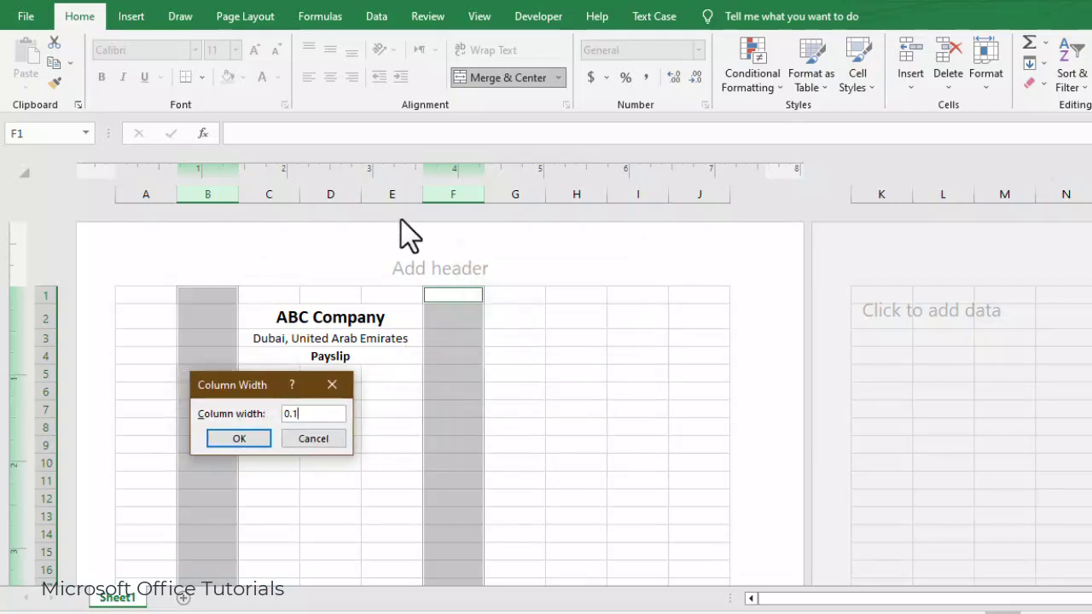
left_click_drag(246, 387, 271, 388)
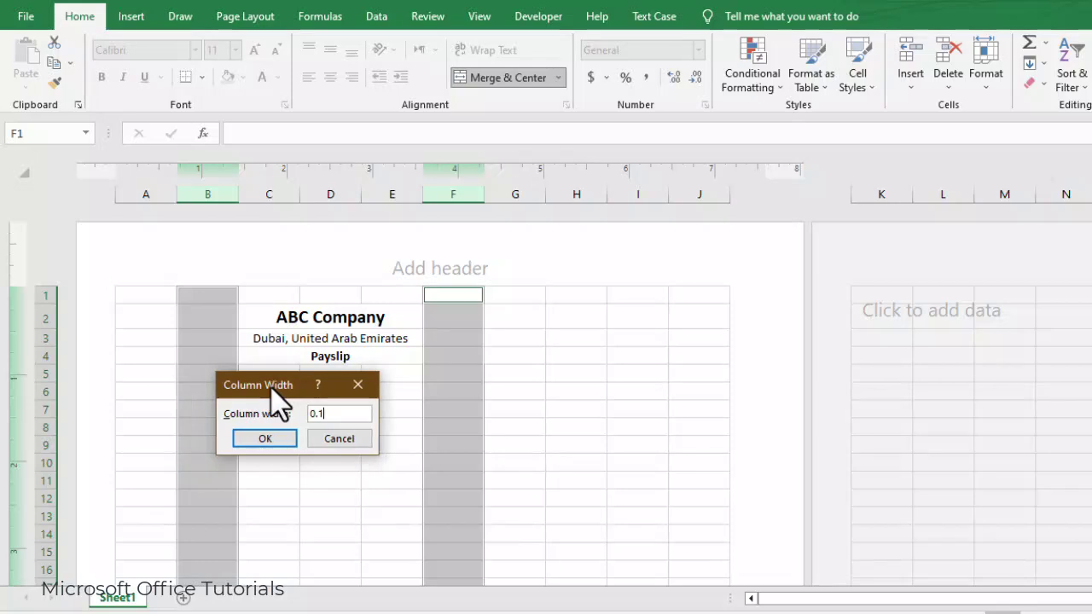
left_click(285, 439)
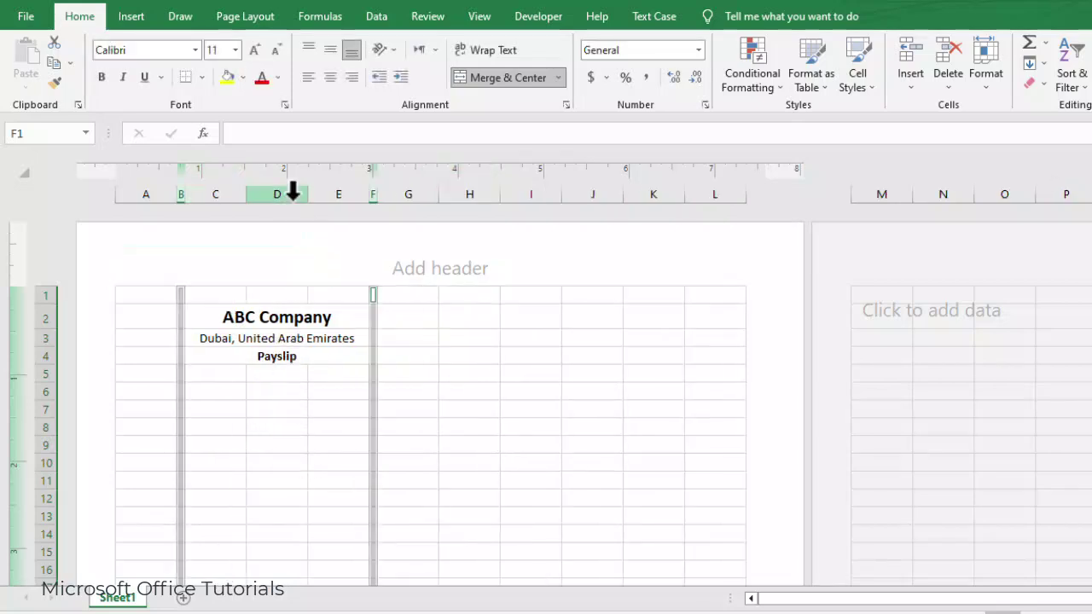
Step: Set the width of column D to 0.20
left_click(293, 194)
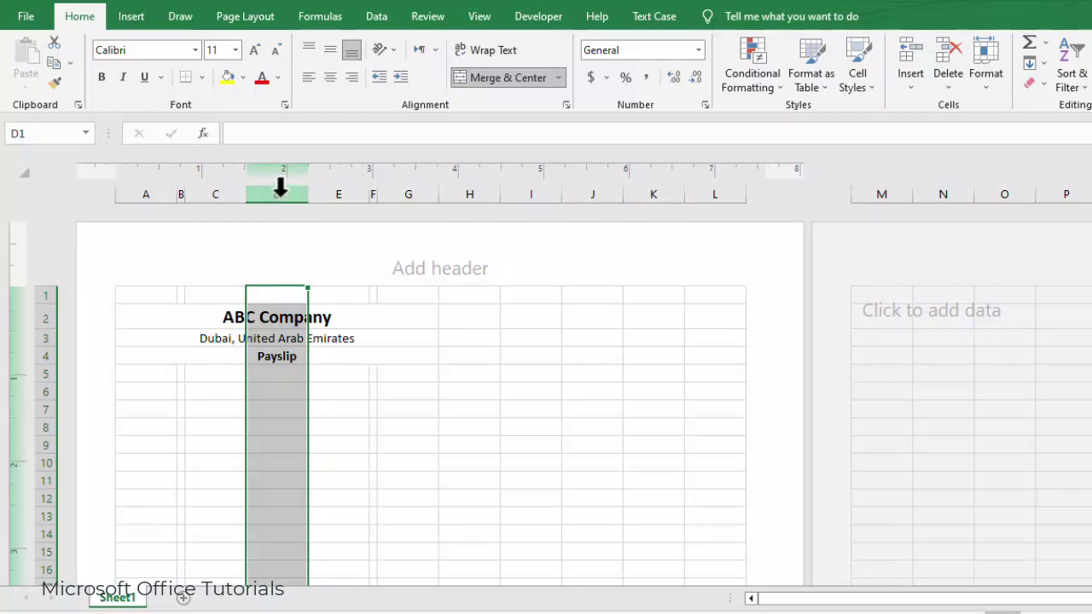
left_click(983, 93)
left_click(1003, 171)
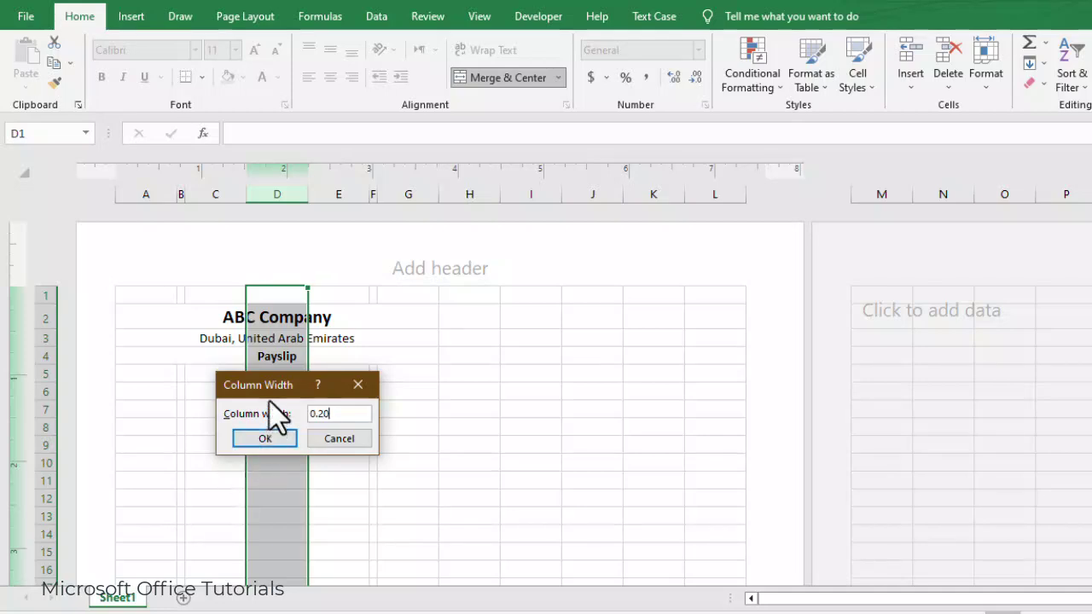
left_click_drag(269, 392, 475, 328)
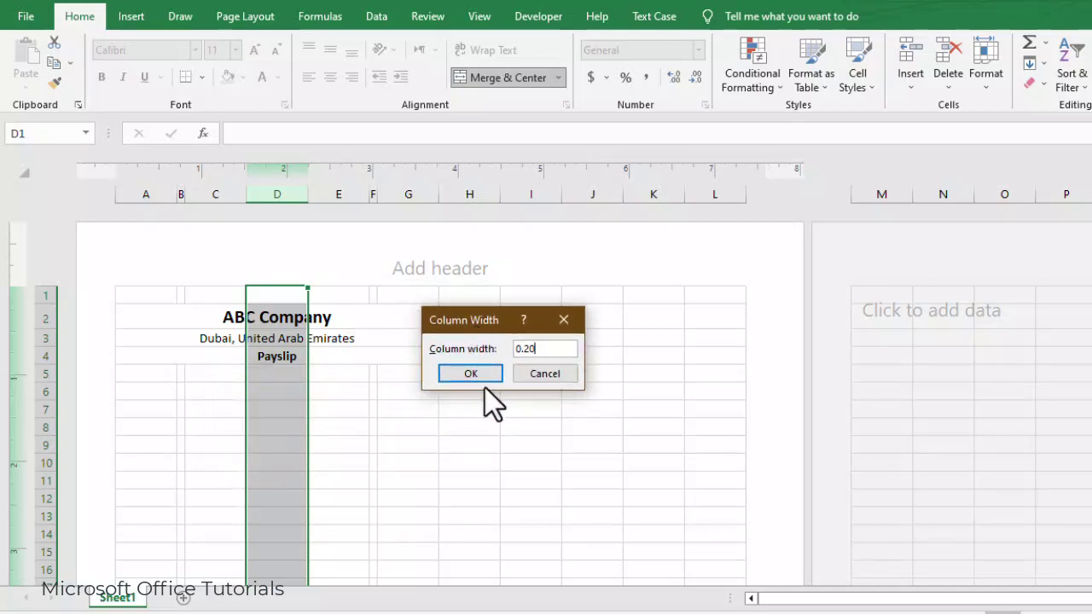
left_click(470, 374)
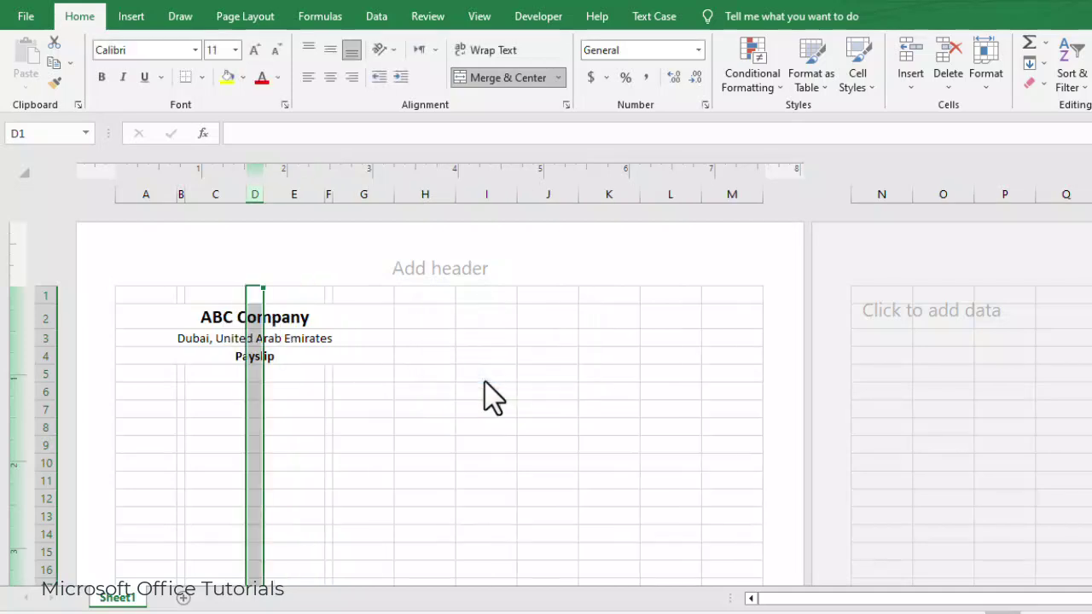
left_click(320, 388)
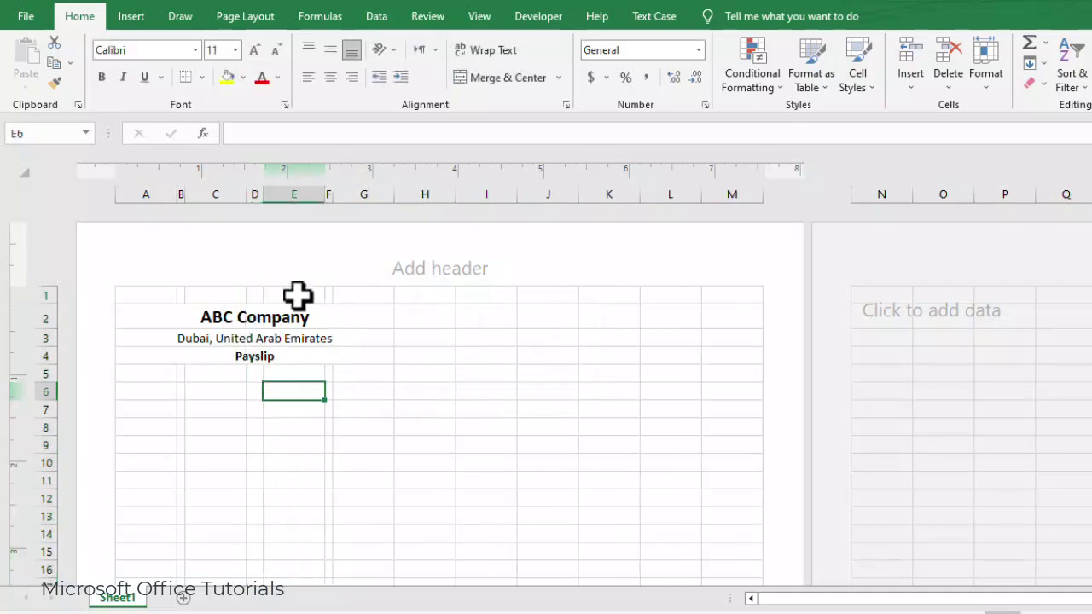
Step: Set the width of columns A, C, E and G to 1.75
left_click(152, 189)
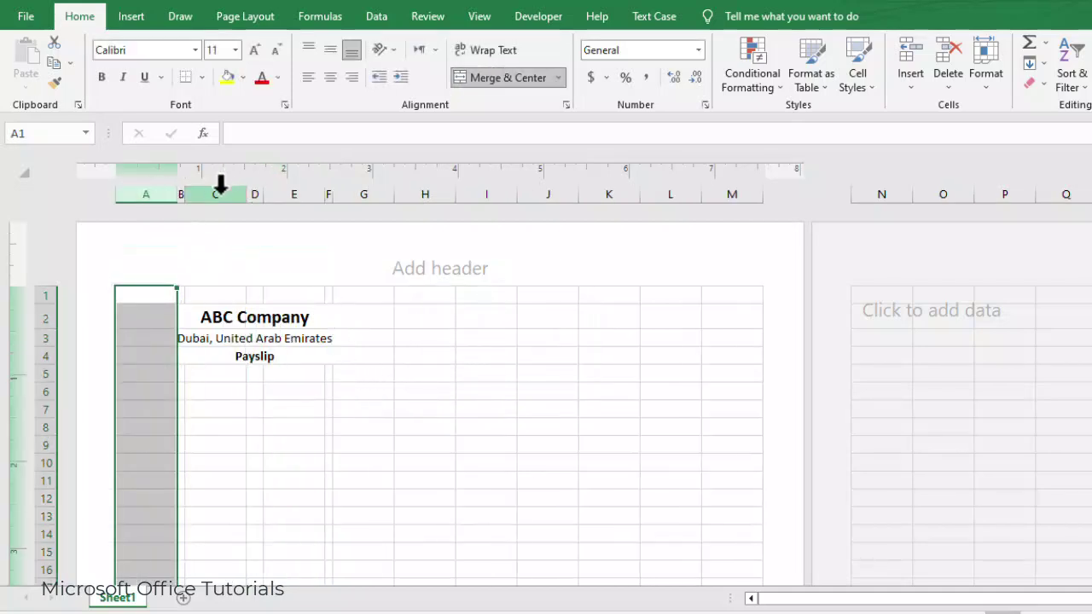
left_click(220, 186, "ctrl")
left_click(298, 188, "ctrl")
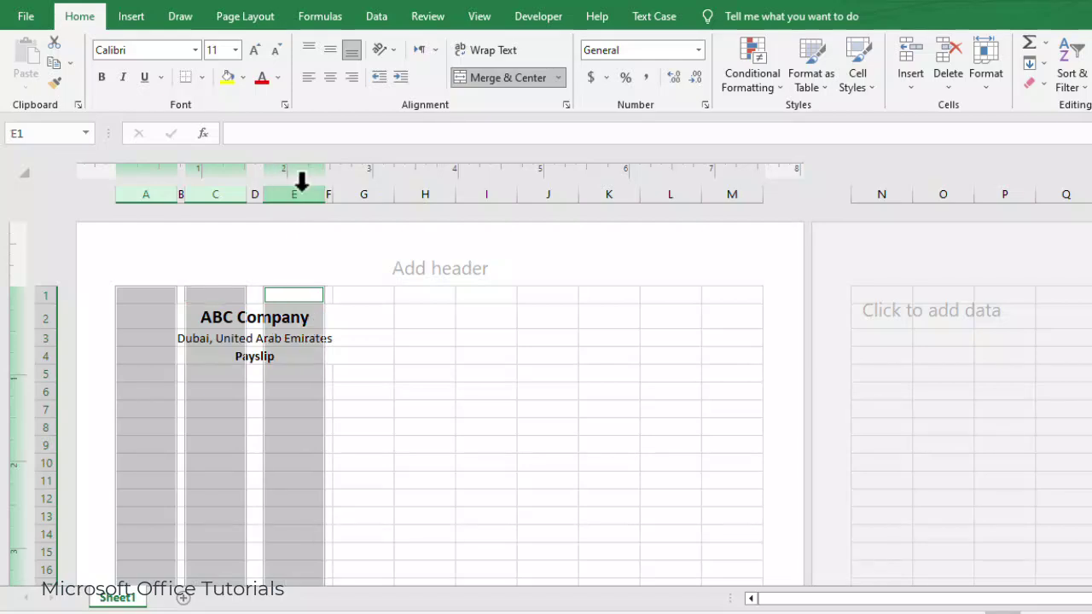
left_click(364, 195, "ctrl")
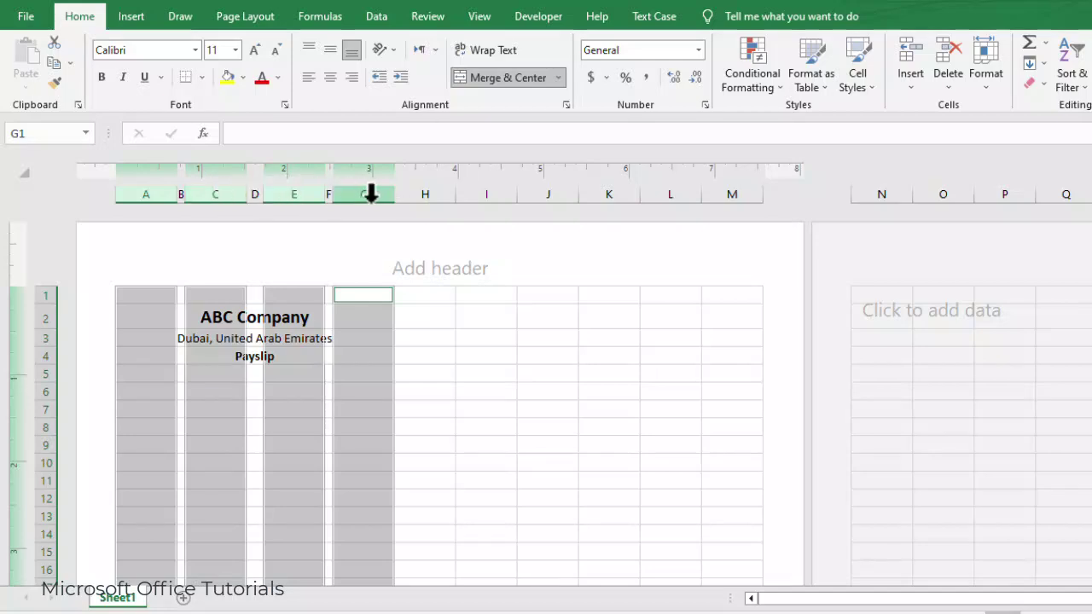
left_click(991, 96)
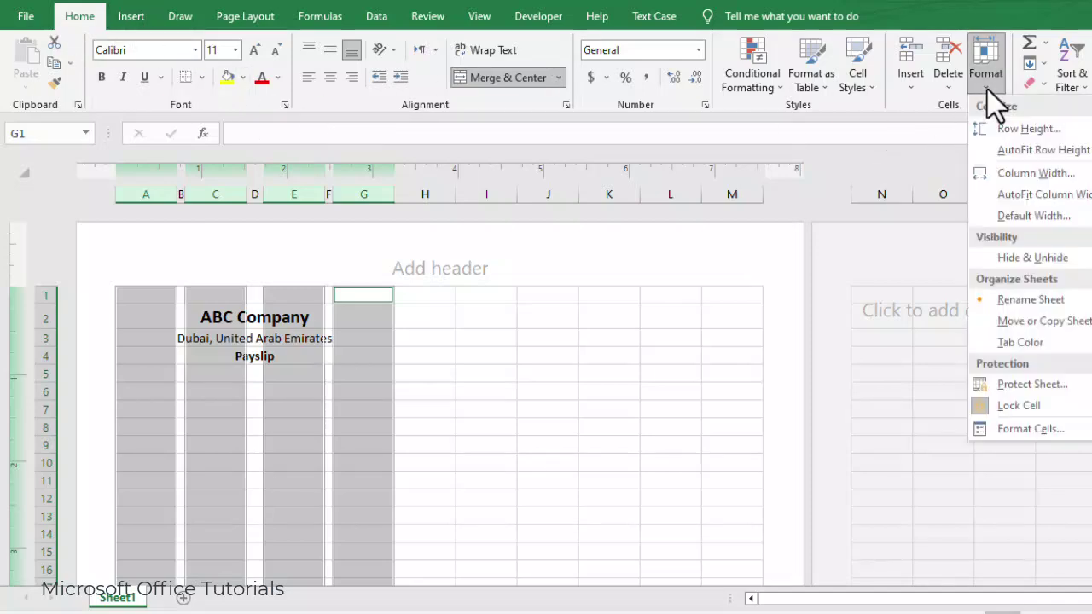
left_click(1007, 174)
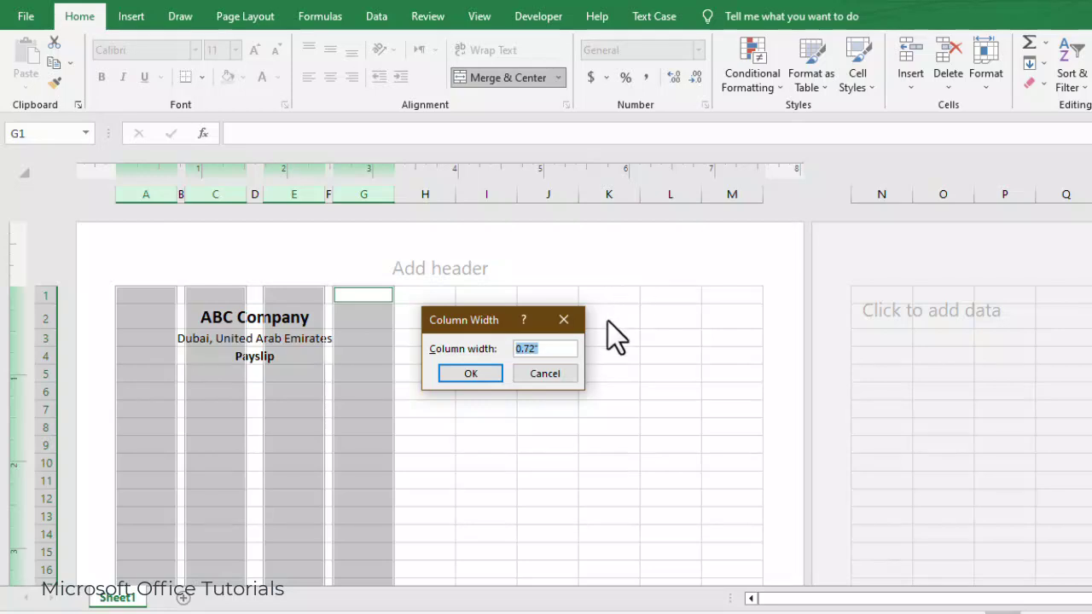
key("BackSpace")
type("1.75")
left_click(470, 375)
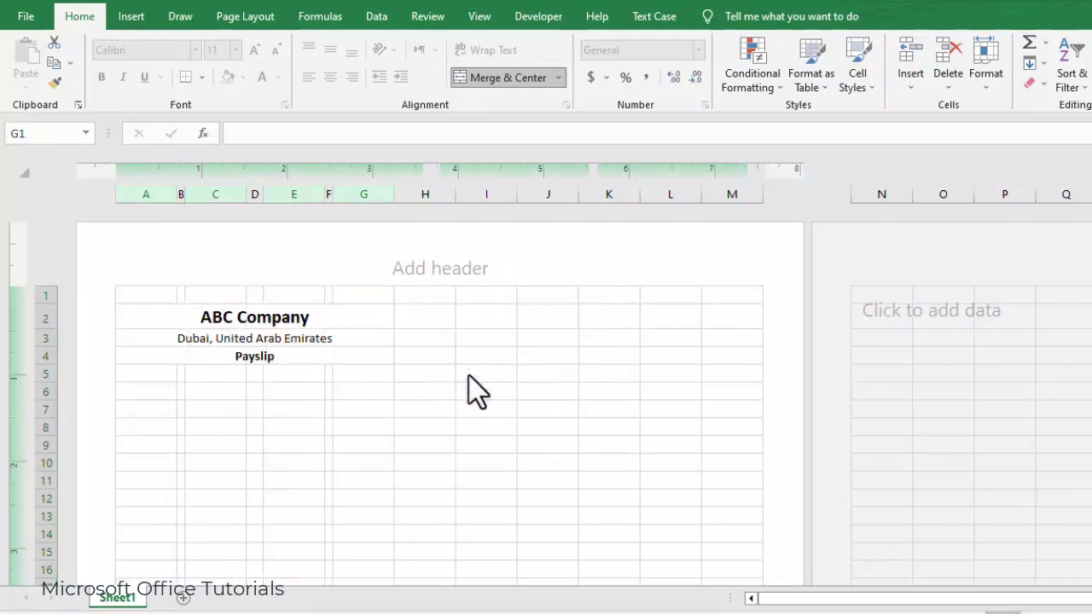
left_click(618, 380)
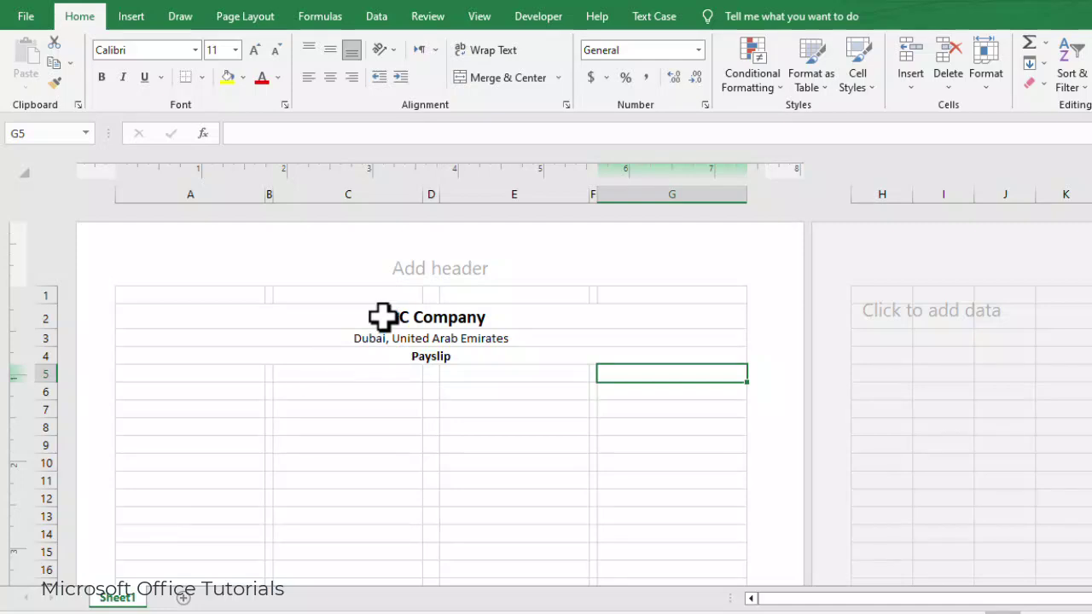
left_click_drag(384, 316, 383, 350)
left_click_drag(253, 371, 568, 366)
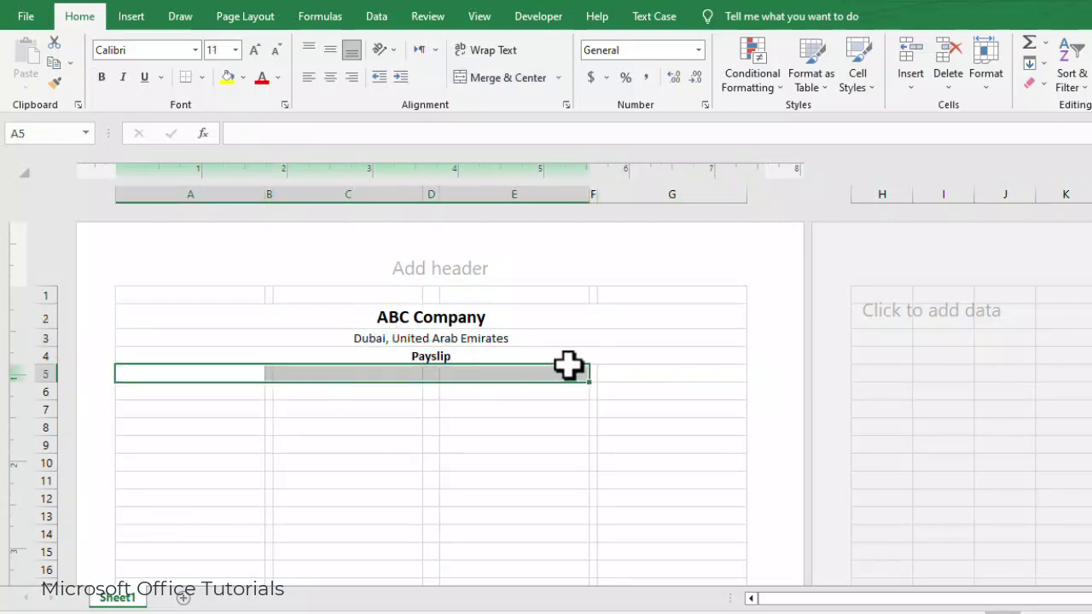
left_click(227, 393)
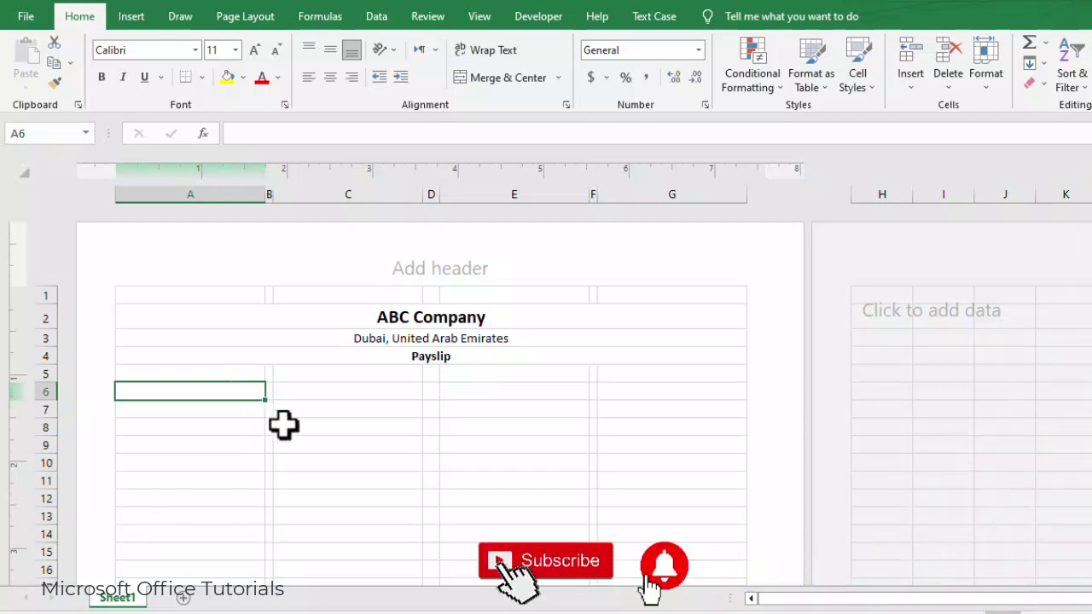
left_click_drag(227, 392, 227, 483)
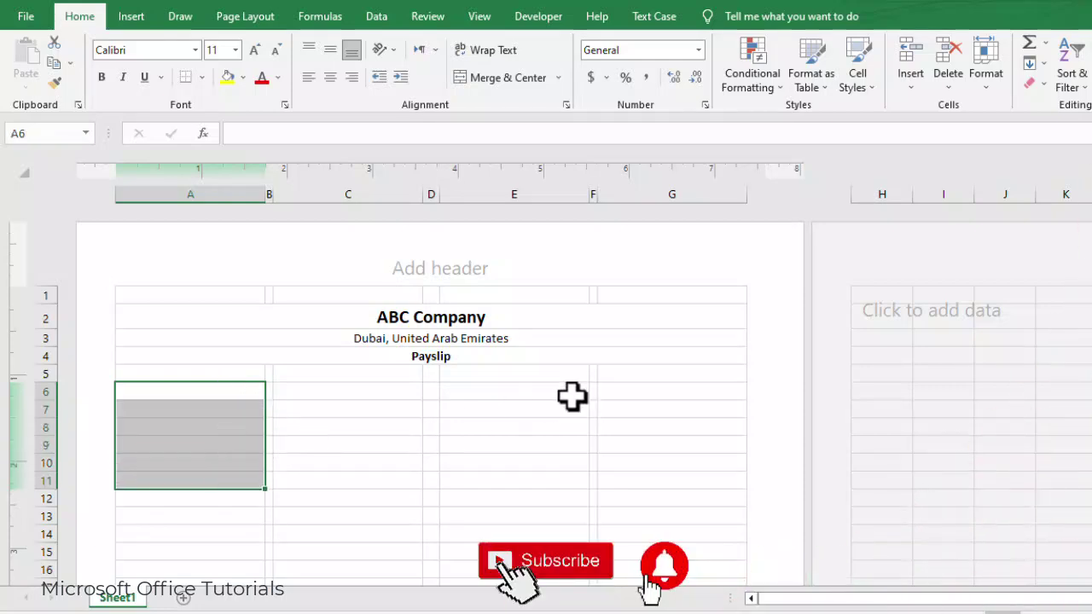
Step: Enter the labels "Employee ID", "Employee Name", "Employee Designation" and "Department" in cells A6:A9
left_click(244, 393)
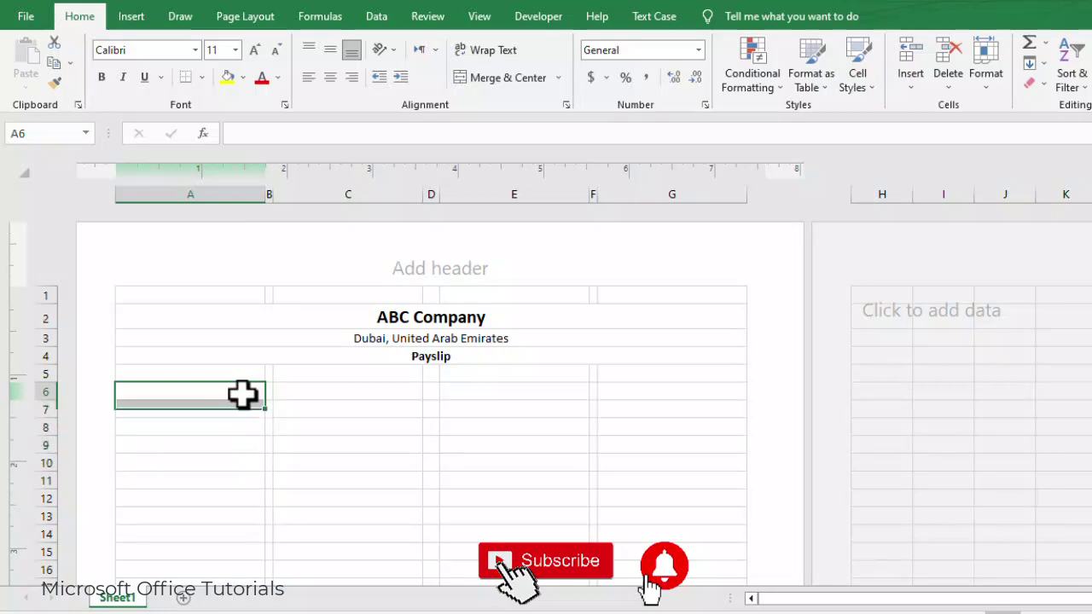
type("Employe")
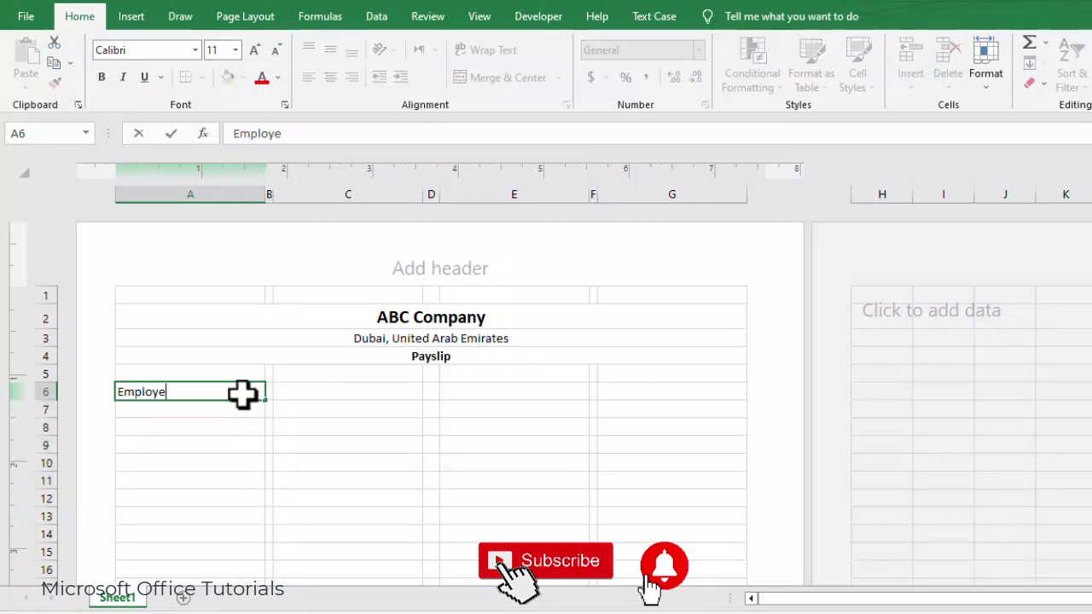
type("e ID")
key("Return")
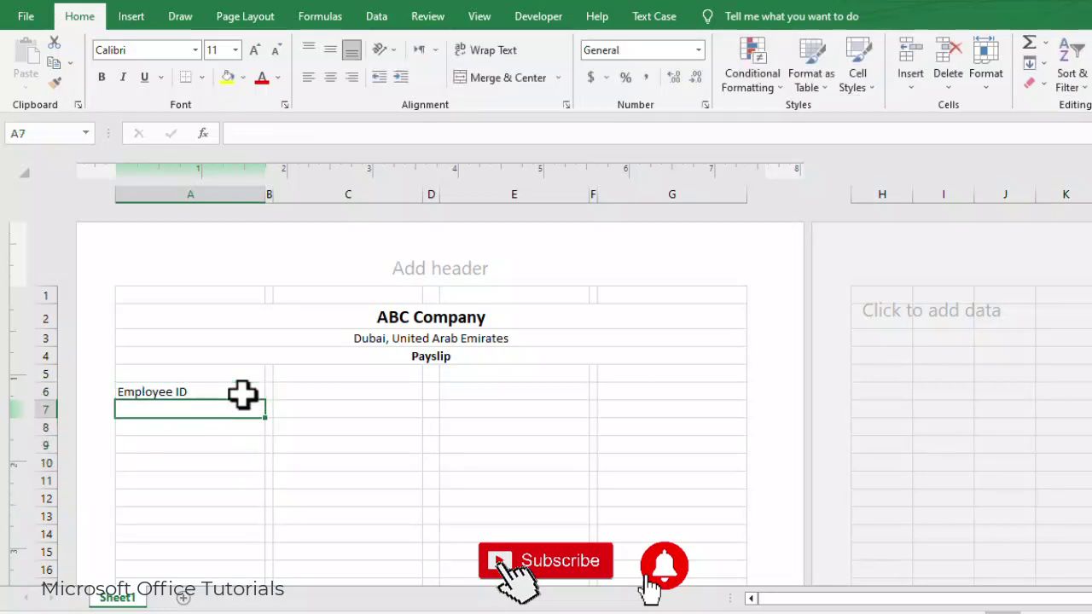
type("Empl")
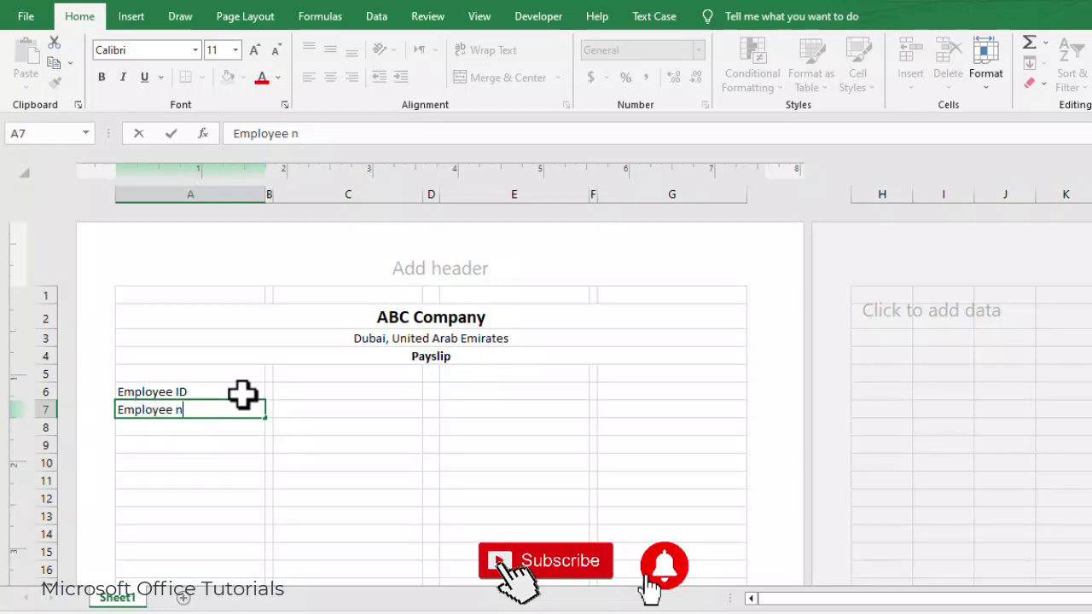
type("oyee Name")
key("Return")
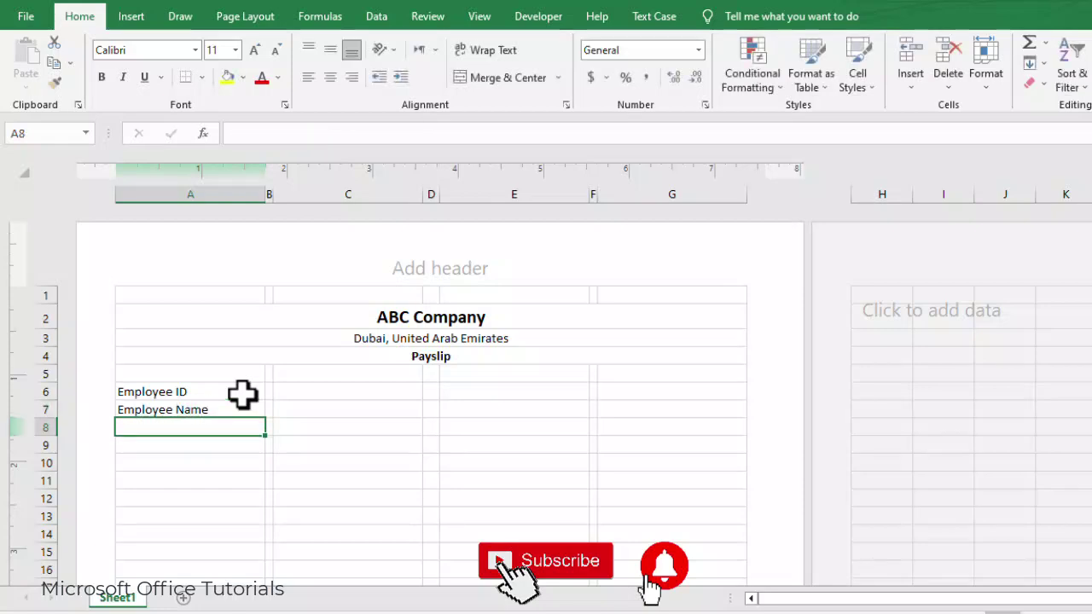
type("Employee Designation")
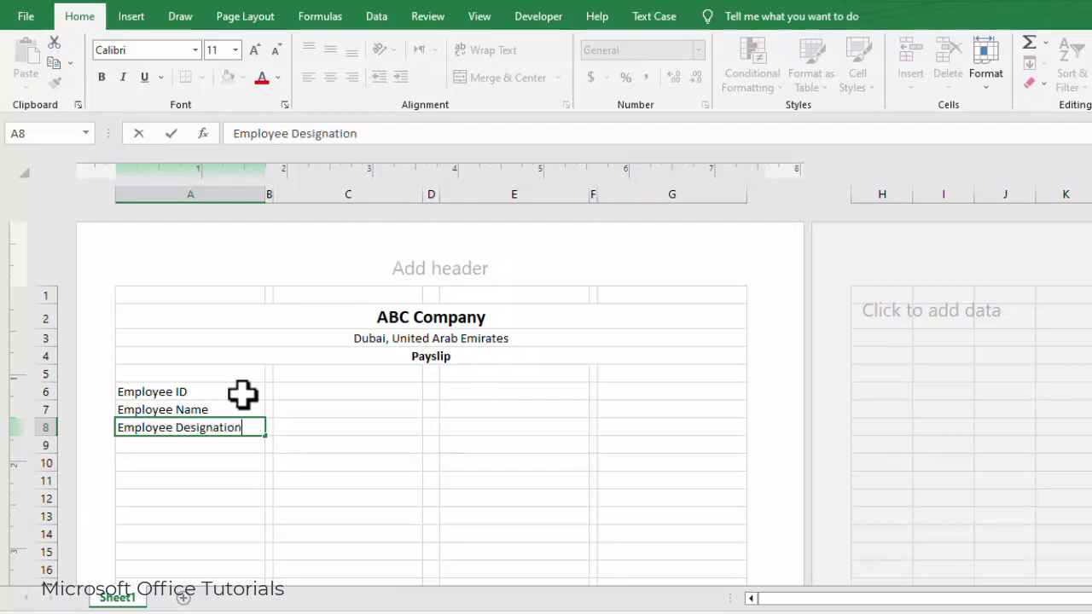
key("Return")
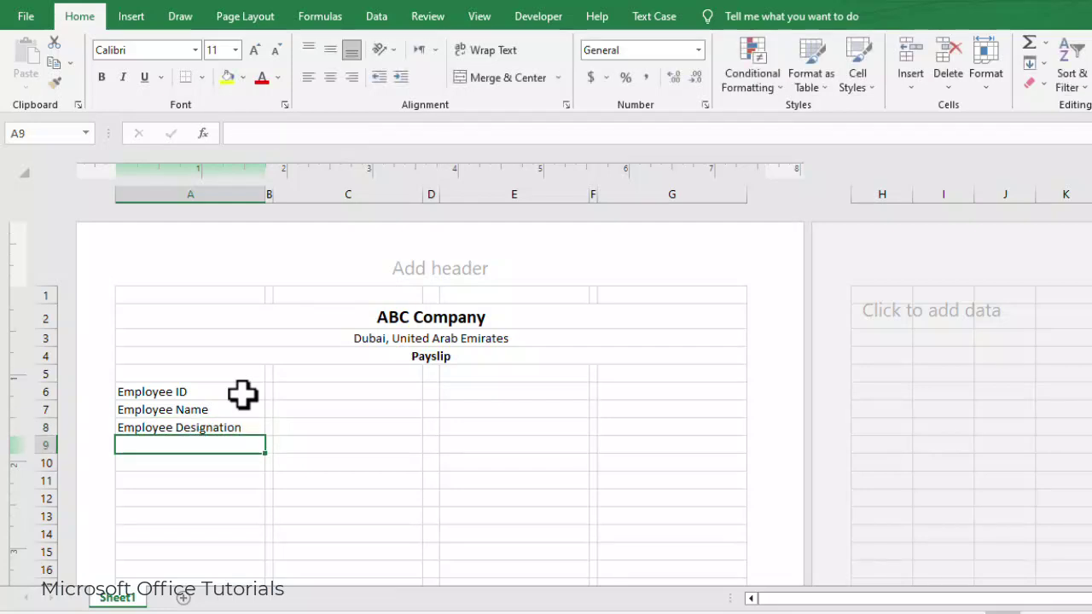
type("dEPARTMENT")
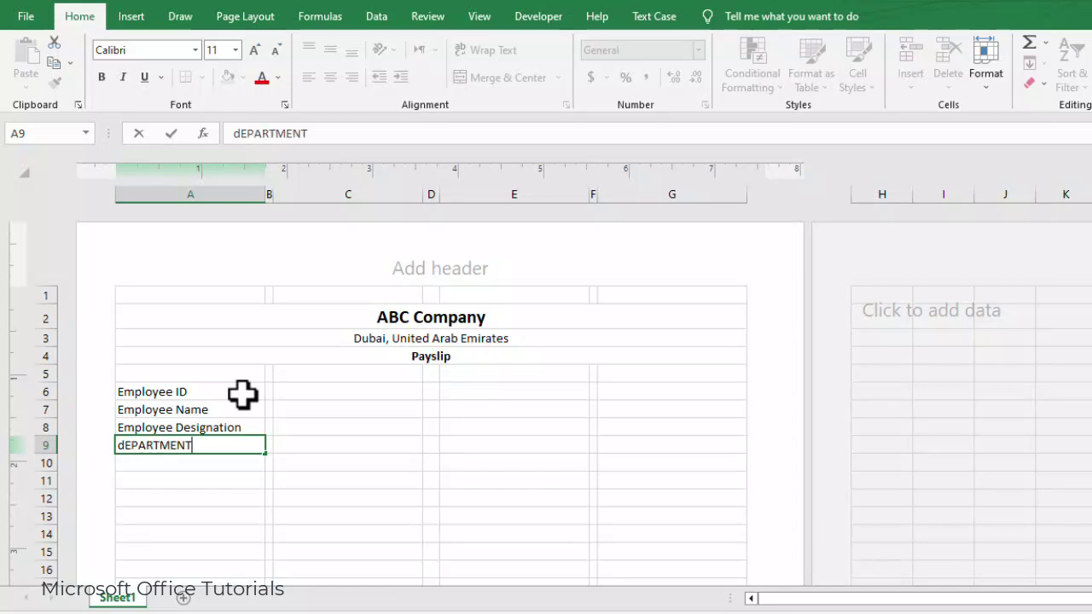
key("Return")
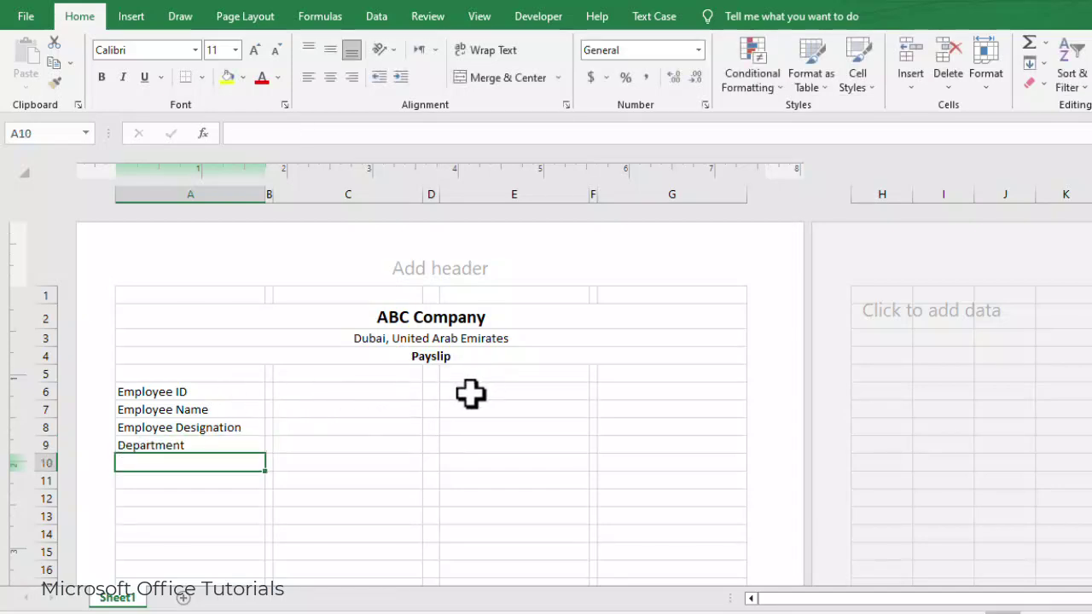
Step: Enter the labels "Salary Month", "Month Days" and "Days Worked" in cells E6:E8
left_click(471, 393)
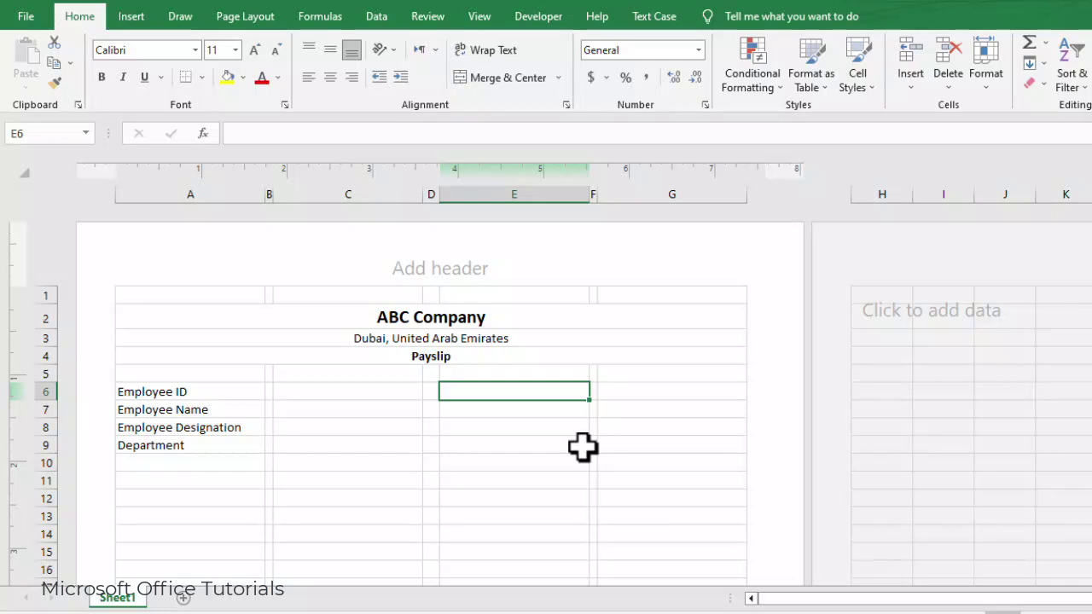
type("Salary Mon")
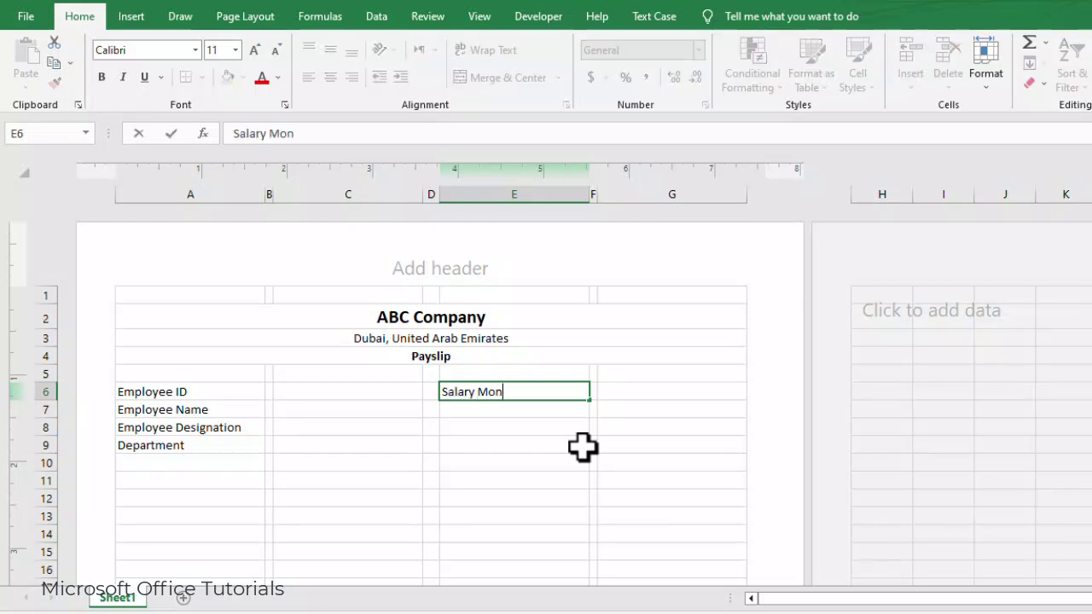
type("th")
key("Return")
type("Mon")
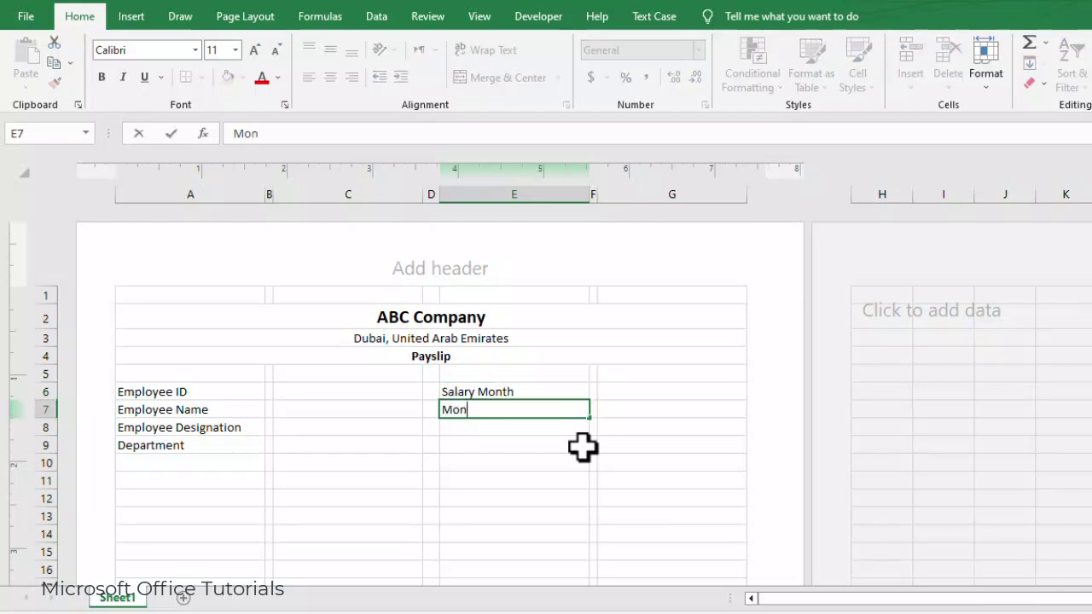
type("th Days")
key("Return")
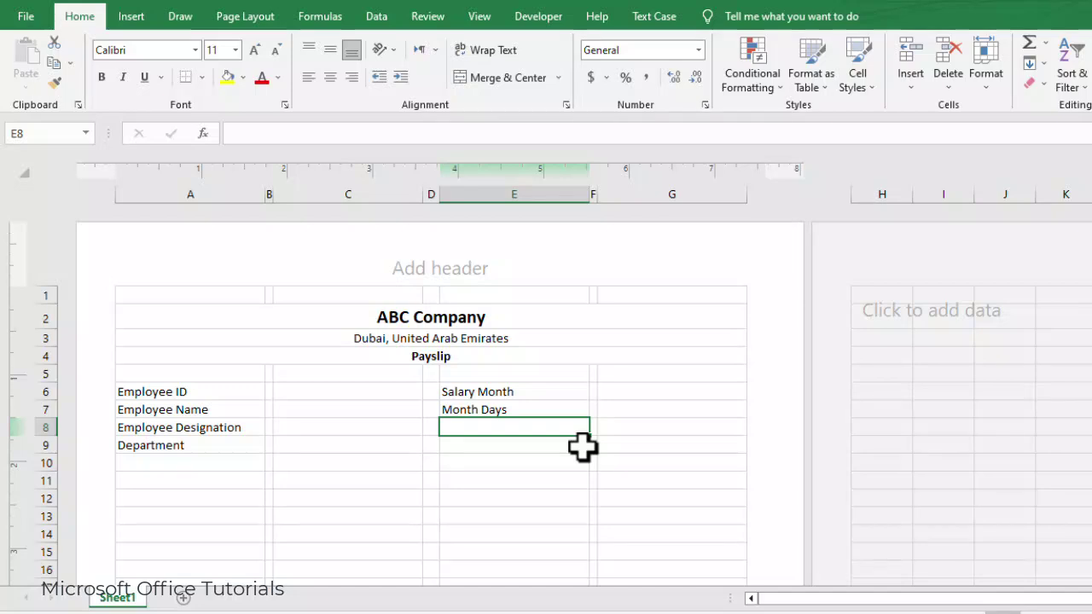
type("Work")
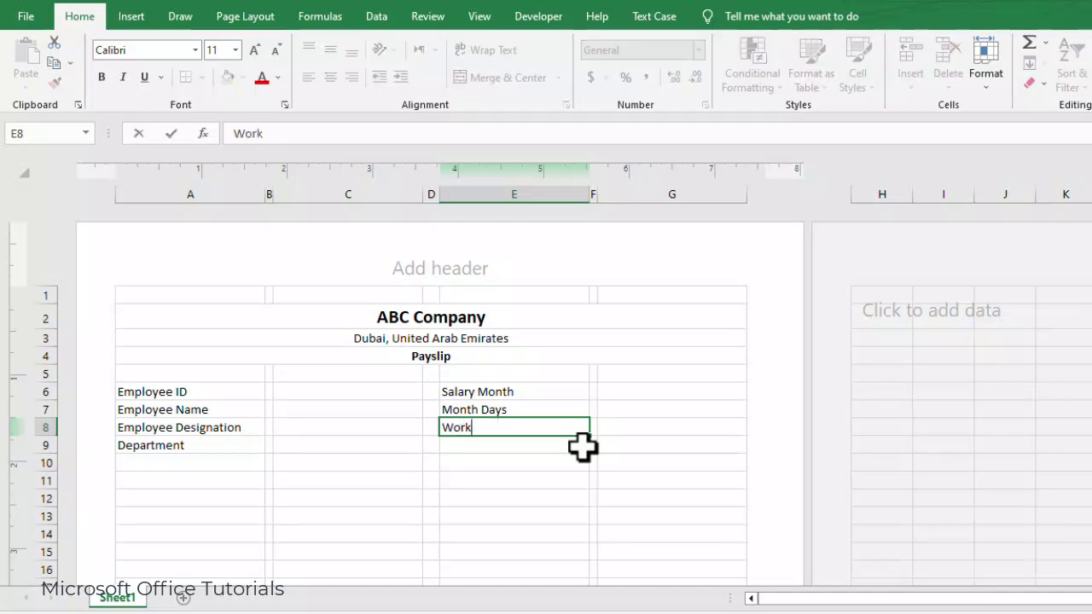
key("BackSpace")
type("Days Worked")
key("Return")
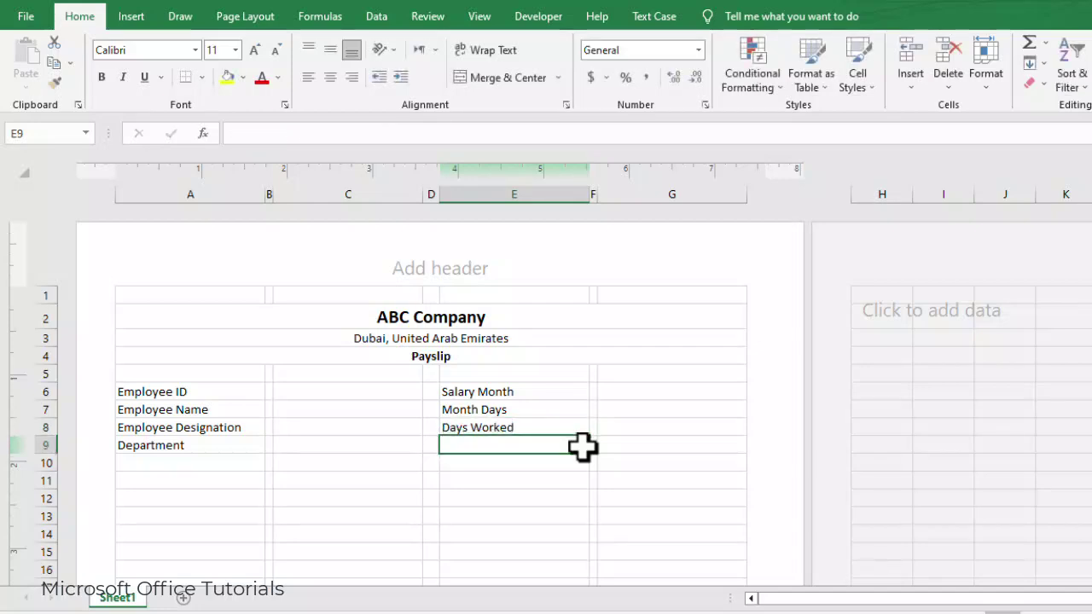
Step: Add the label "Basic Salary" in cell E9 below "Days Worked"
left_click(634, 429)
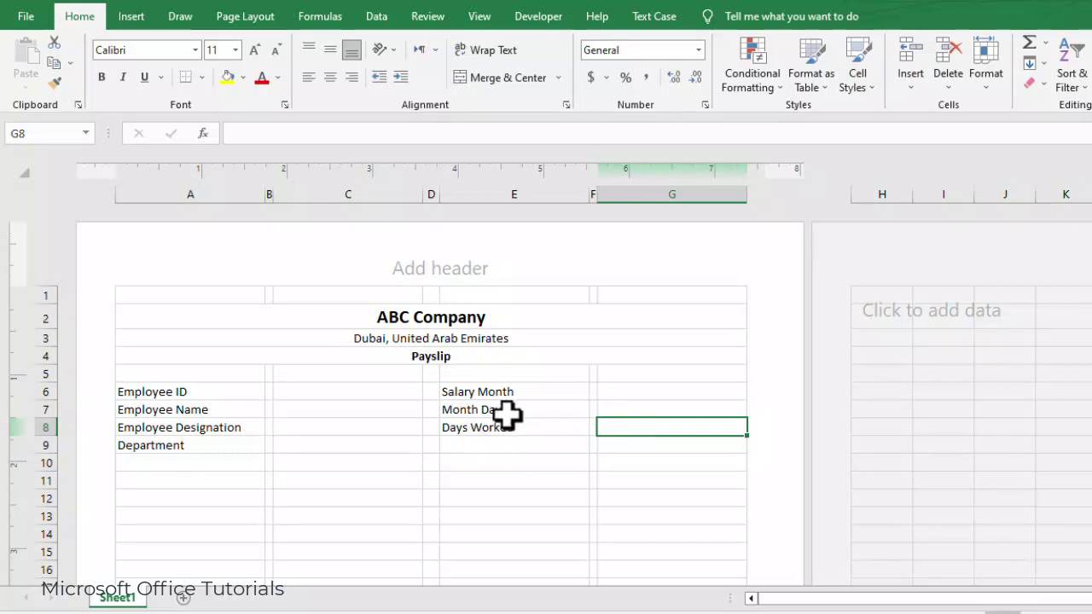
left_click(509, 444)
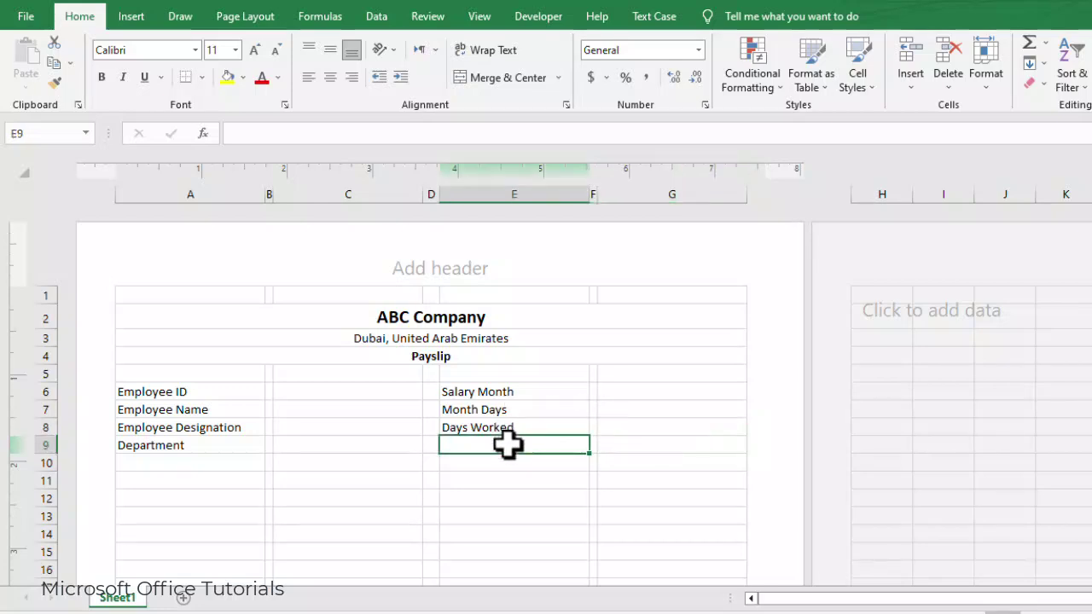
type("Basic")
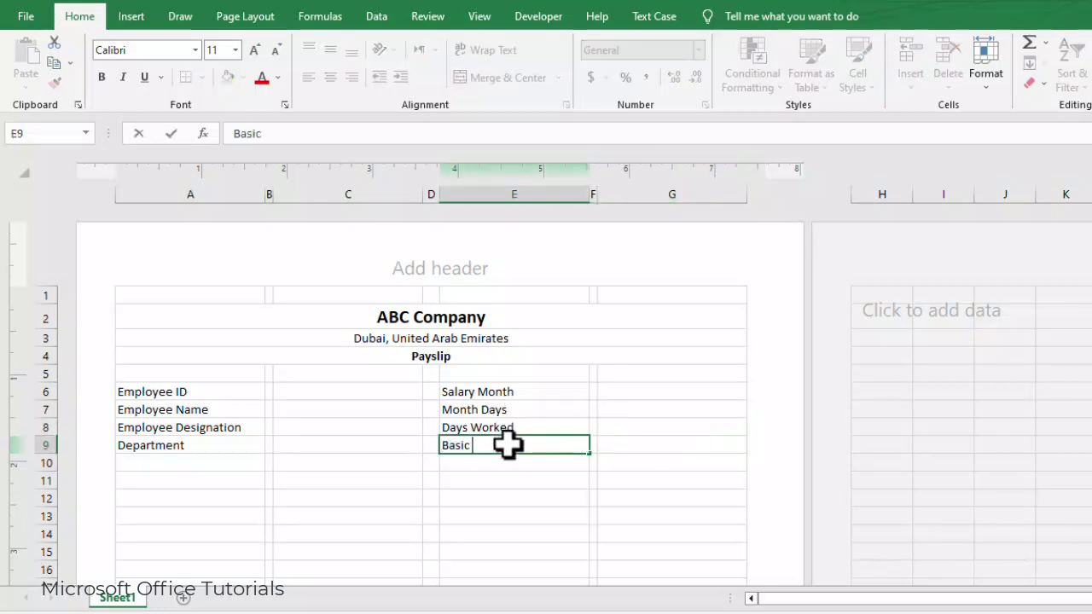
type(" Salary")
key("Return")
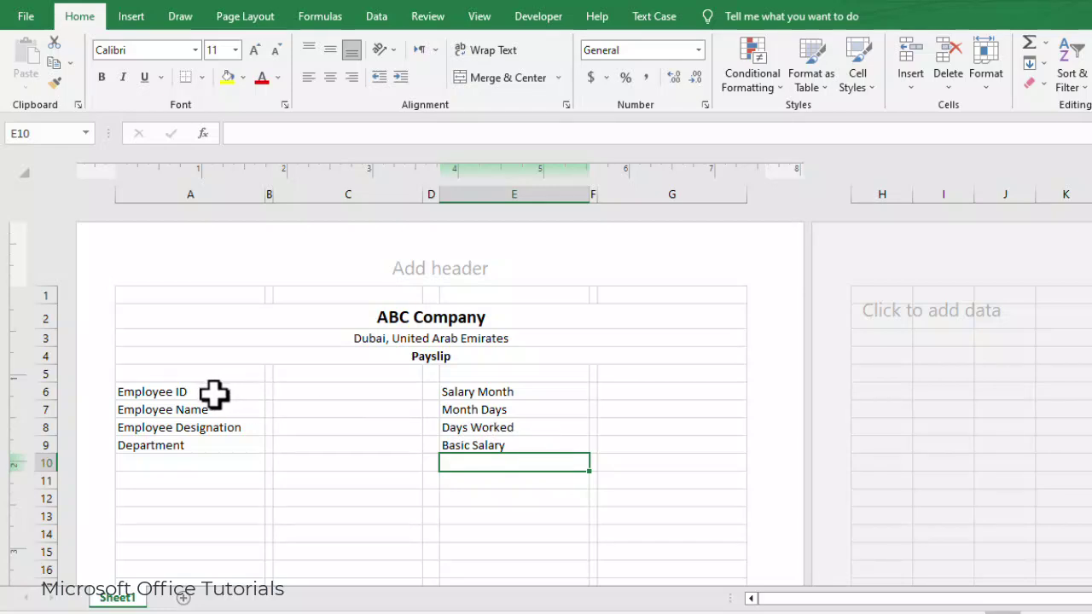
Step: Enter a colon in every cell of B6:B9 and F6:F9, beside the employee and salary labels
left_click_drag(213, 393, 228, 445)
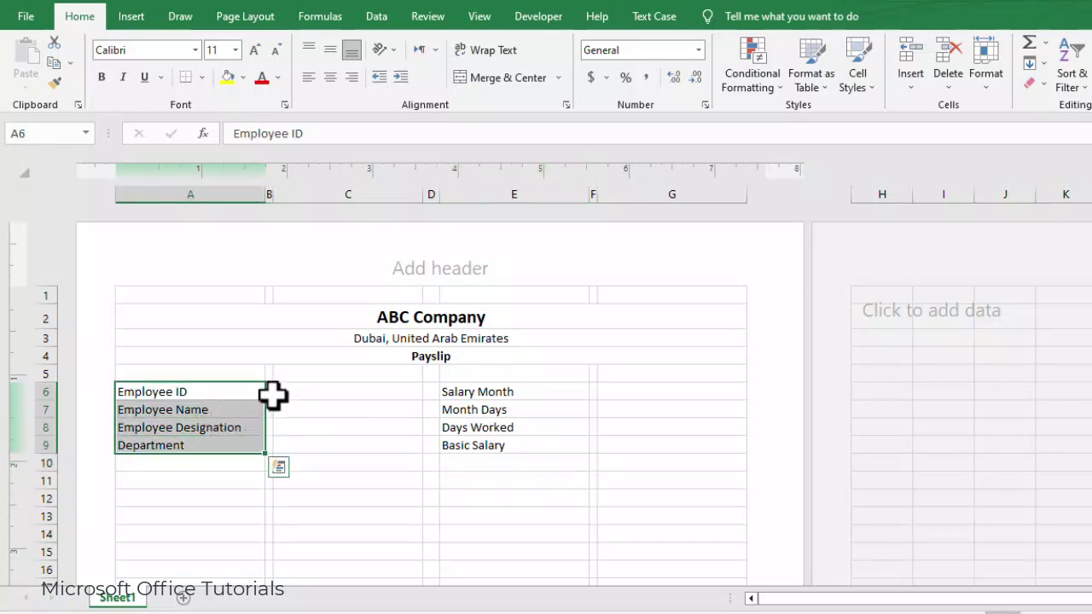
left_click_drag(270, 393, 267, 440)
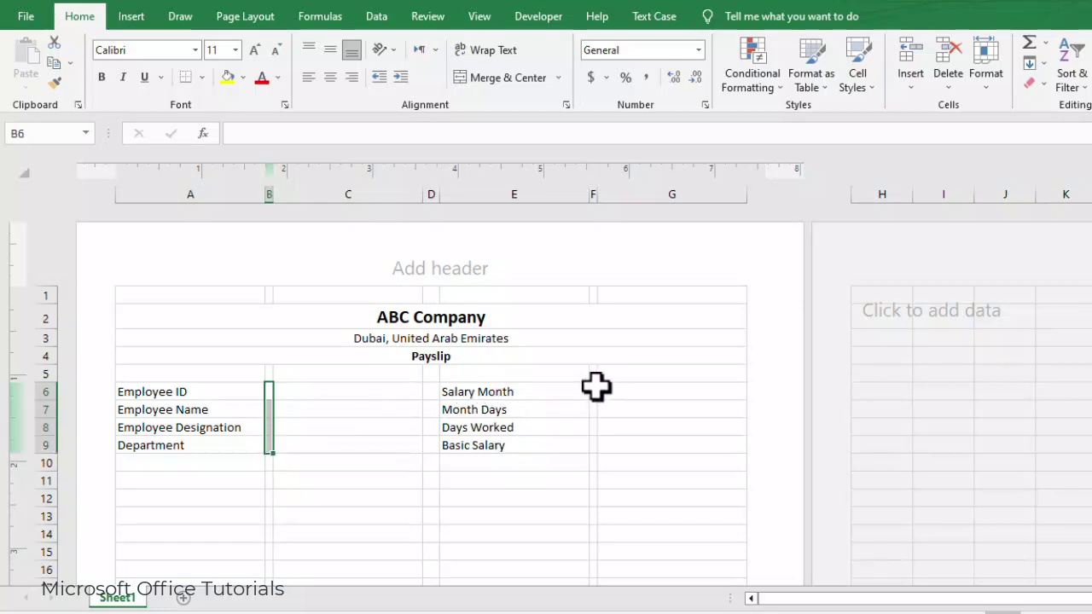
left_click_drag(596, 389, 598, 453)
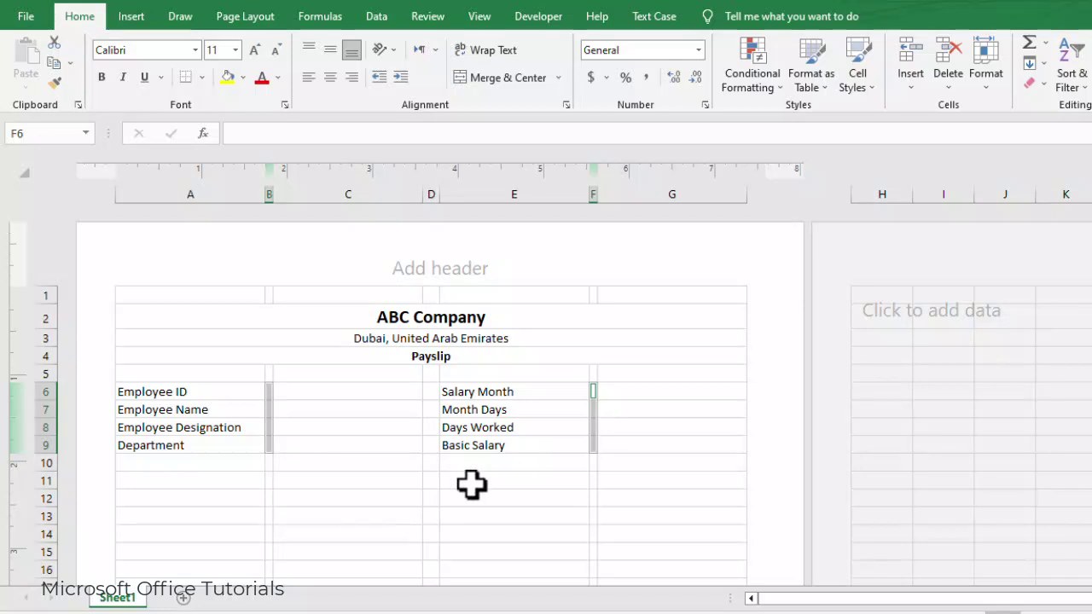
type(":")
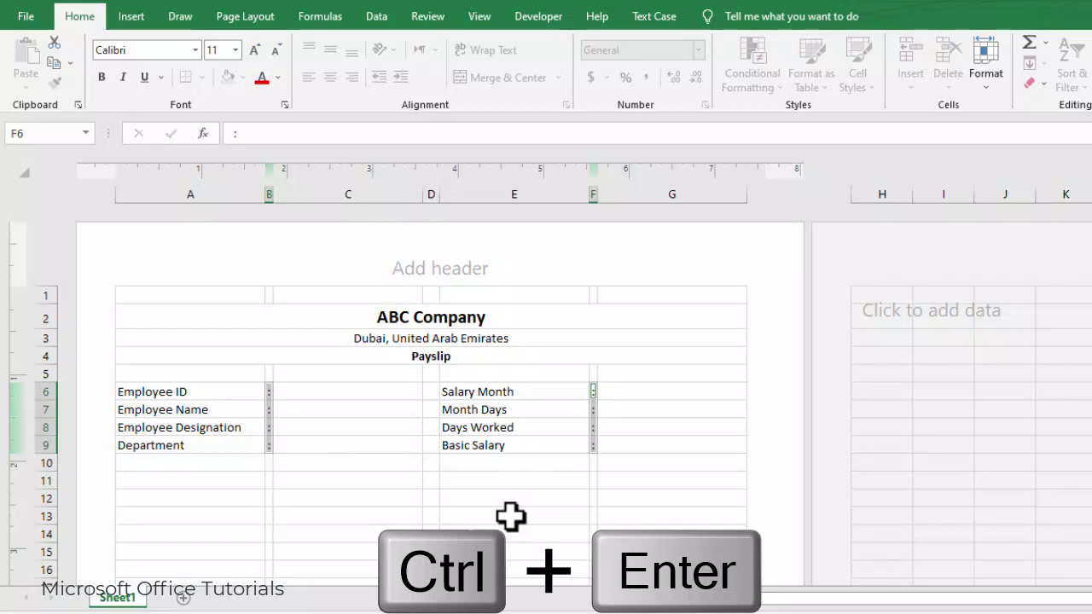
key("ctrl+Return")
Step: Make the labels and colons in A6:B9 and E6:F9 bold
left_click(247, 401)
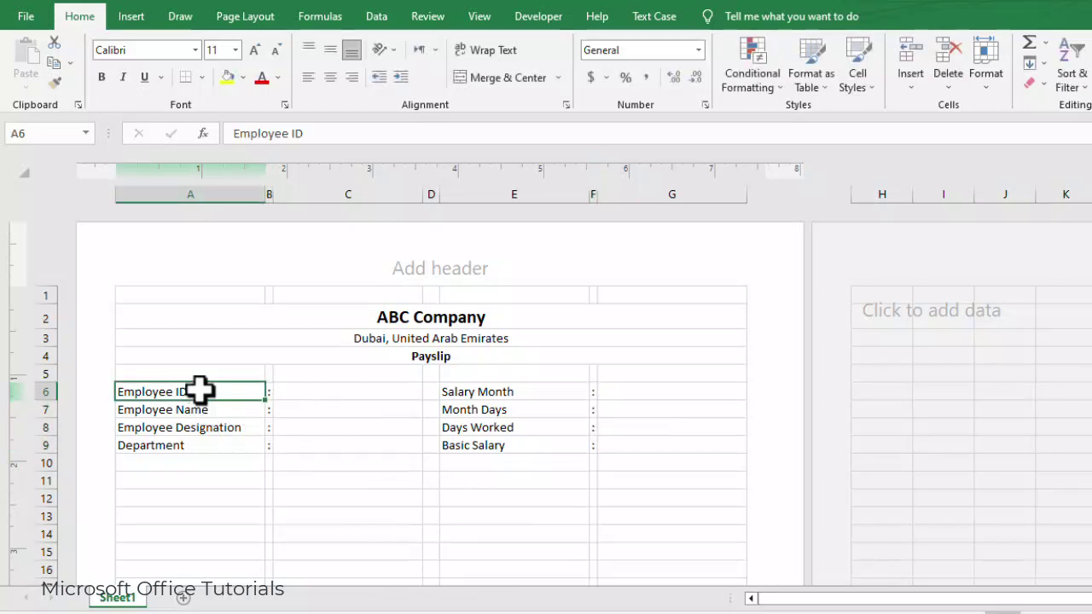
left_click_drag(200, 390, 268, 444)
left_click_drag(532, 395, 592, 444)
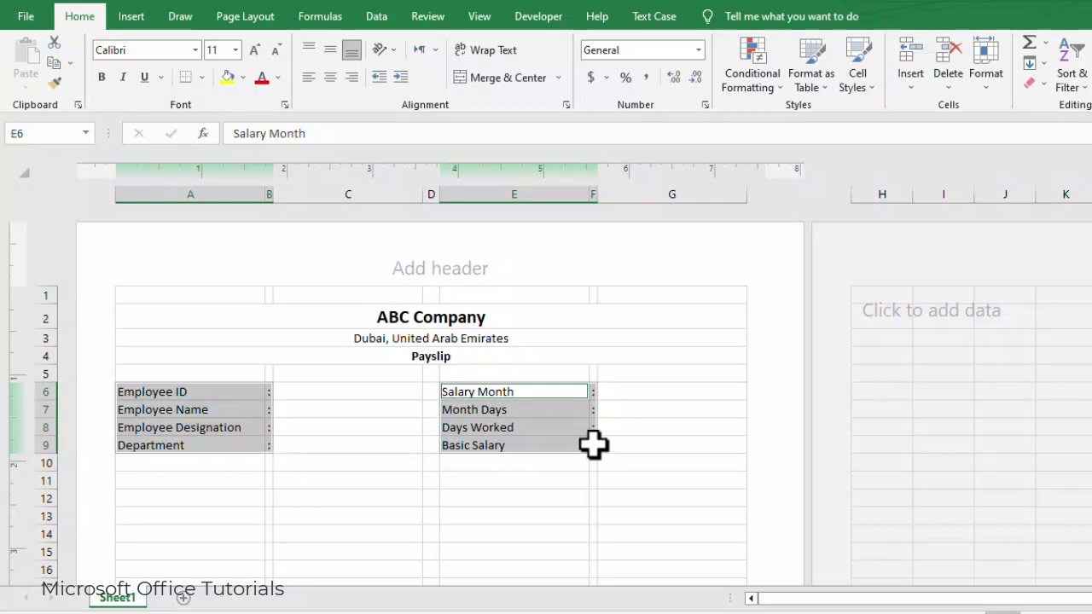
left_click(101, 77)
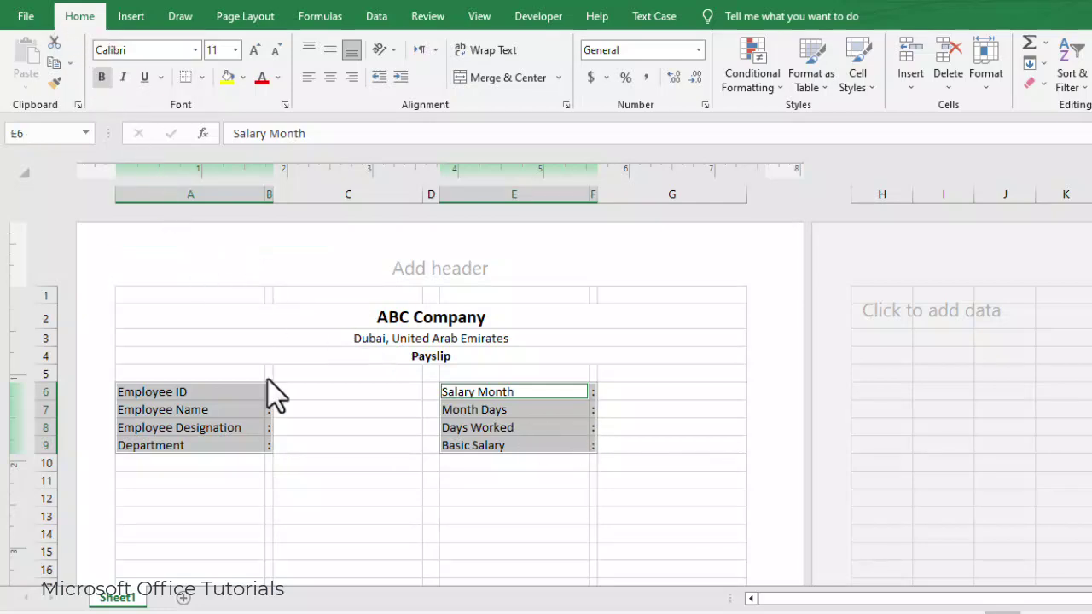
left_click(339, 401)
left_click_drag(338, 391, 340, 430)
left_click_drag(292, 478, 290, 591)
scroll(419, 295, "up", 3)
left_click(373, 549)
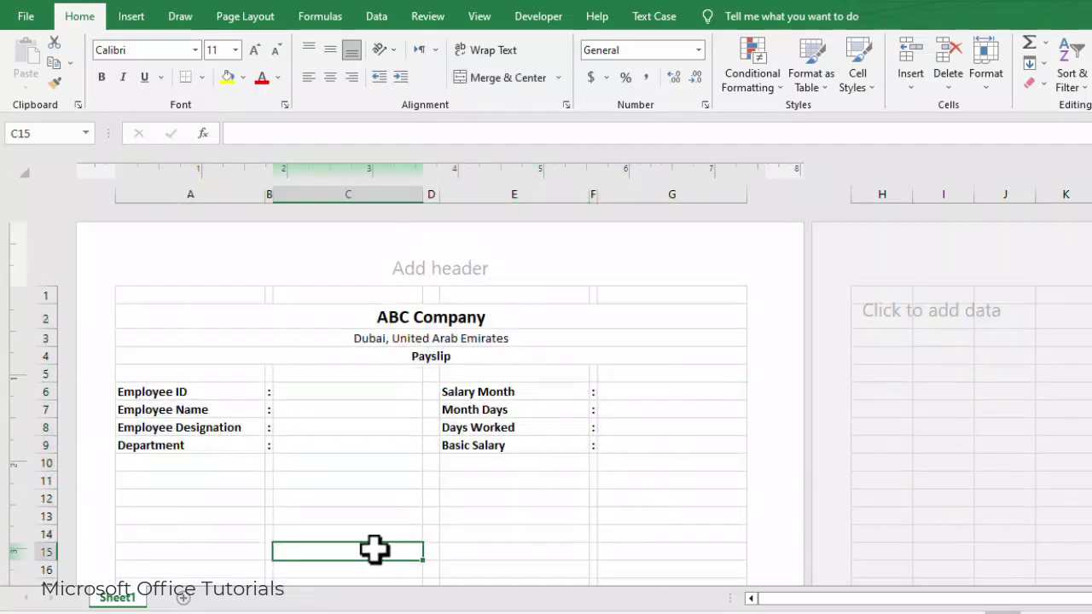
left_click(256, 484)
left_click_drag(319, 391, 333, 445)
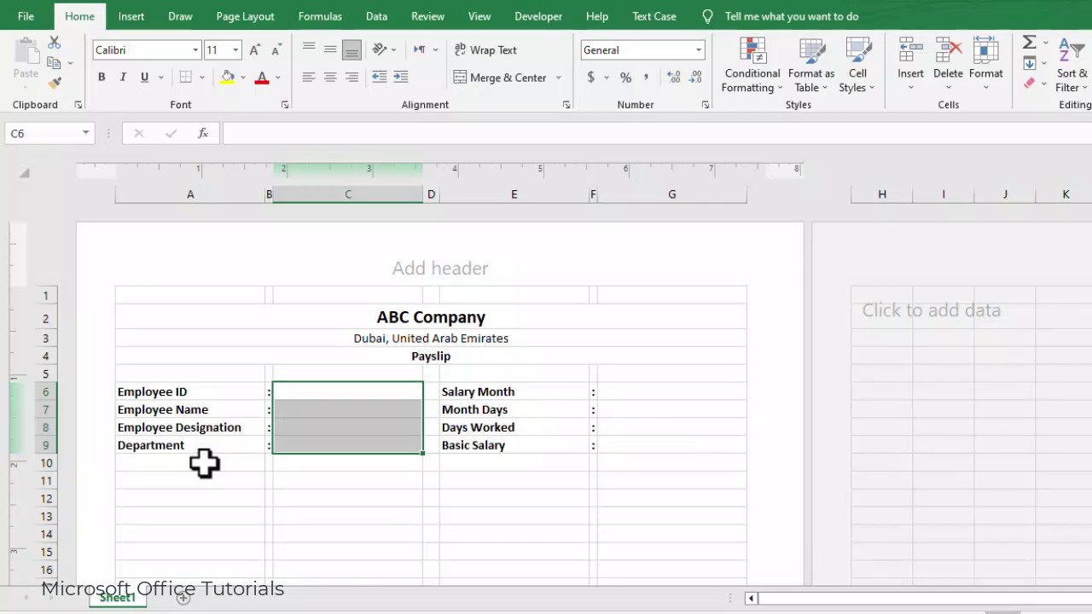
left_click_drag(205, 463, 642, 465)
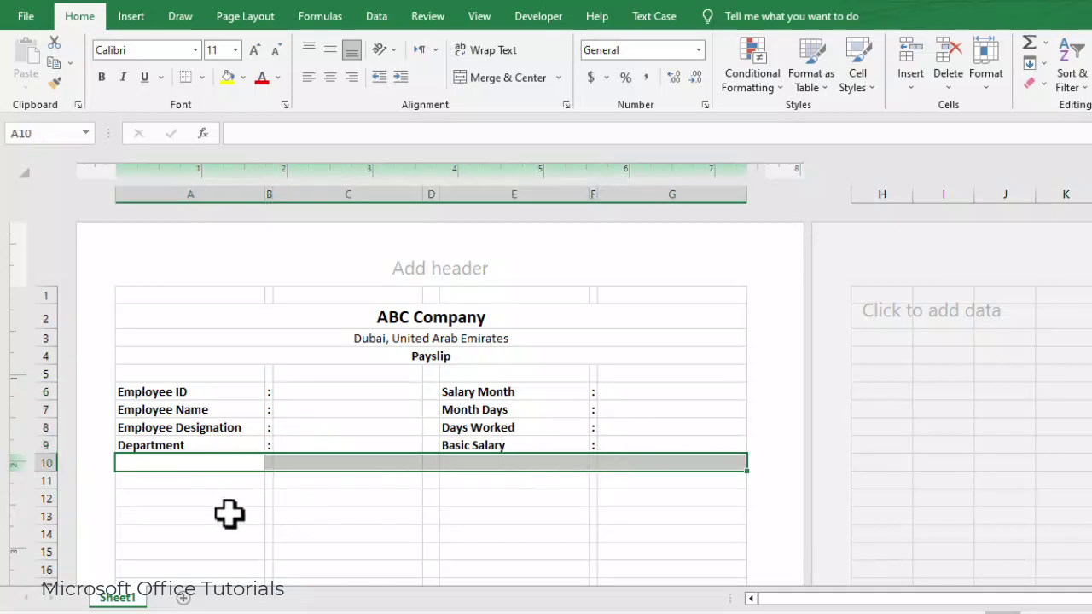
Step: Merge and center cells A11:C11, and likewise merge and center cells D11:G11
left_click_drag(183, 482, 315, 484)
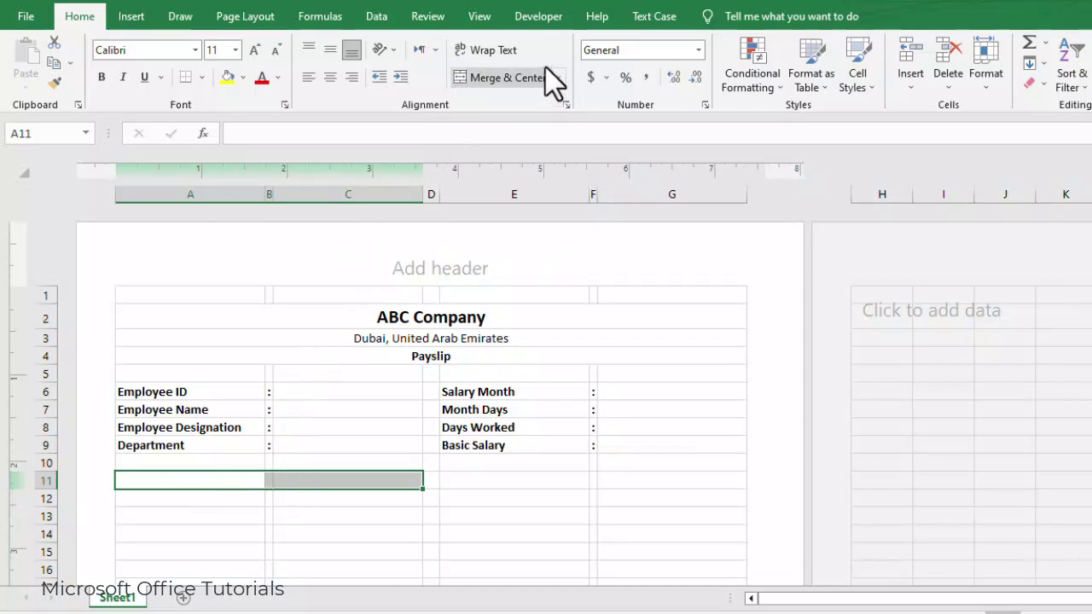
left_click(522, 80)
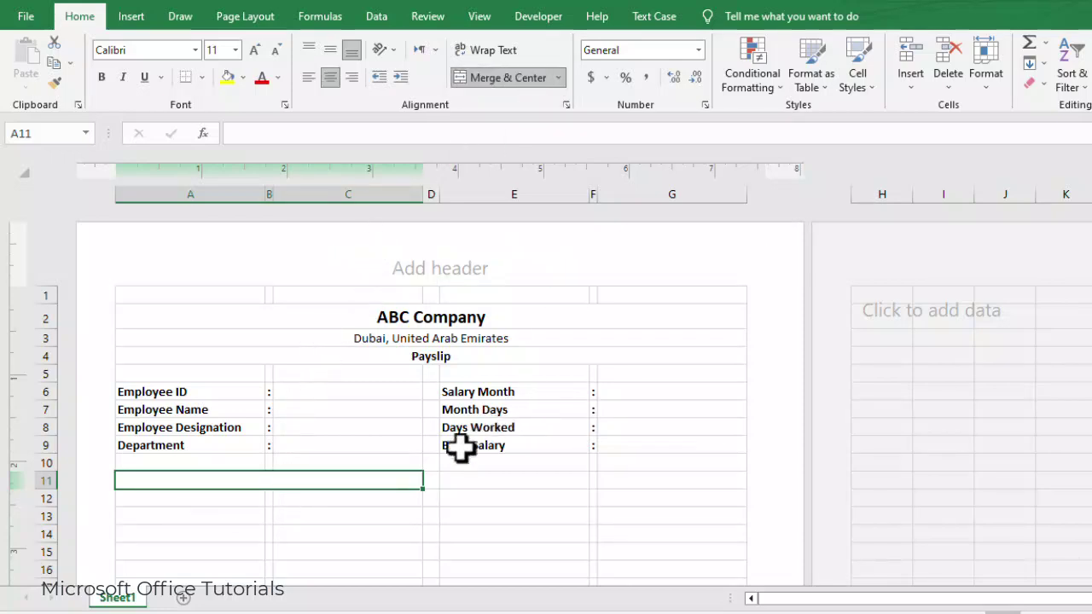
left_click_drag(430, 482, 640, 482)
left_click(504, 78)
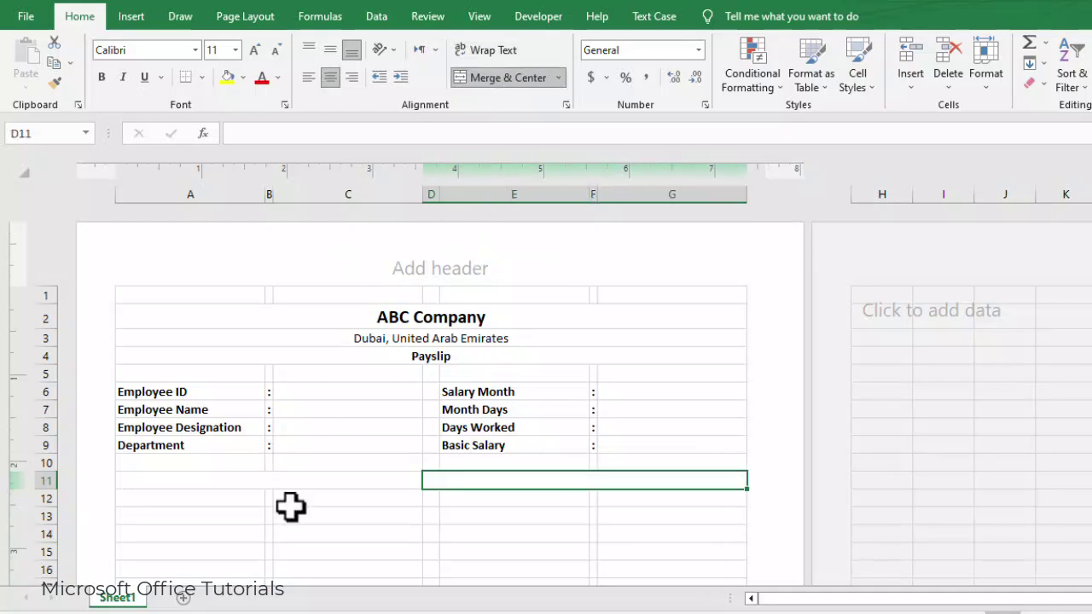
Step: Enter the section headings "Earnings" in merged cell A11 and "Deduction" in merged cell D11
left_click(277, 529)
left_click(283, 483)
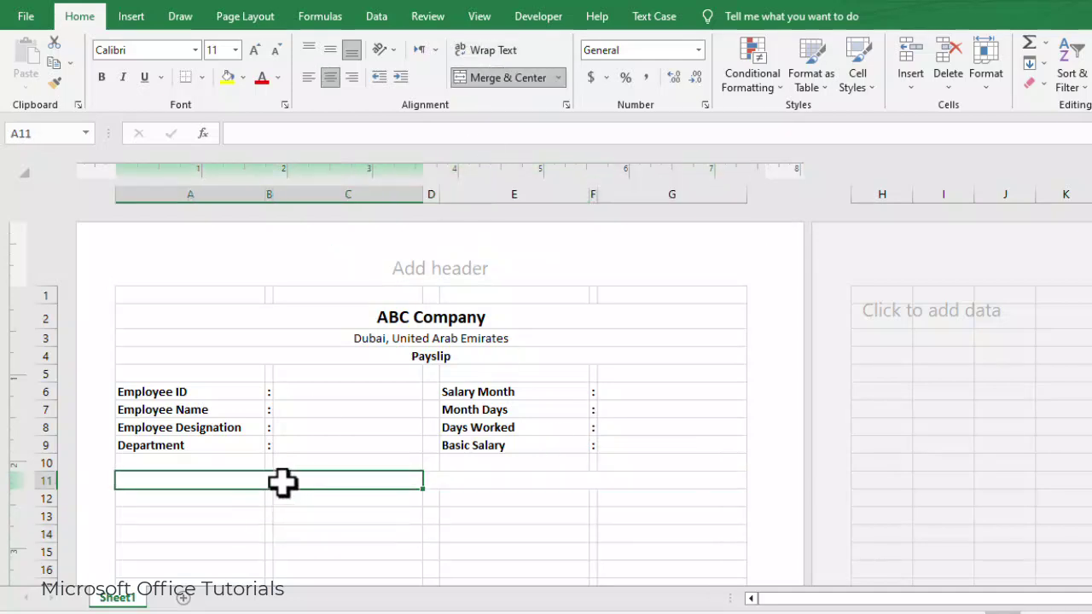
type("Earning")
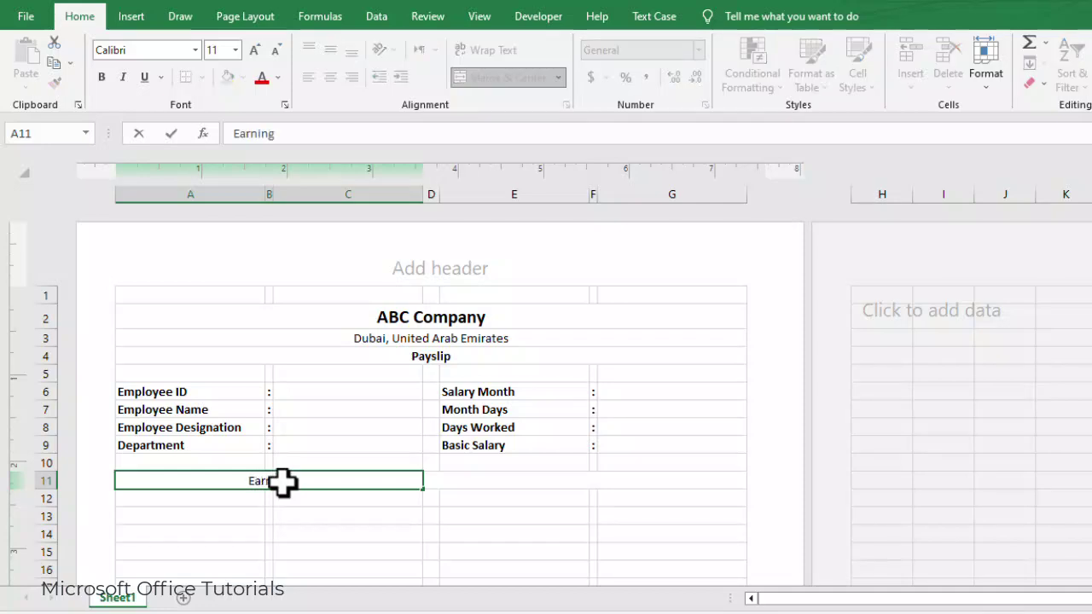
type("s")
key("Tab")
type("D")
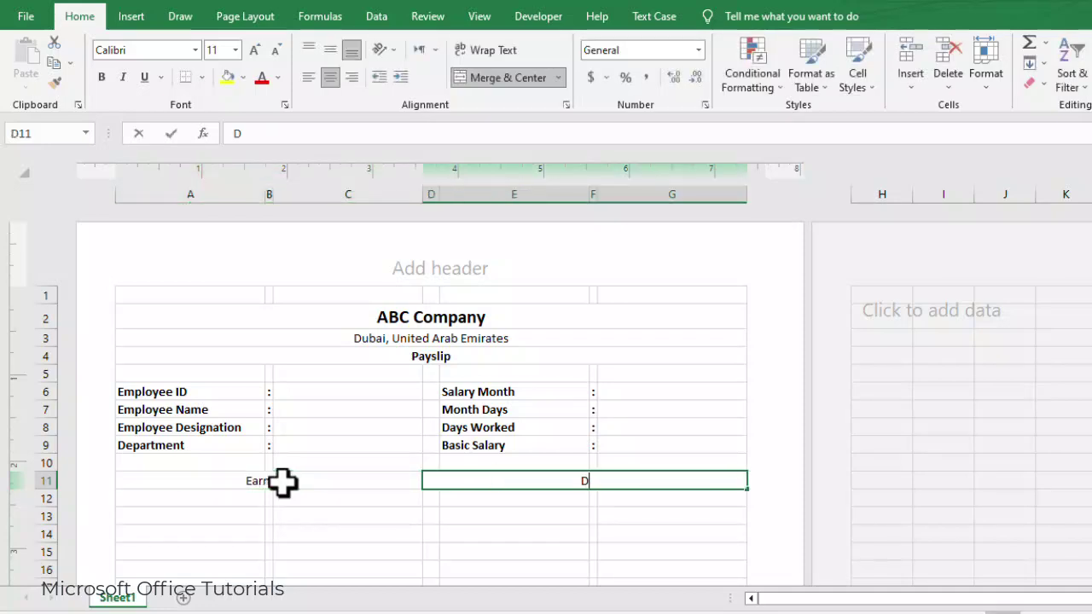
type("eduction")
key("Return")
Step: Fill the Earnings and Deduction heading row, A11:G11, with a gray background color
left_click_drag(285, 480, 665, 480)
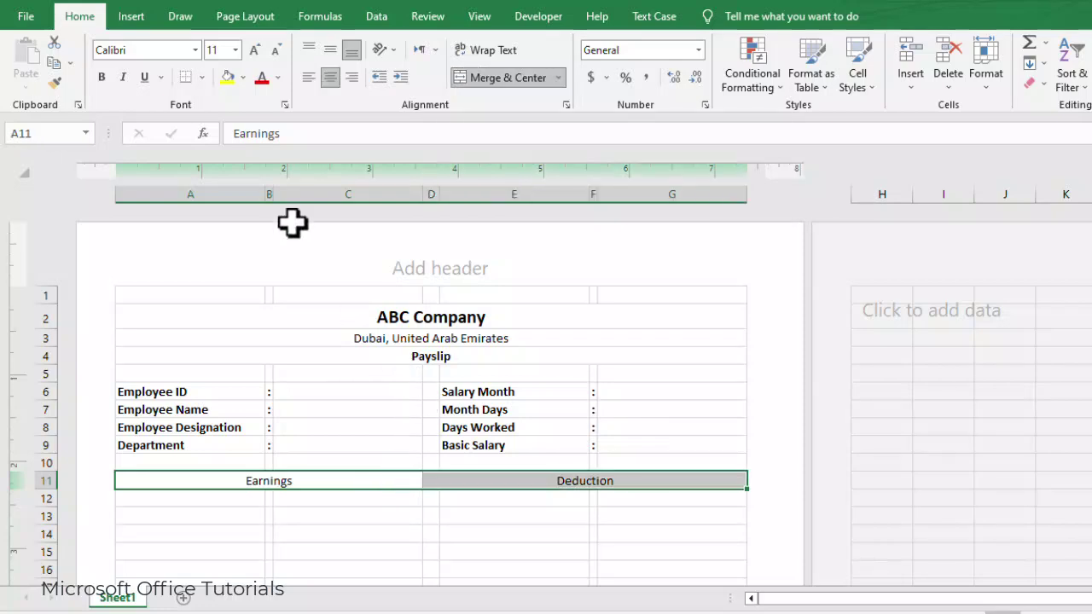
left_click(243, 76)
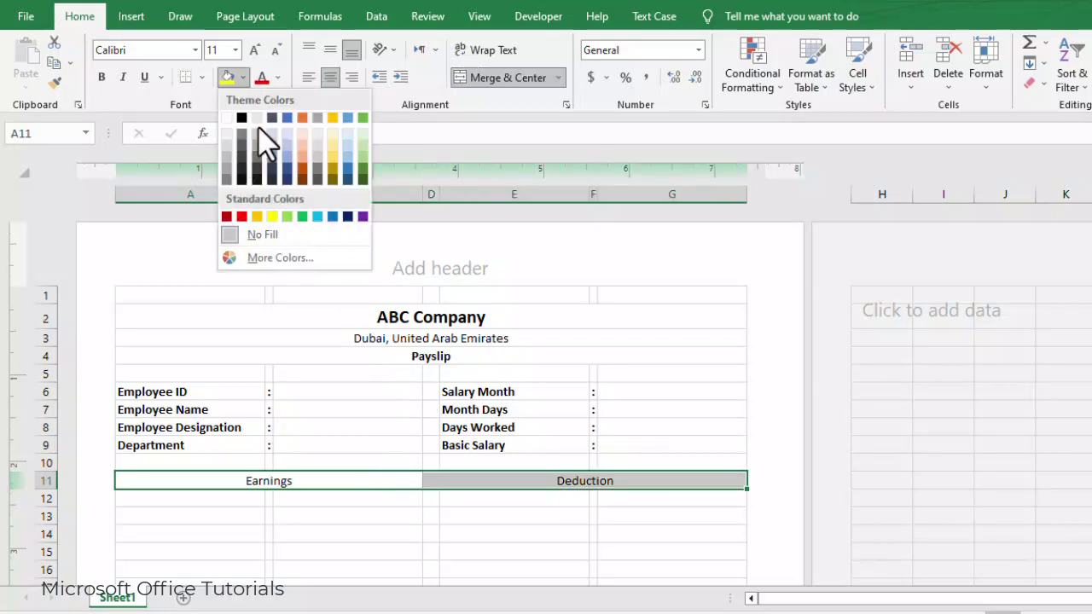
left_click(228, 160)
Step: Enter the labels "Basic Salary" and "Housing Allowance" in cells A12 and A13 under the Earnings heading
left_click_drag(395, 413, 385, 573)
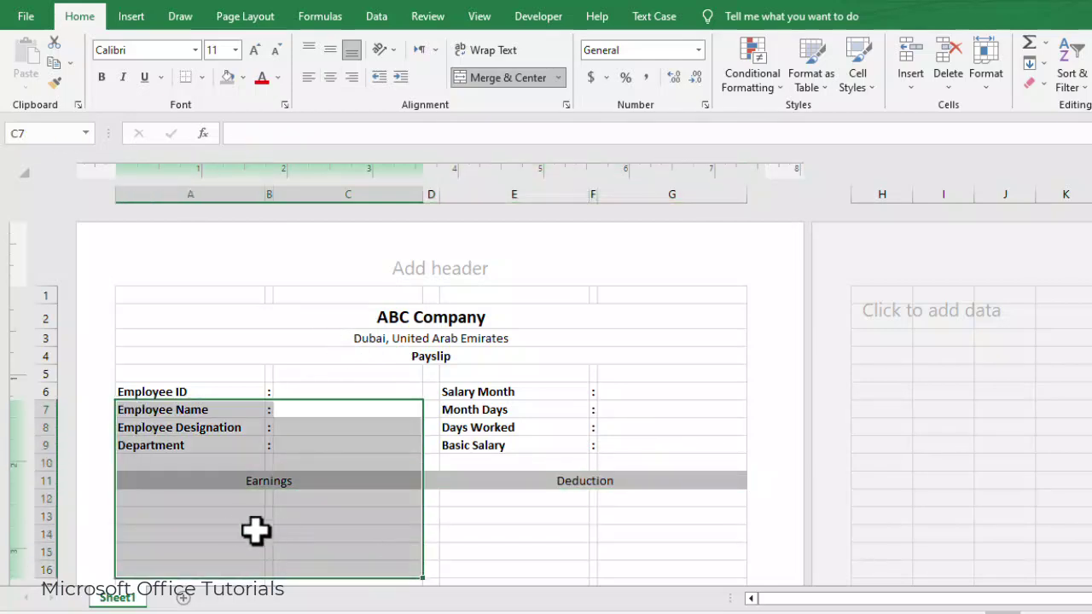
left_click_drag(231, 522, 239, 589)
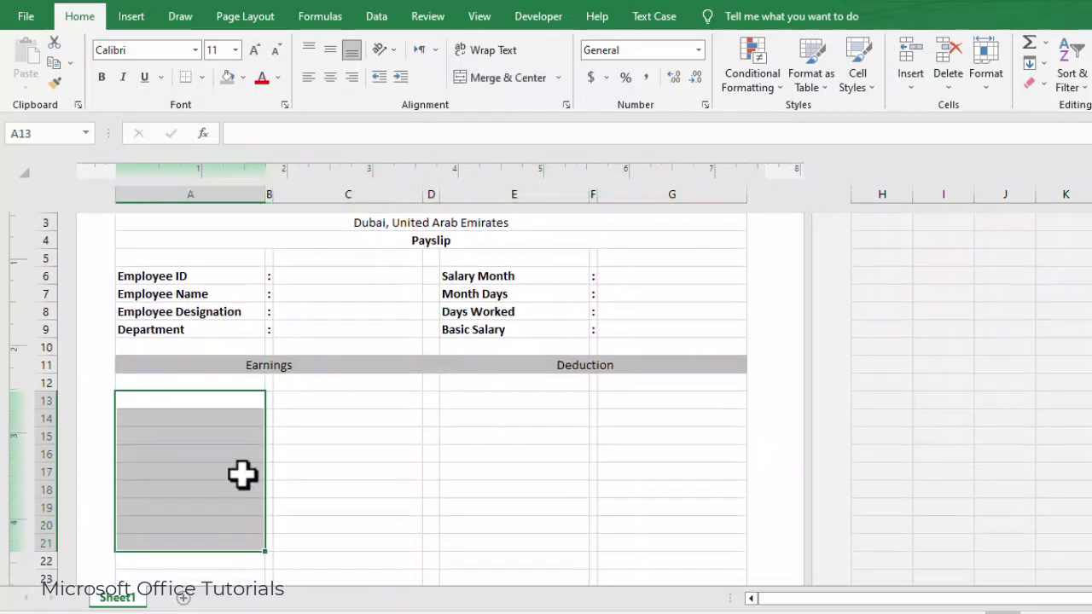
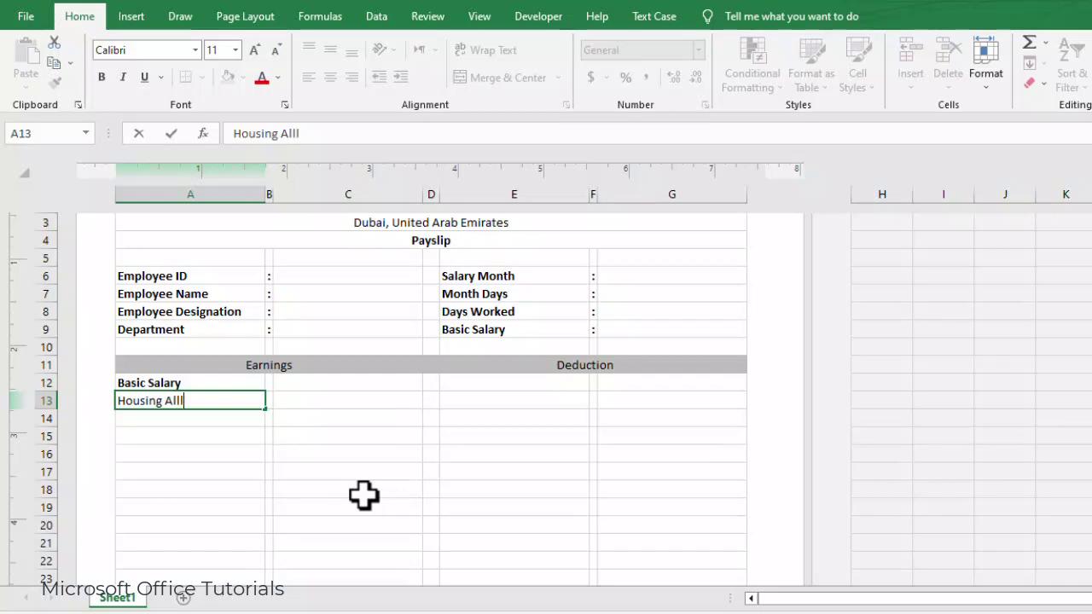
type("owance")
key("Return")
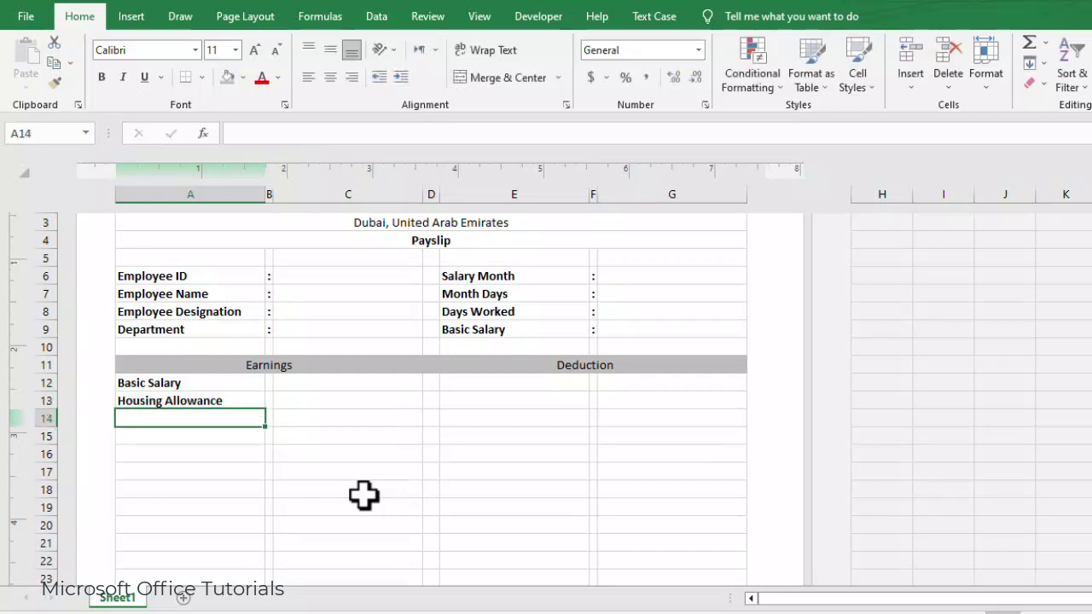
Step: Add the labels "Trasportation Allowance" in cell A14 and "Medical Allowance" in cell A15
type("Traspo")
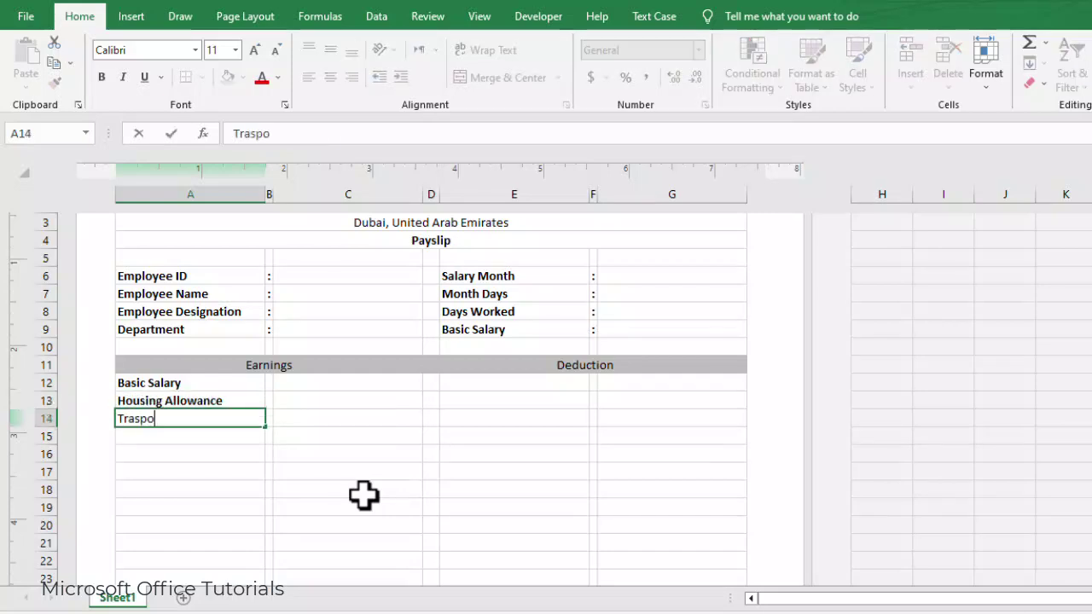
type("rtation")
key("Return")
key("Up")
key("F2")
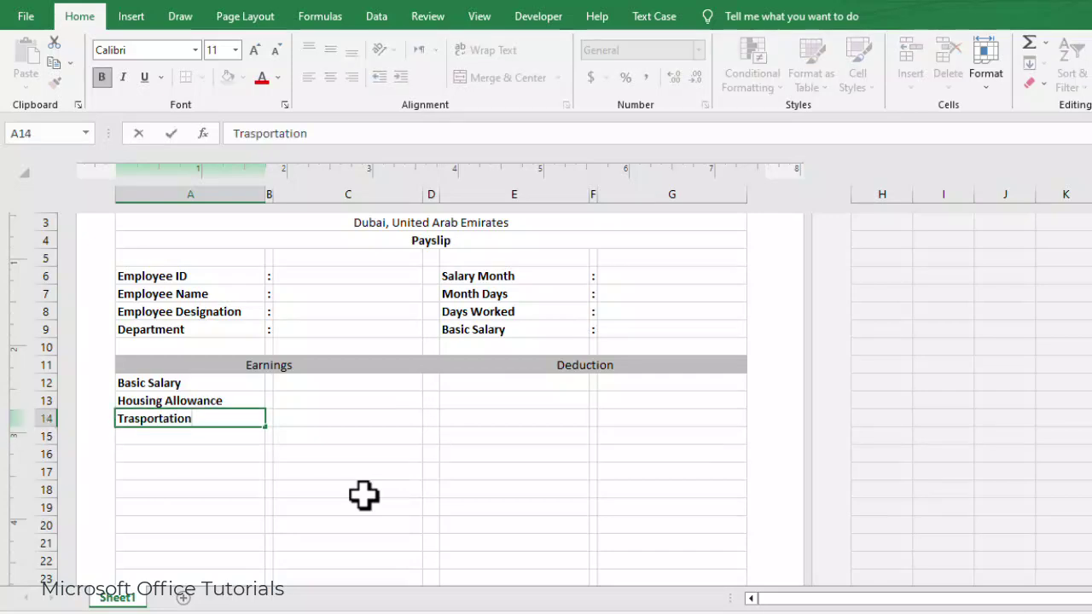
type("Allowance")
key("Return")
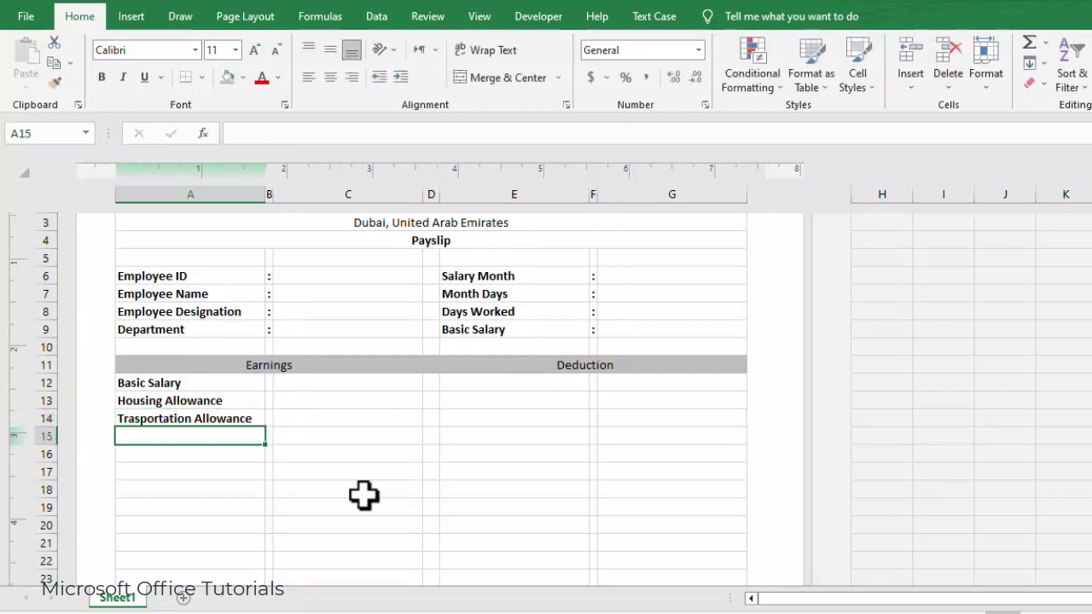
type("Medical A")
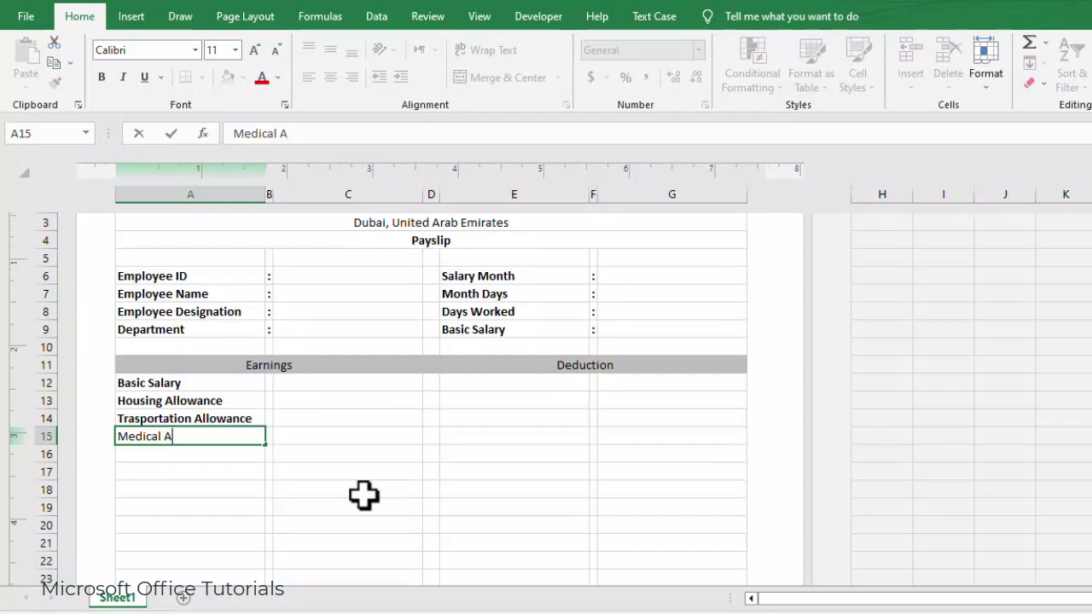
type("llowance")
key("Return")
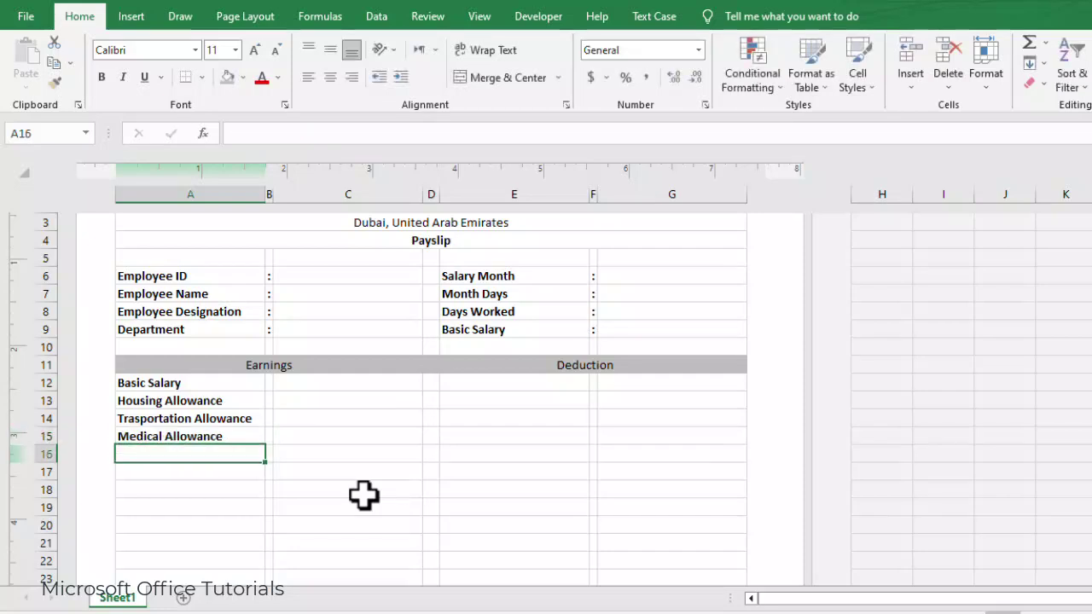
Step: Enter the labels "Regular Overtime", "Holiday Overtime" and "Other Earnings" in cells A16:A18
type("Regular O")
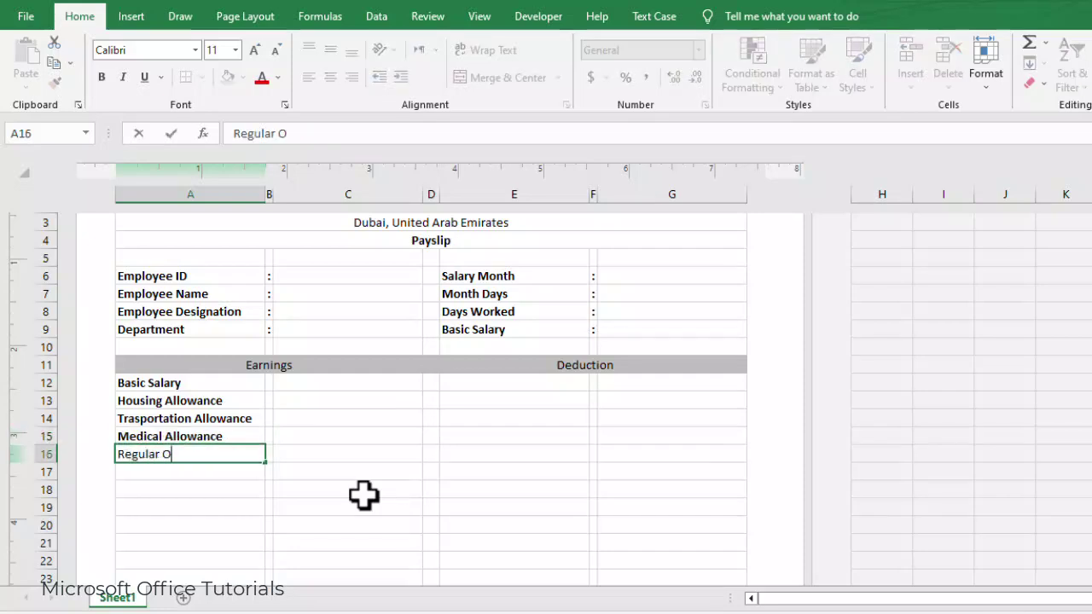
type("vertime")
key("Return")
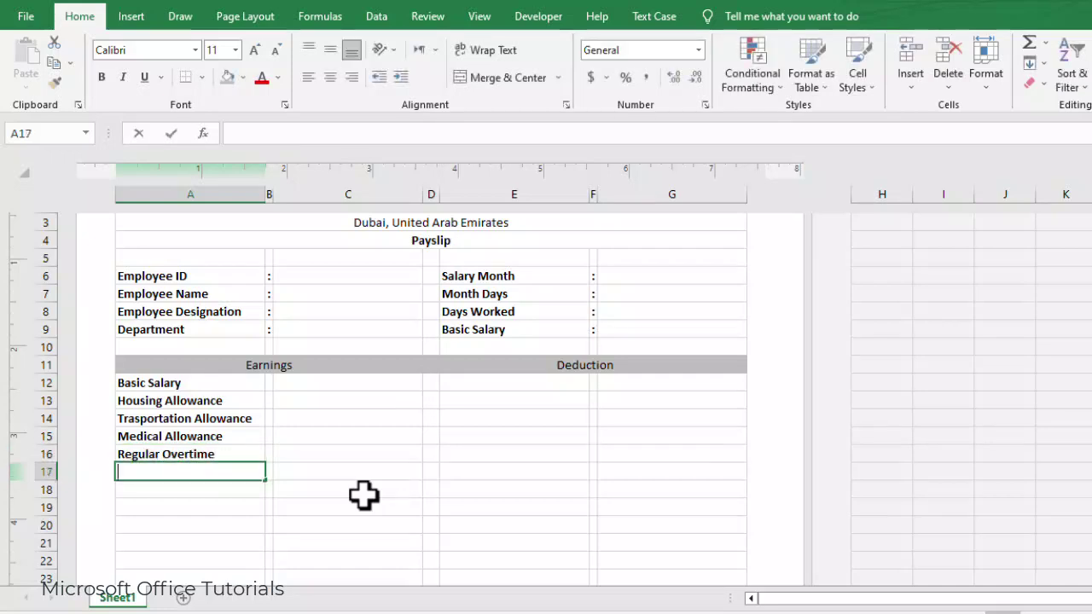
type("Holiday Ove")
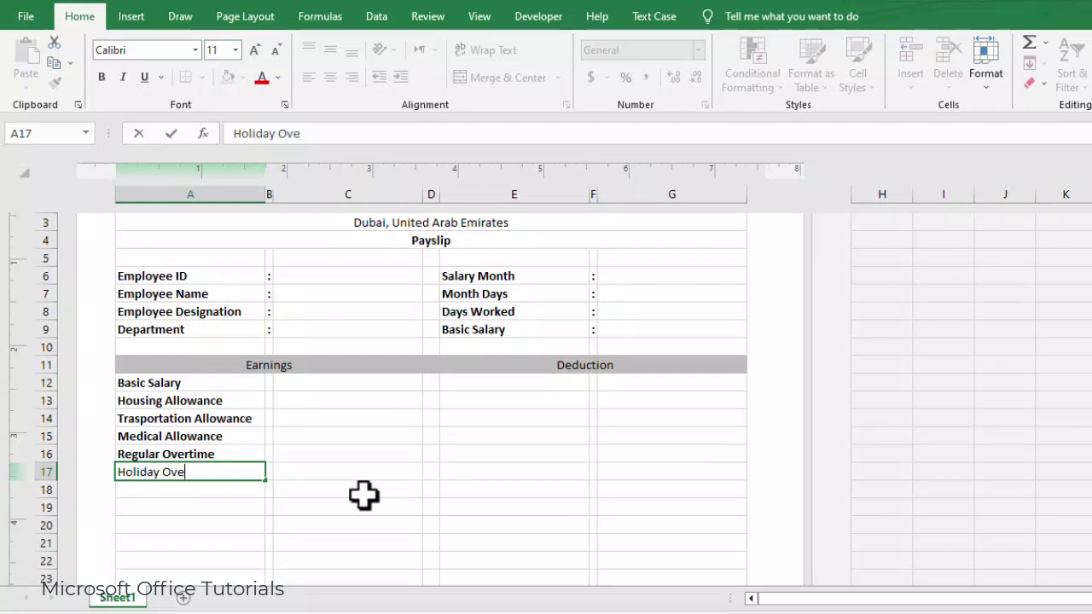
type("rtime")
key("Return")
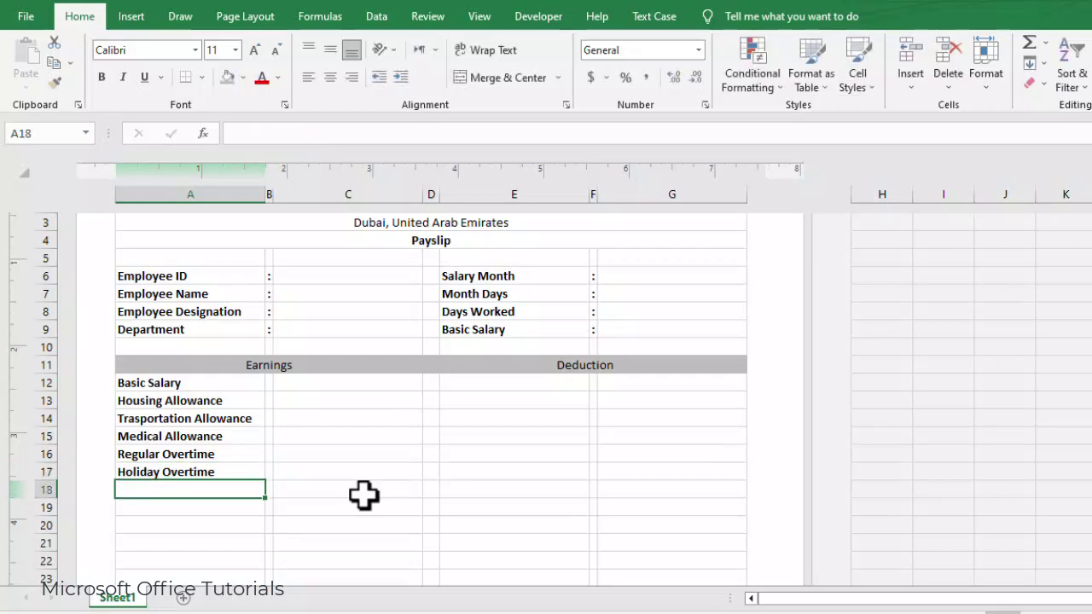
type("Other E")
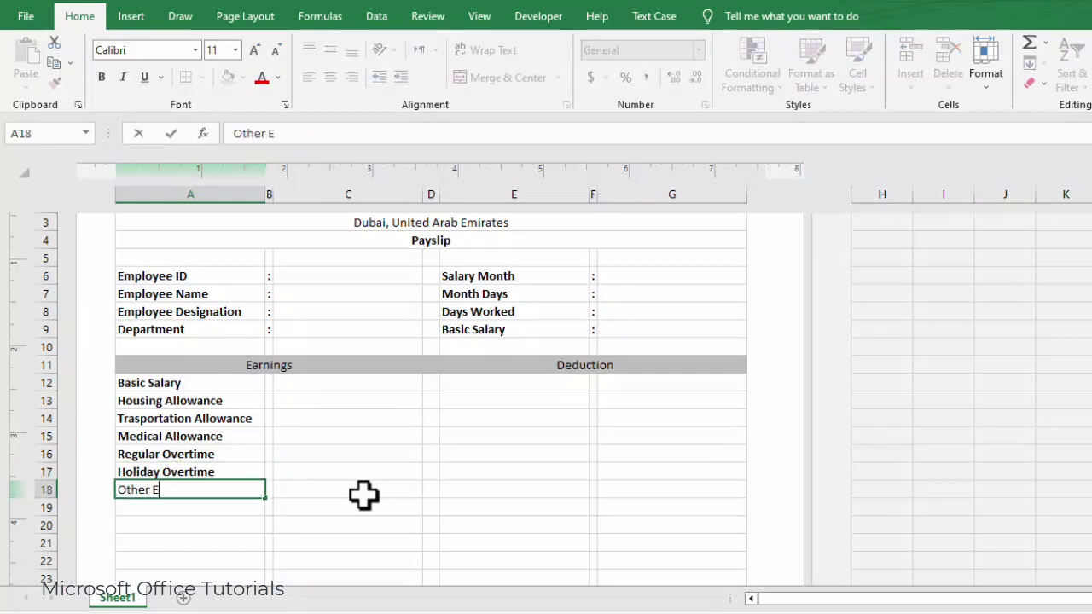
type("arnings")
key("ctrl+Return")
key("ctrl+b")
key("Up")
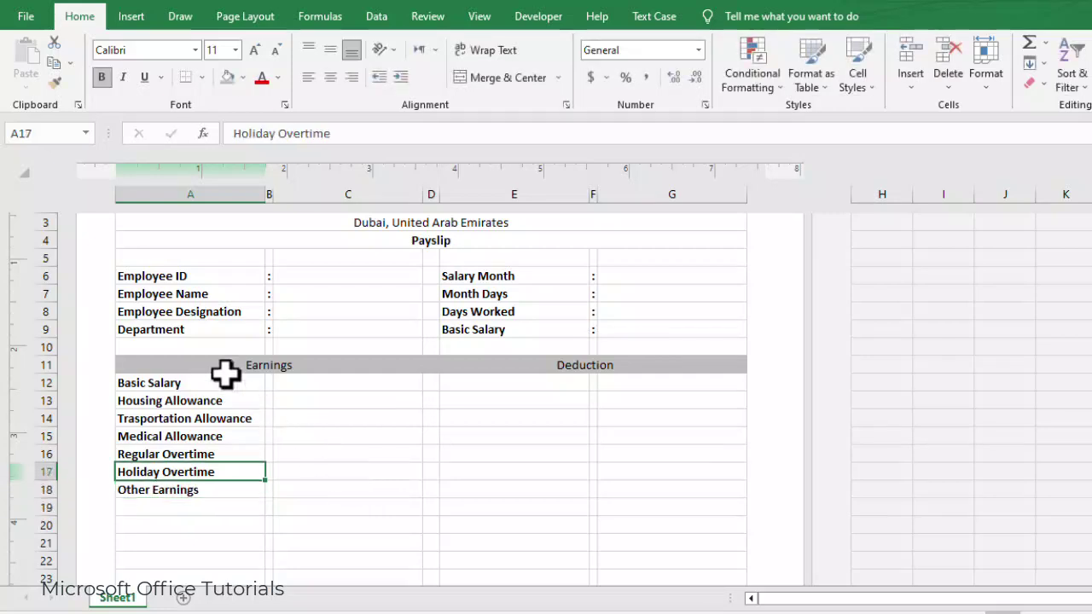
Step: Remove the bold formatting from range A12:G18, then select the earnings labels in A12:A18
left_click_drag(224, 383, 631, 495)
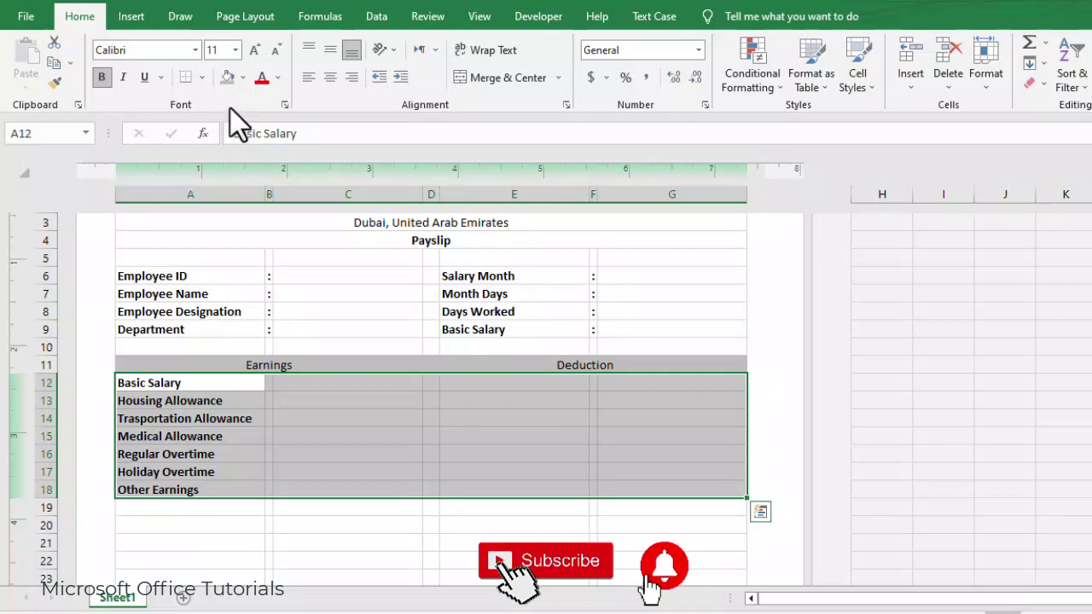
left_click(101, 77)
left_click(256, 486, "shift")
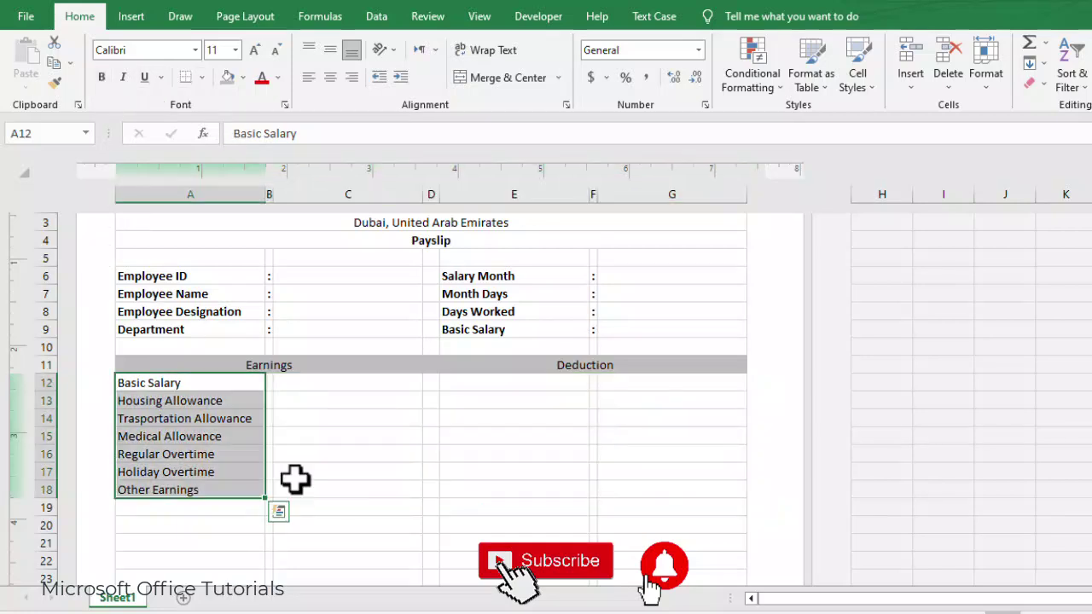
Step: Enter the labels "National Insurance" and "Income Tax" in cells E12 and E13 under the Deduction heading
left_click(468, 382)
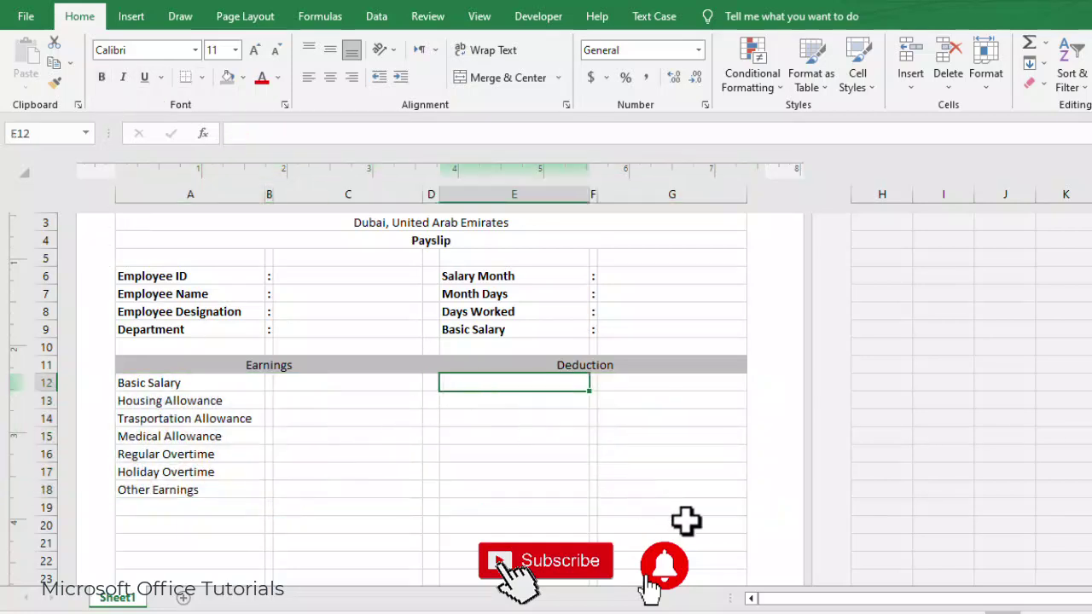
type("National")
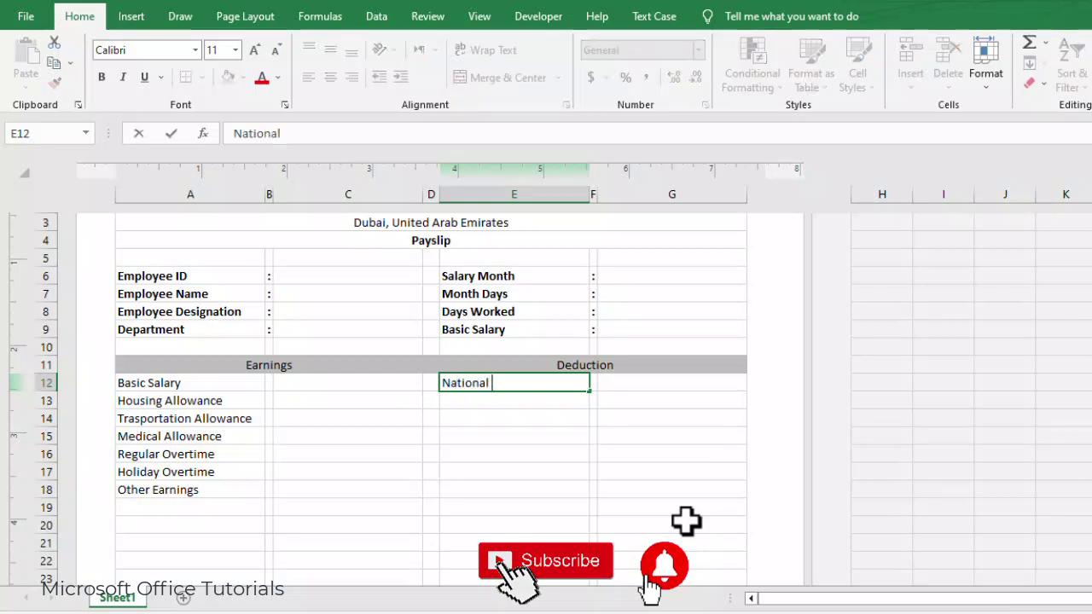
type(" Insurance")
key("Return")
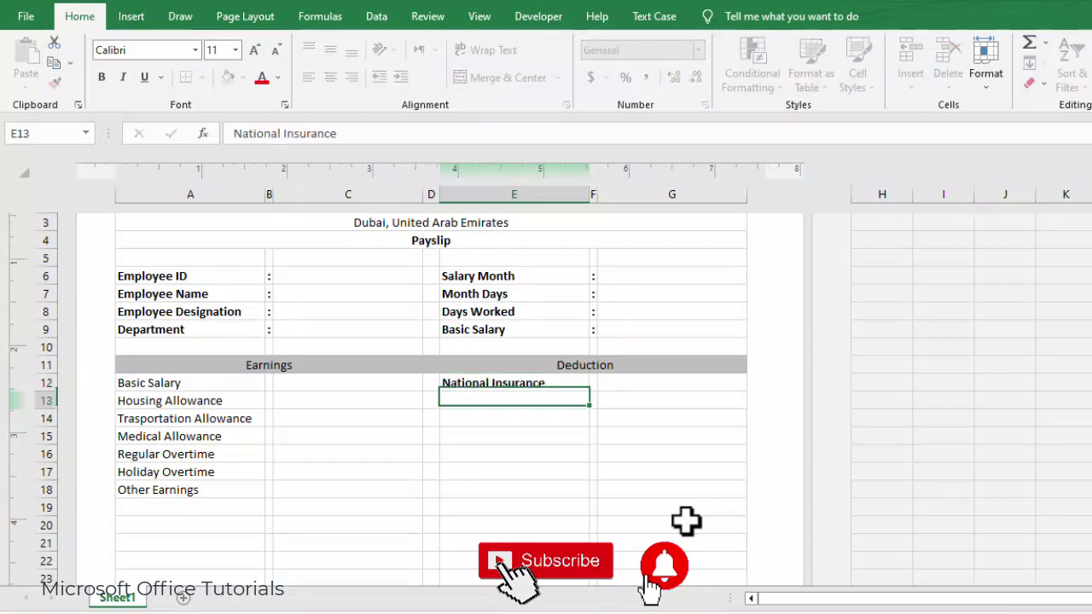
type("Income ")
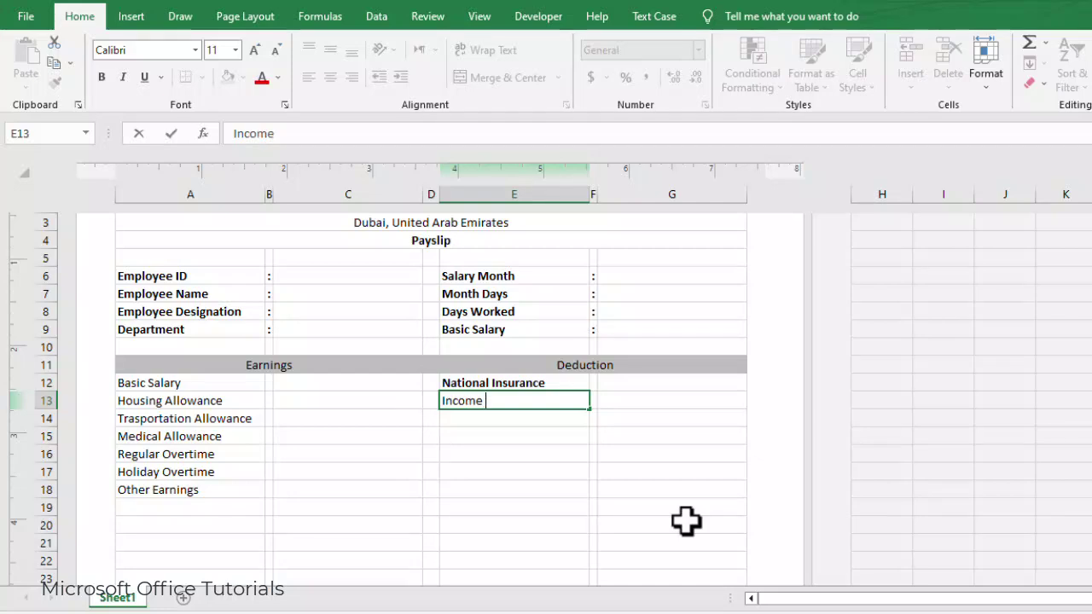
type("Tax")
key("Return")
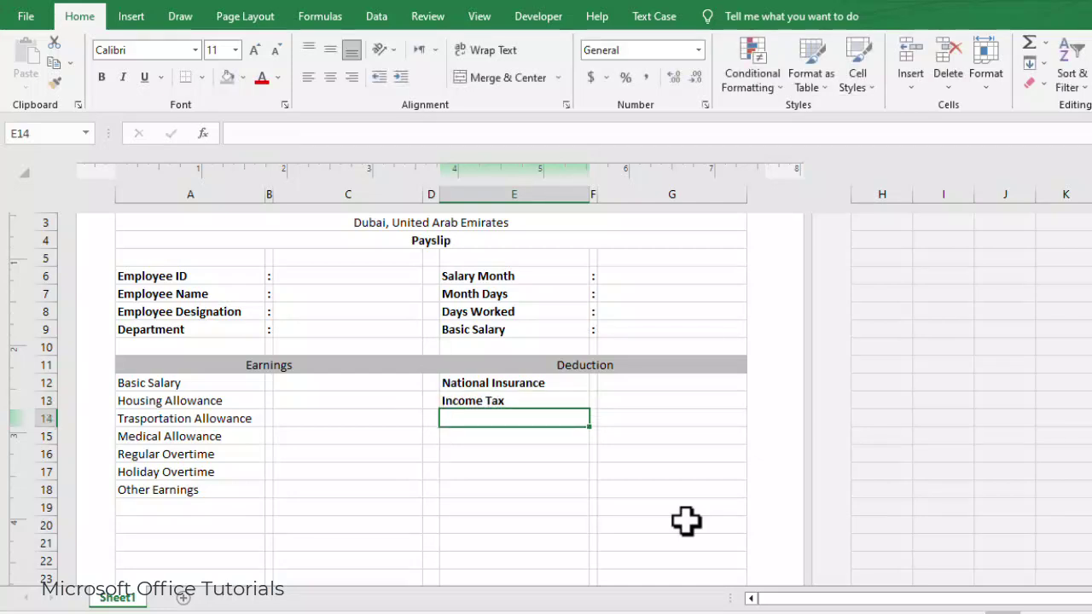
Step: Add the labels "Absent Deduction" in cell E14 and "Advance Salary" in cell E15
type("Absent Dedu")
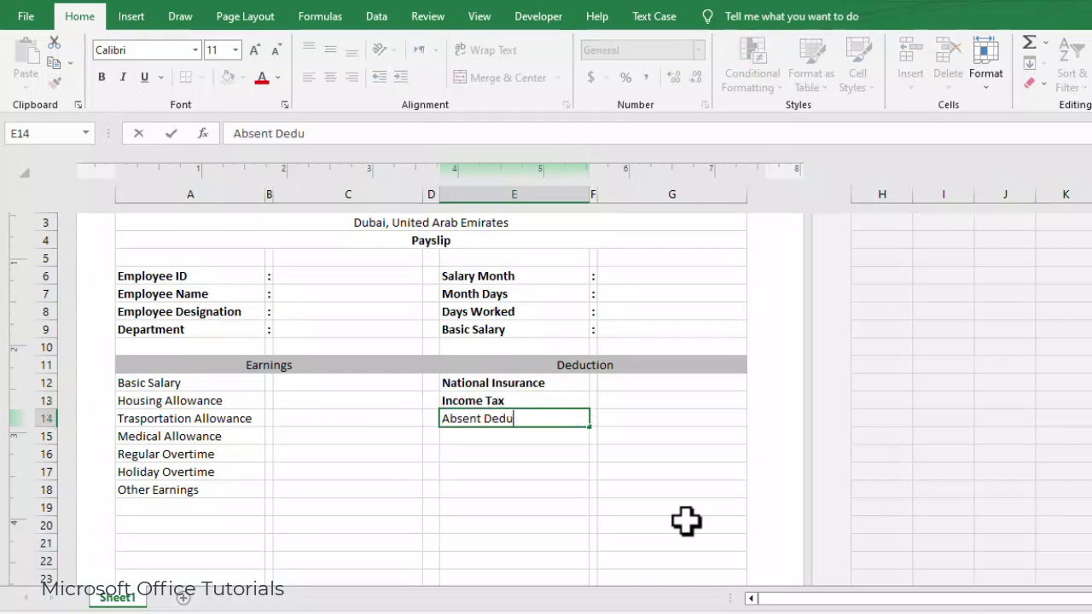
type("ction'")
key("Return")
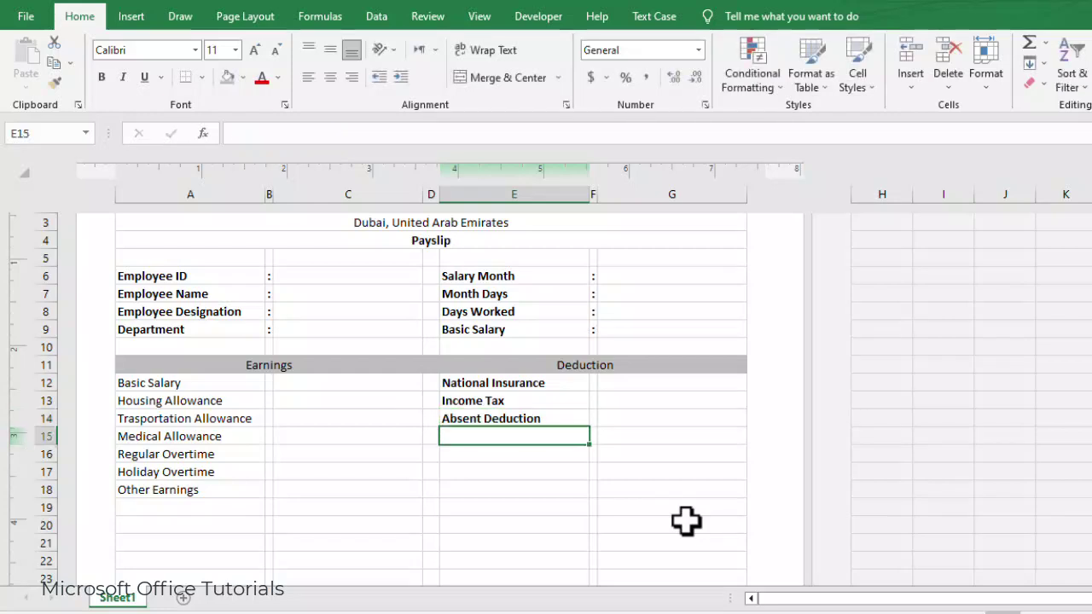
type("Advance Sala")
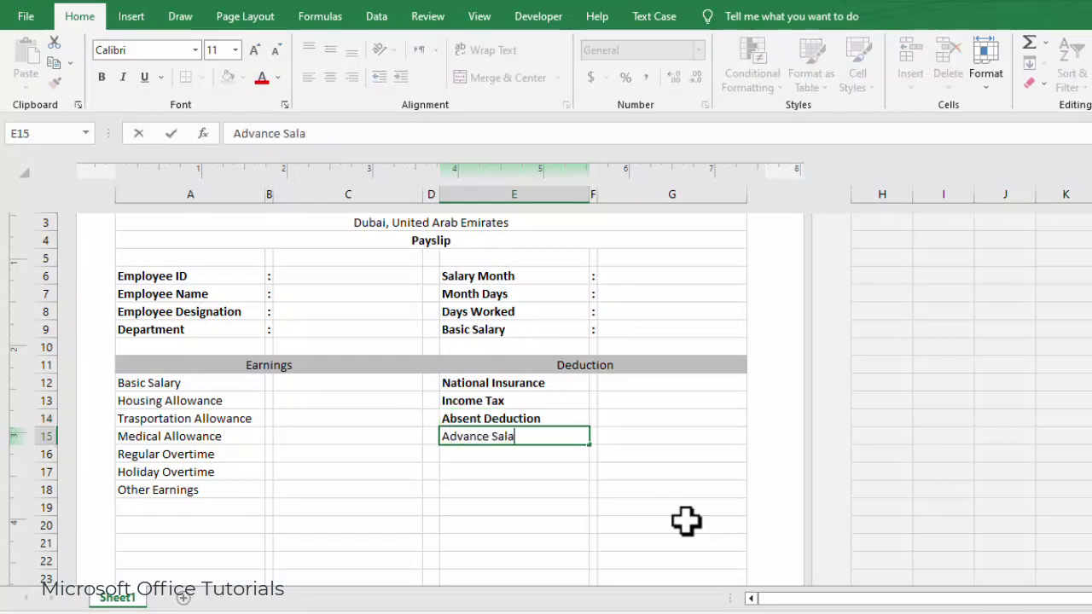
type("ry")
key("Return")
Step: Enter the labels "Penalty" and "Other Deduction" in cells E16 and E17
type("Penalty")
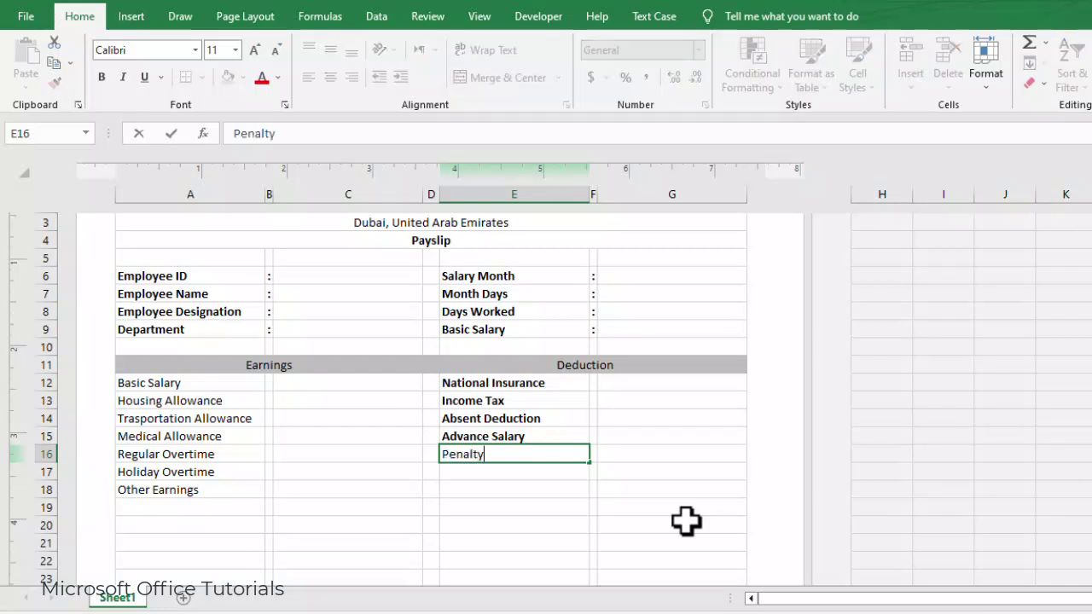
key("Return")
type("Other")
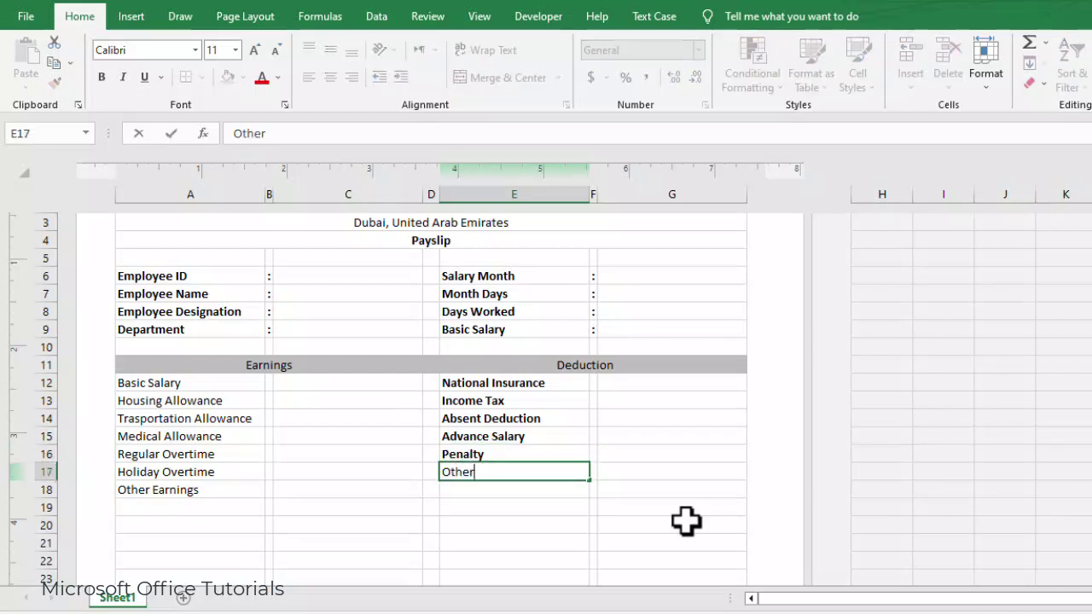
type(" Deductio")
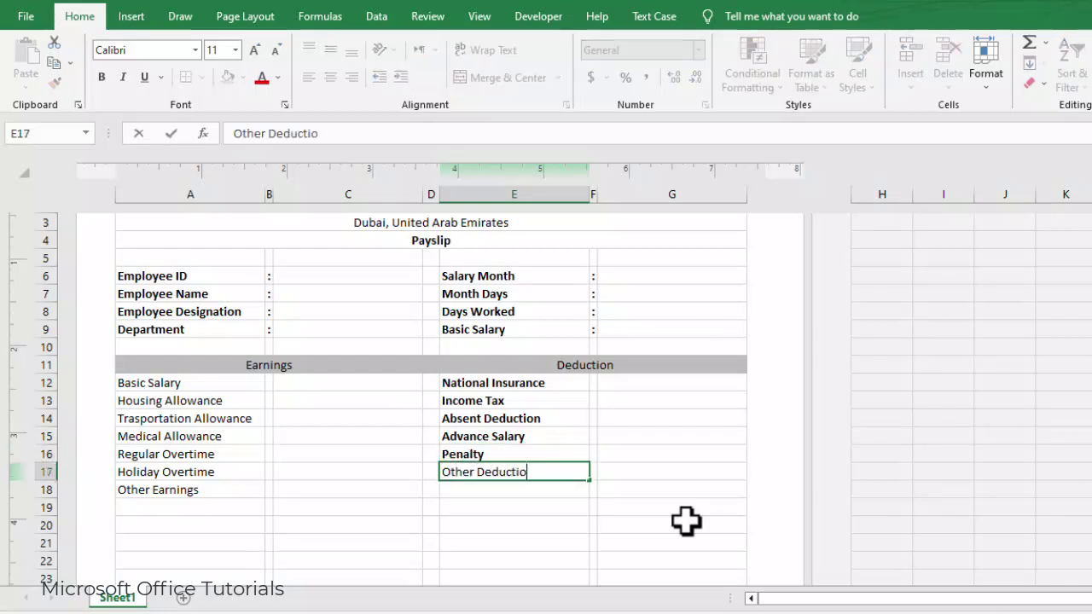
type("n")
key("Return")
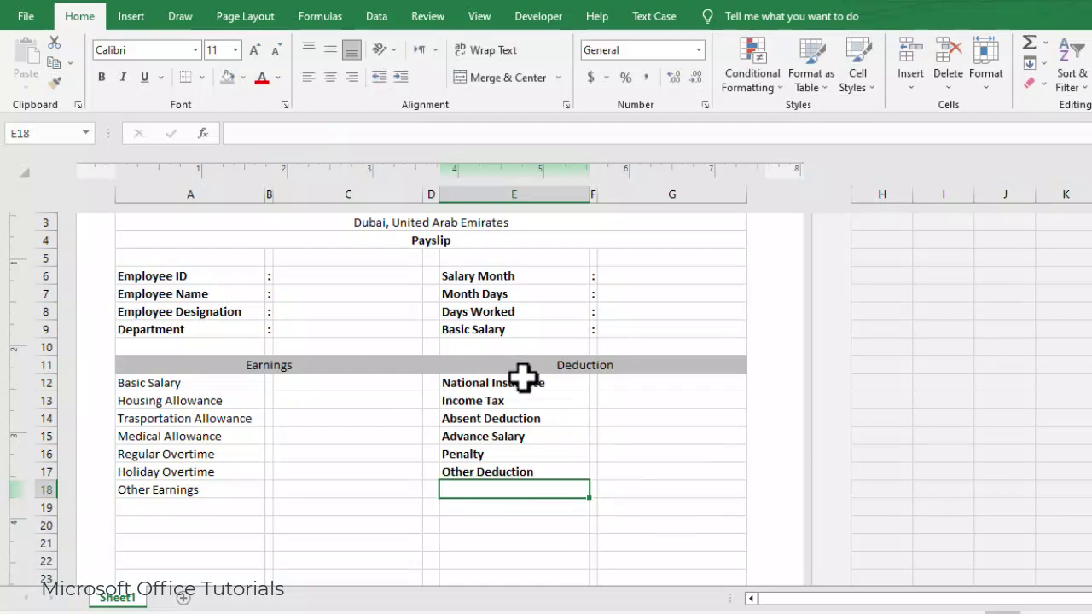
Step: Remove the bold formatting from the deduction range E12:G18
left_click_drag(522, 383, 646, 497)
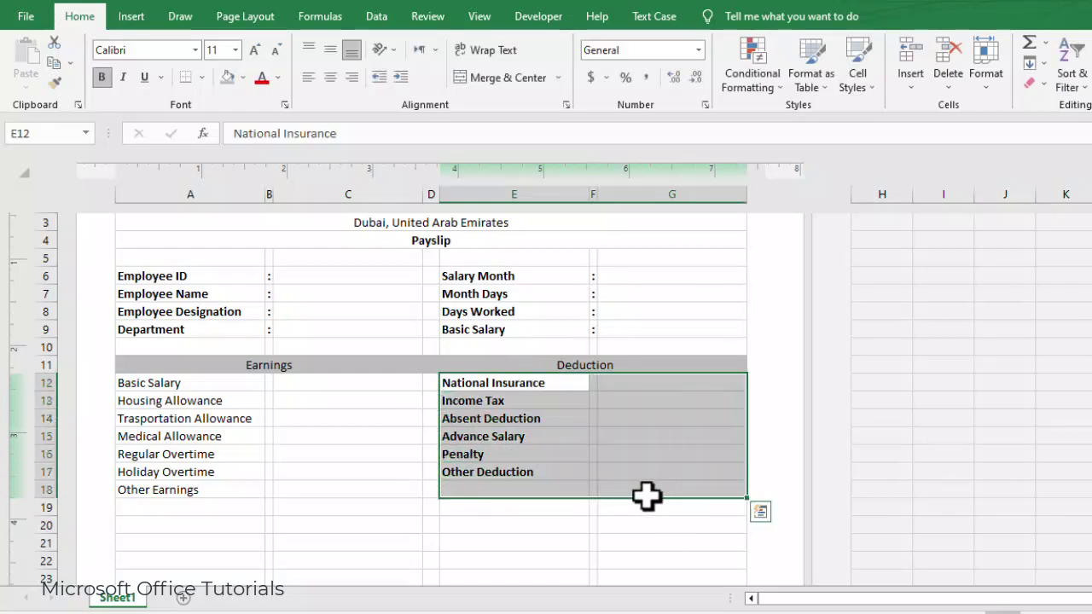
key("ctrl+q")
key("Escape")
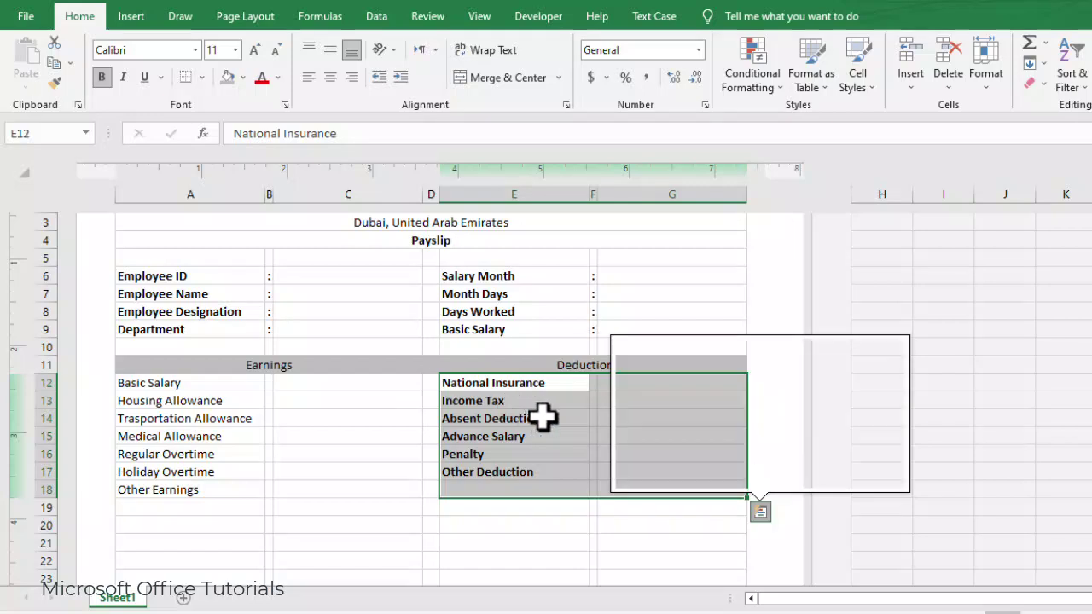
left_click(101, 77)
left_click_drag(478, 401, 510, 446)
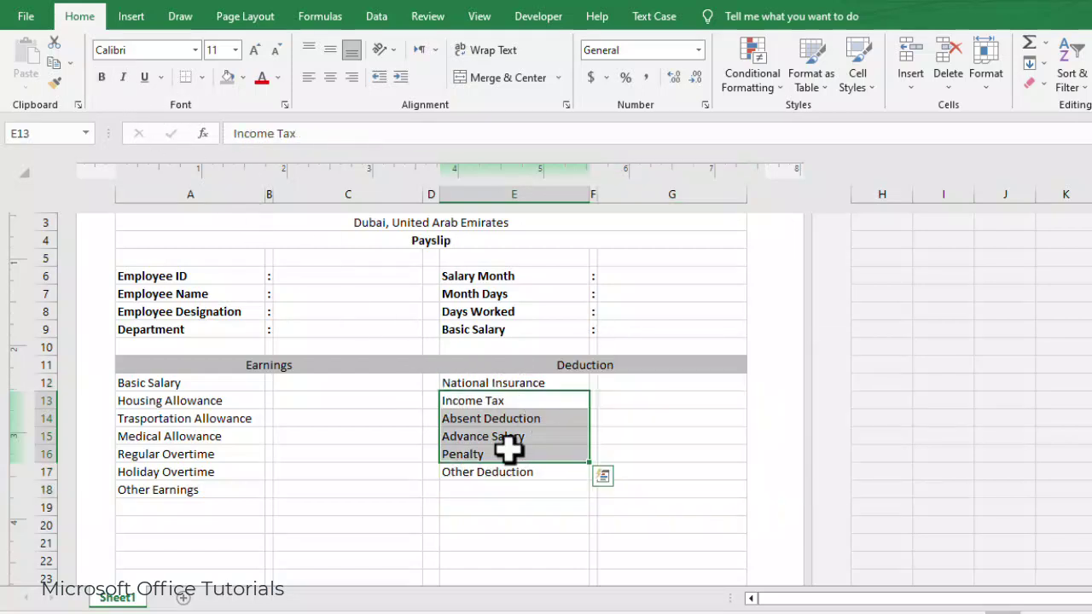
left_click(509, 448)
Step: Fill in the employee's ID in cell C6 and the employee's name in cell C7
left_click(329, 274)
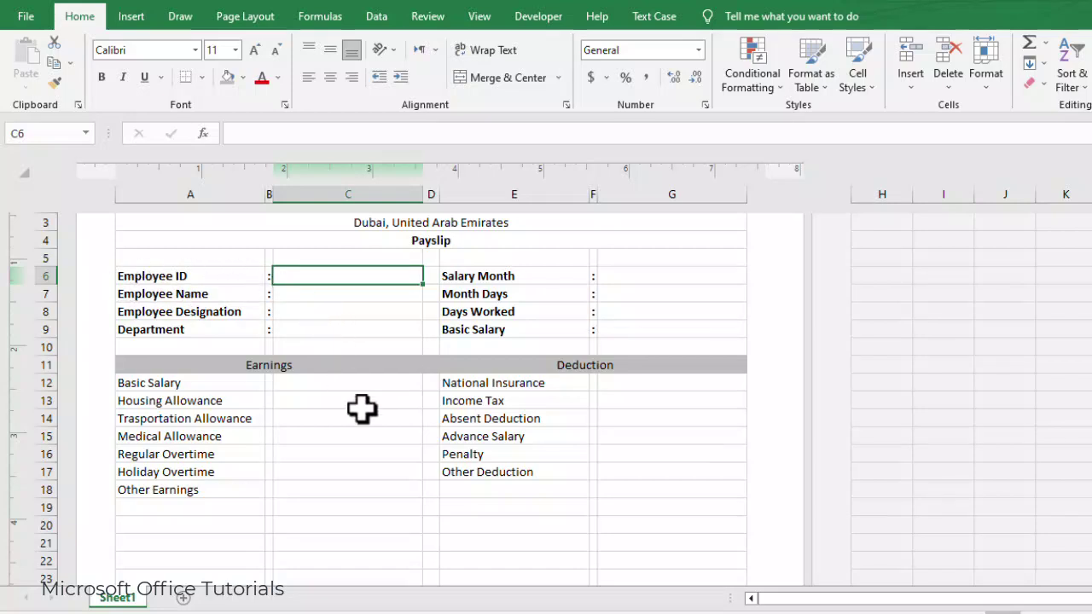
type("NK002")
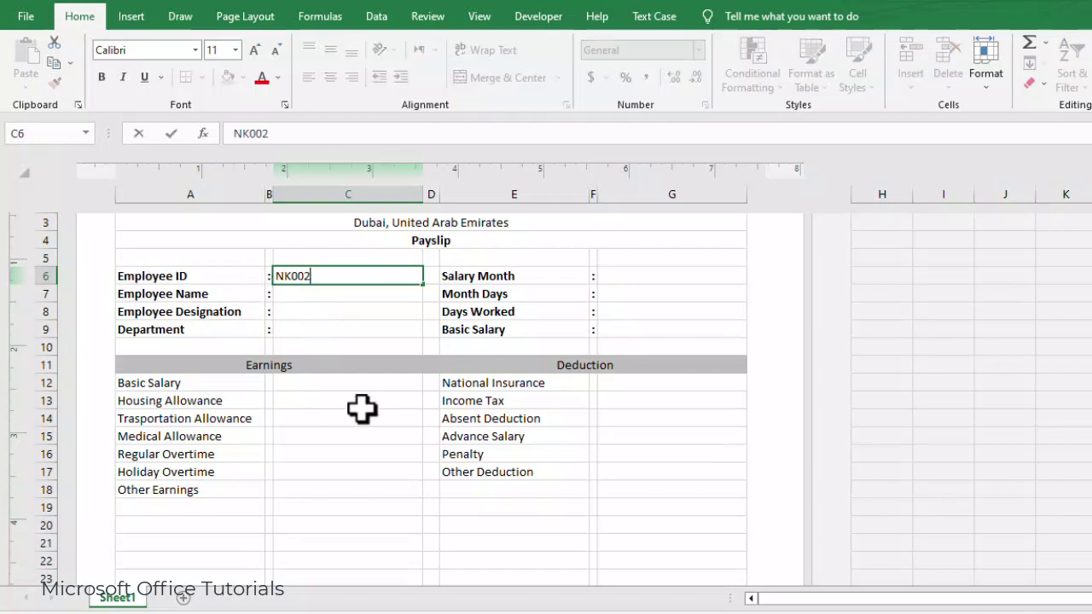
type("5")
key("Return")
type("A")
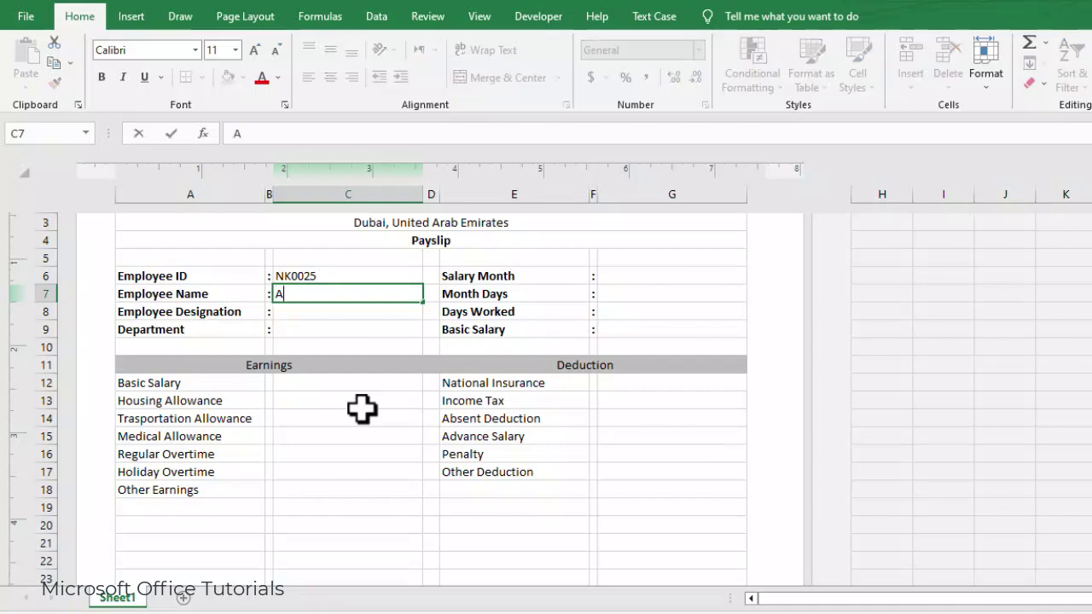
key("BackSpace")
key("BackSpace")
key("BackSpace")
key("BackSpace")
key("BackSpace")
key("BackSpace")
key("Return")
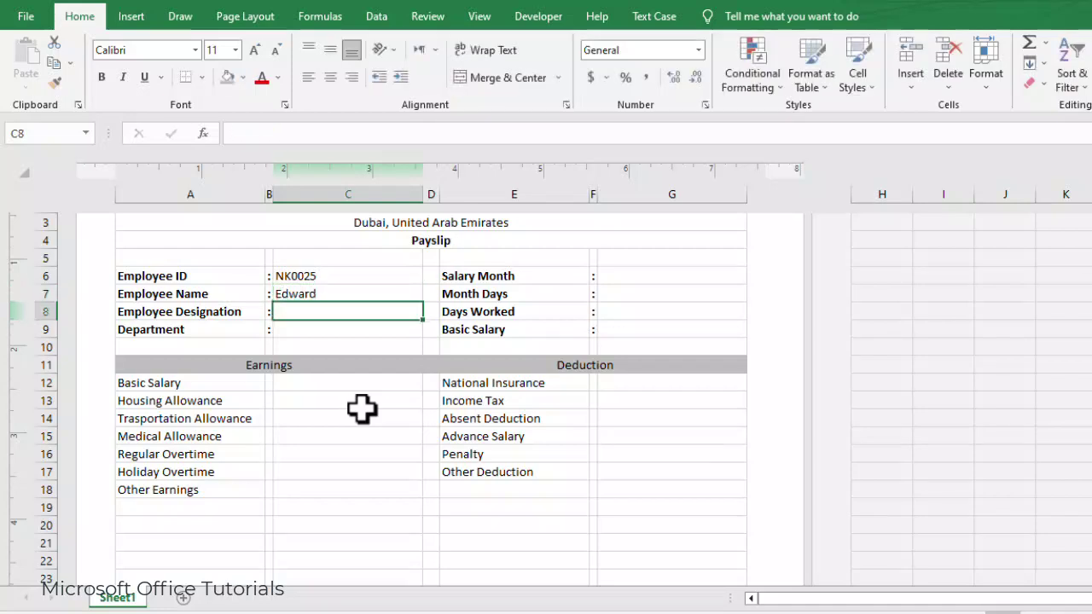
Step: Enter "Site Supervisor" as the employee designation in cell C8 and "Operations" as the department in C9
type("Si")
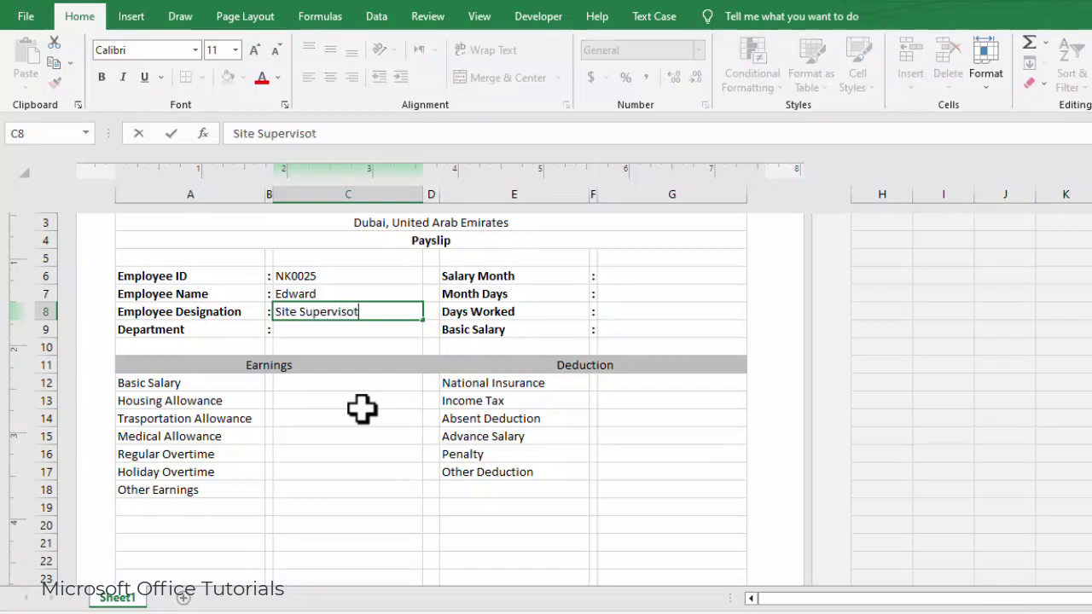
type("te Supervisor")
key("Return")
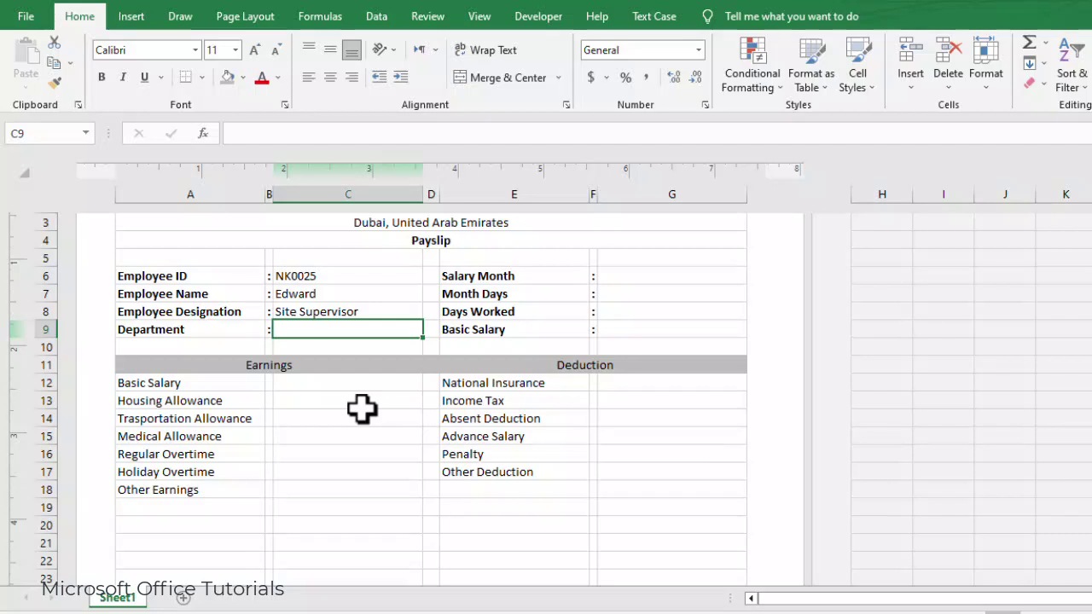
type("Opera")
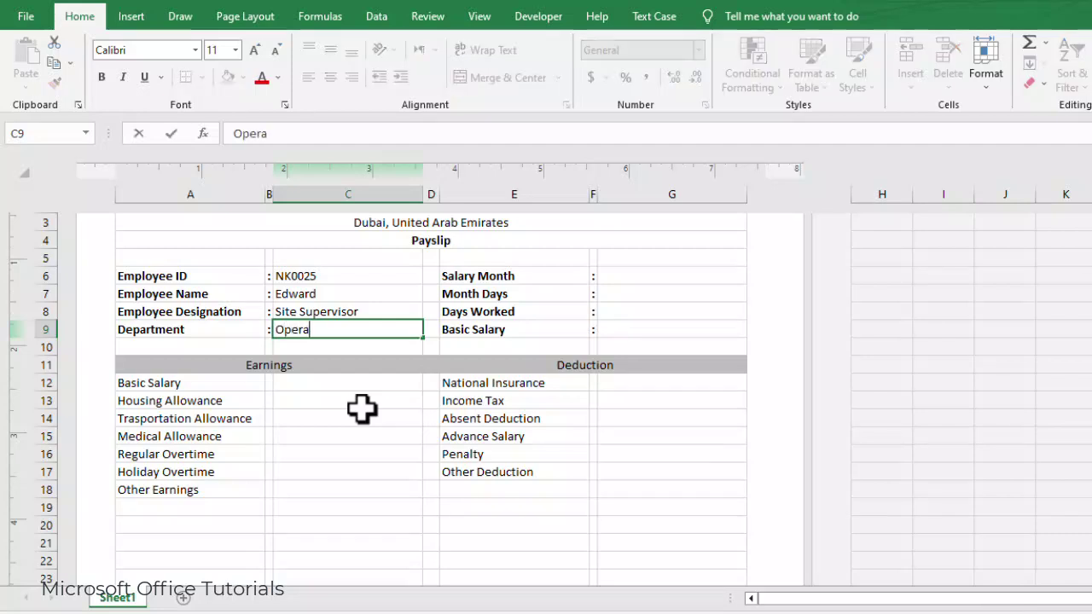
type("tions")
key("Return")
Step: Enter the salary month in cell G6 as the text value "March 2023"
key("Up")
key("Up")
key("Up")
key("Up")
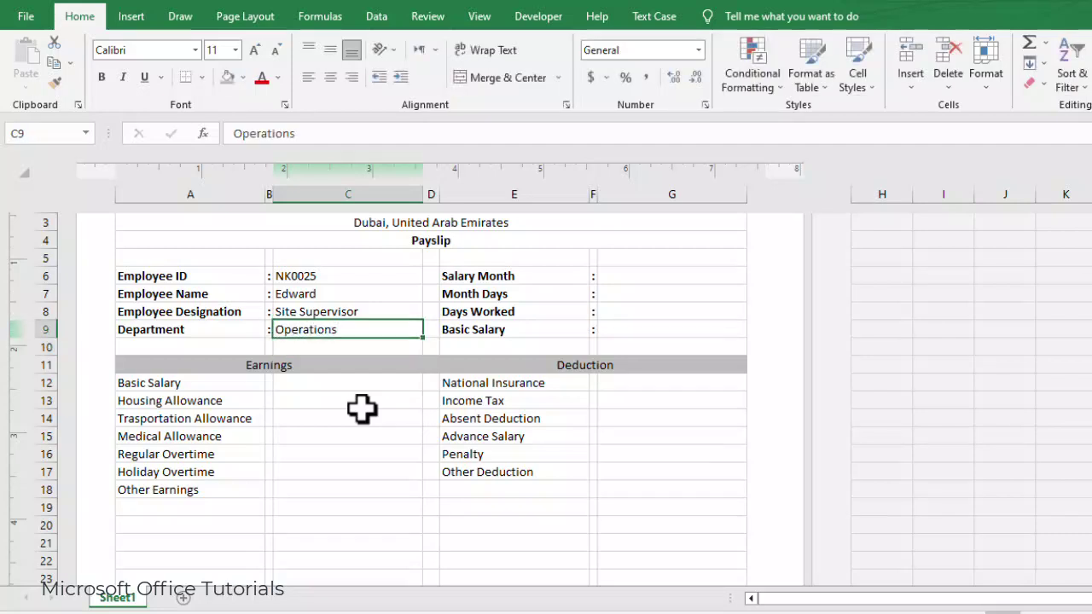
key("Right")
key("Right")
key("Right")
key("Right")
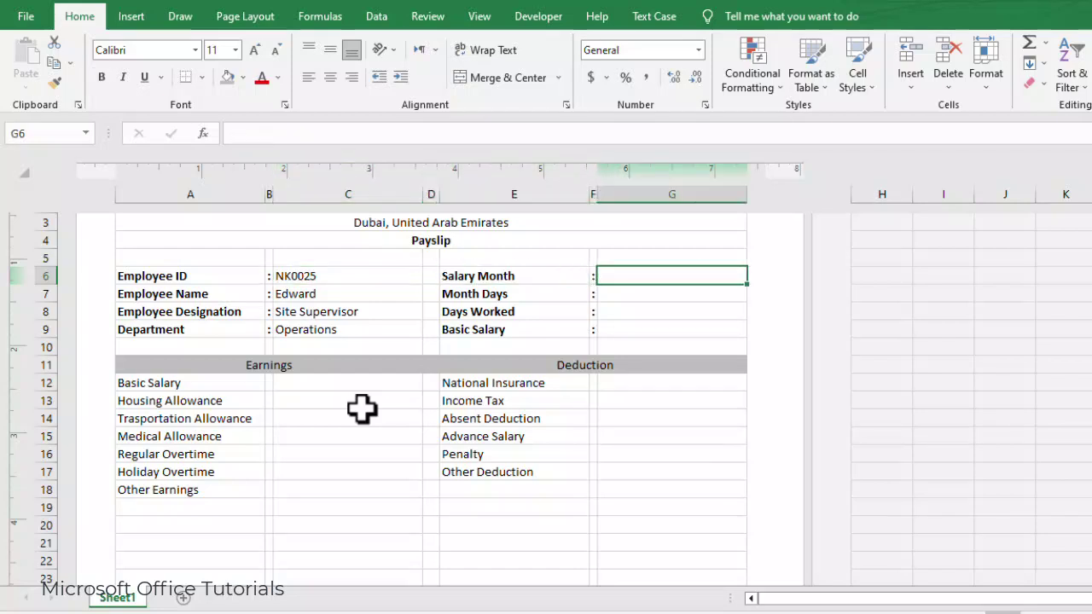
type("'")
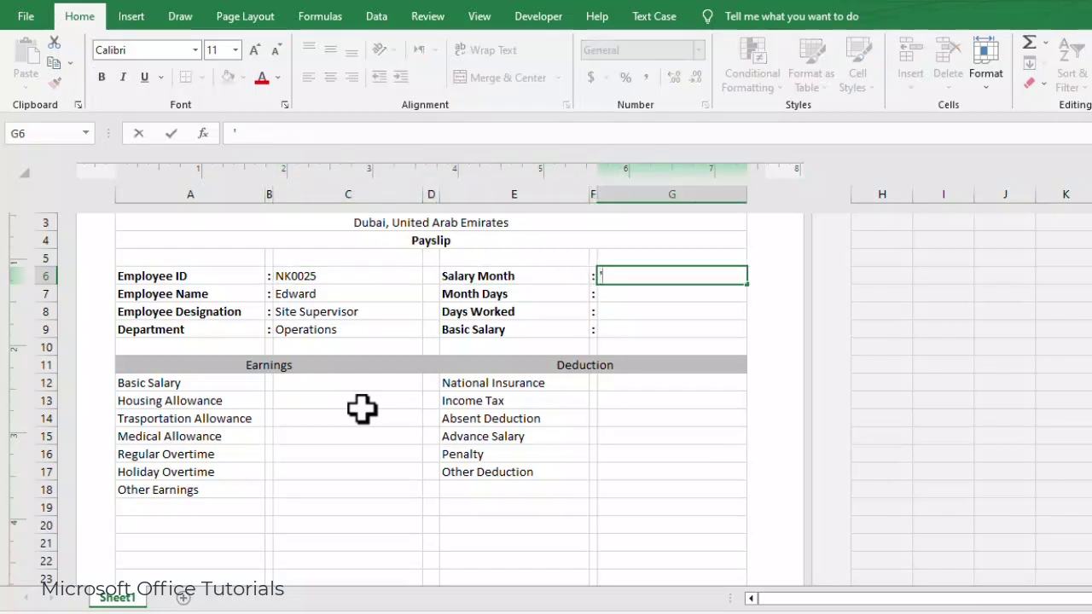
type("March 2023")
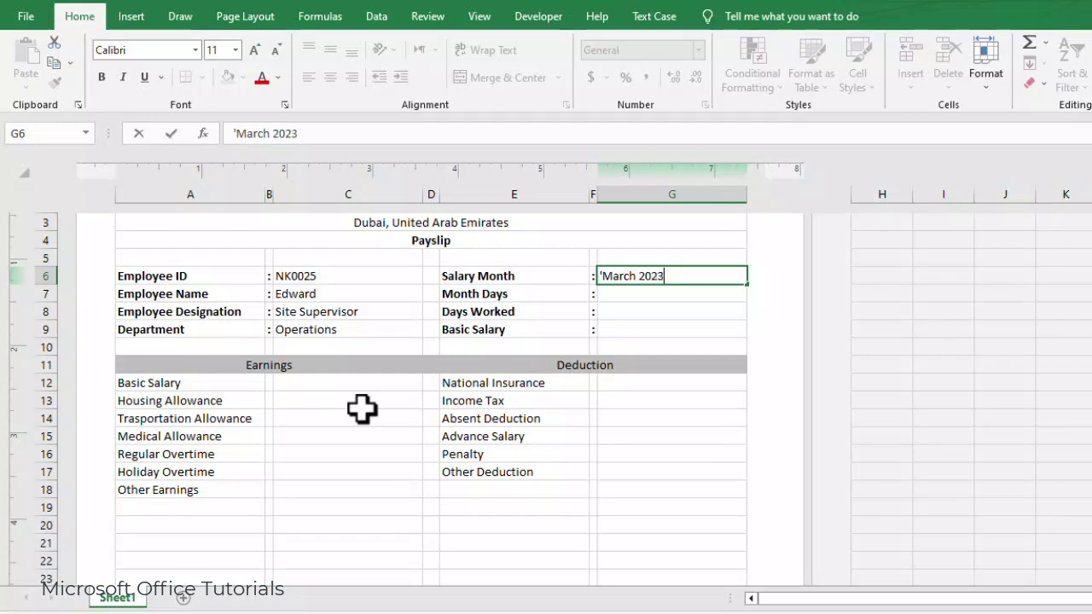
key("Return")
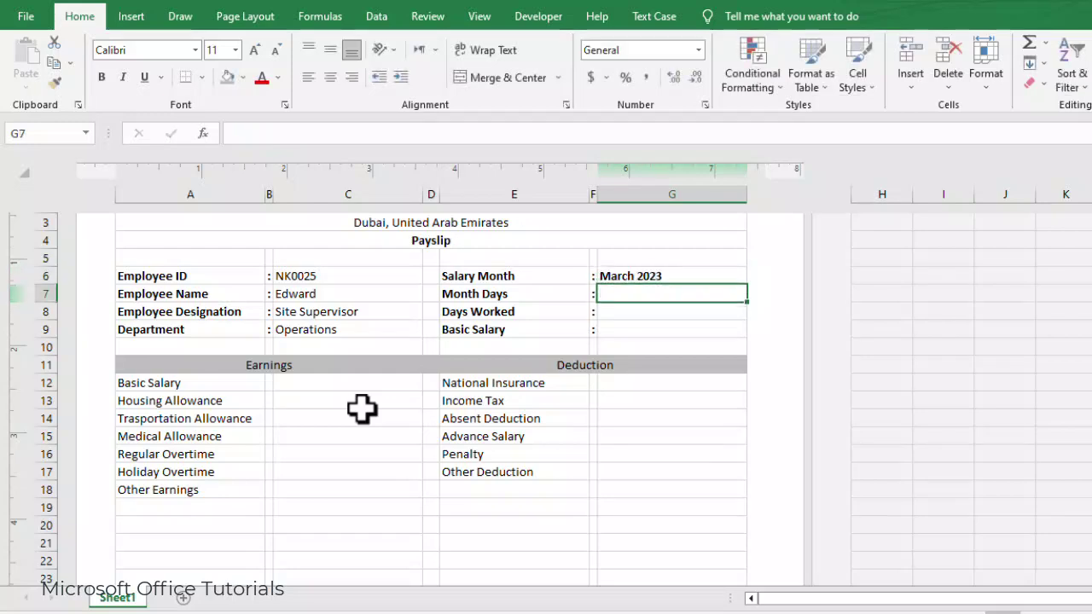
Step: Enter 31 for Month Days in cell G7 and 31 for Days Worked in cell G8
type("31")
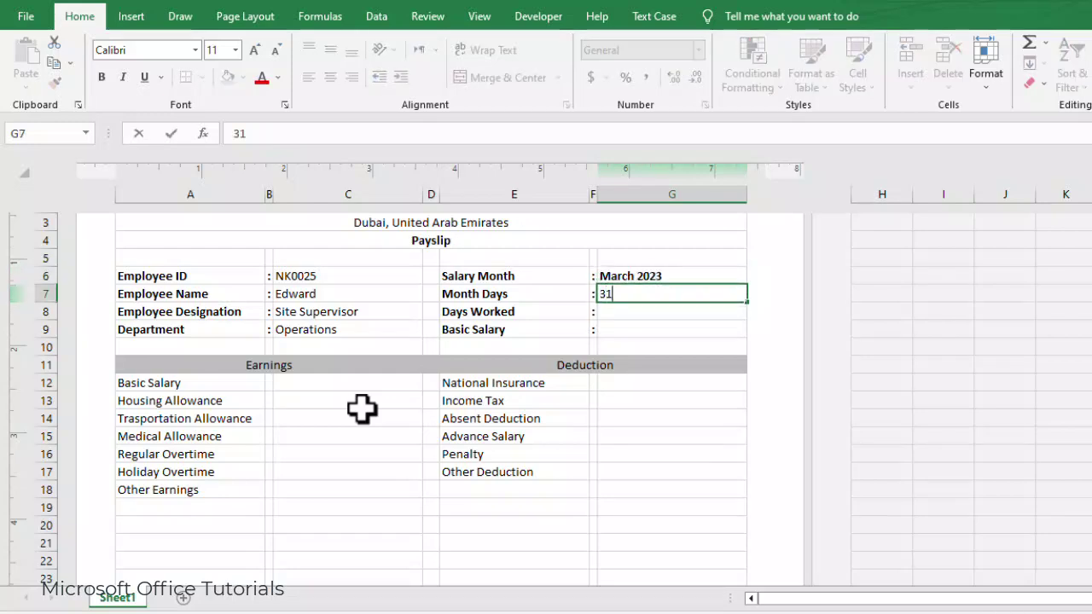
key("Return")
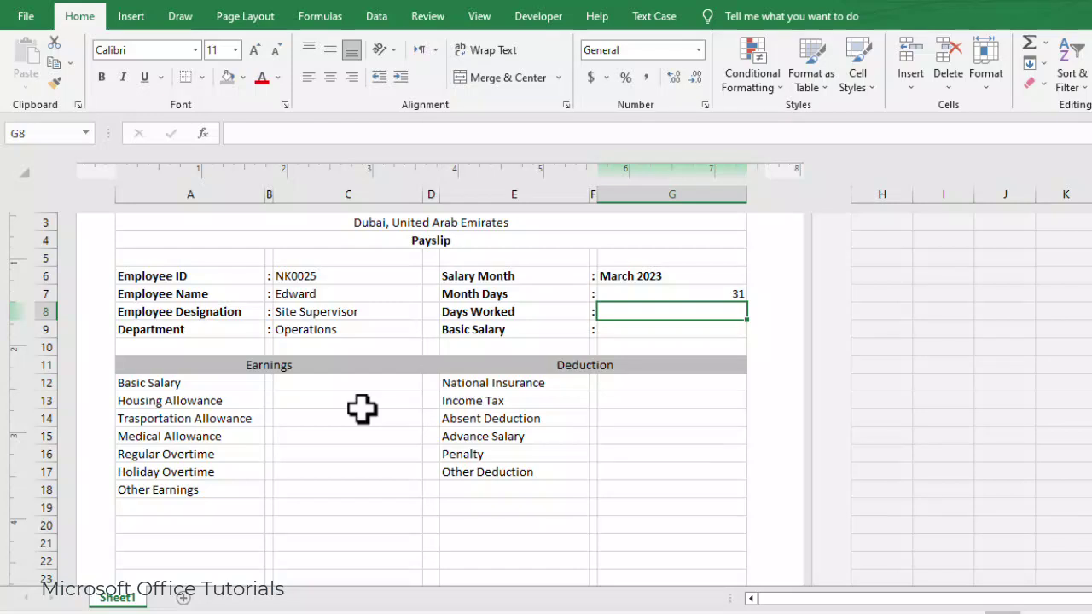
type("31")
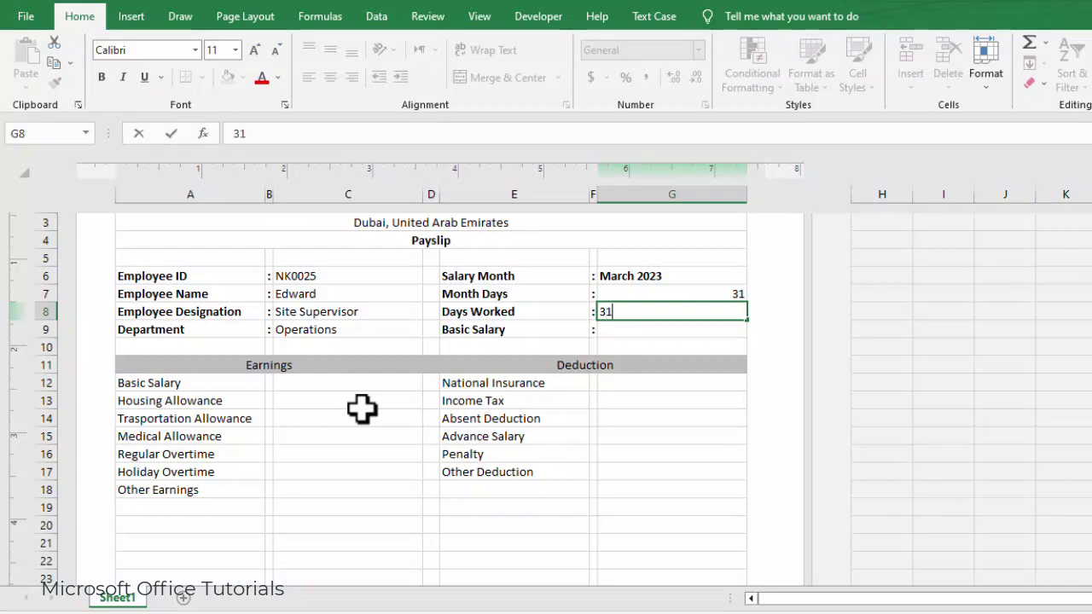
key("Return")
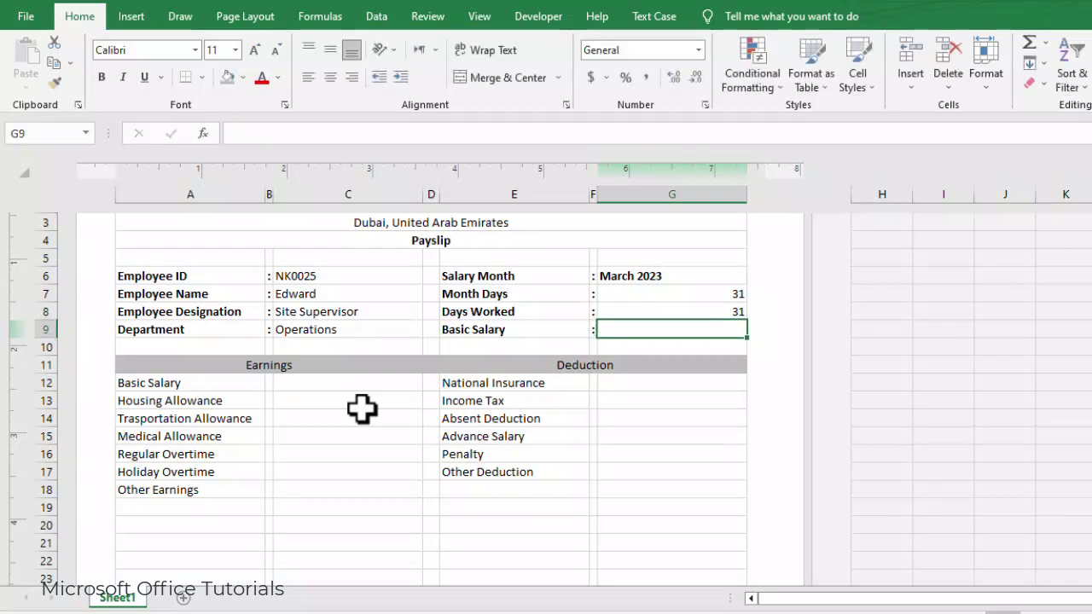
Step: Enter 15000 as the Basic Salary in cell G9
type("15")
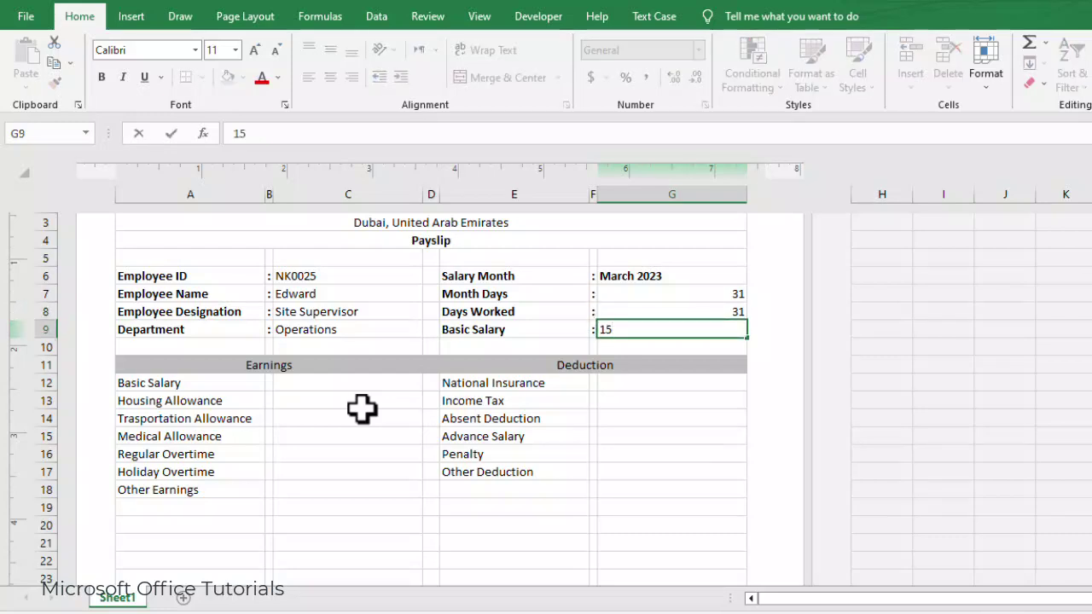
type("000")
key("Return")
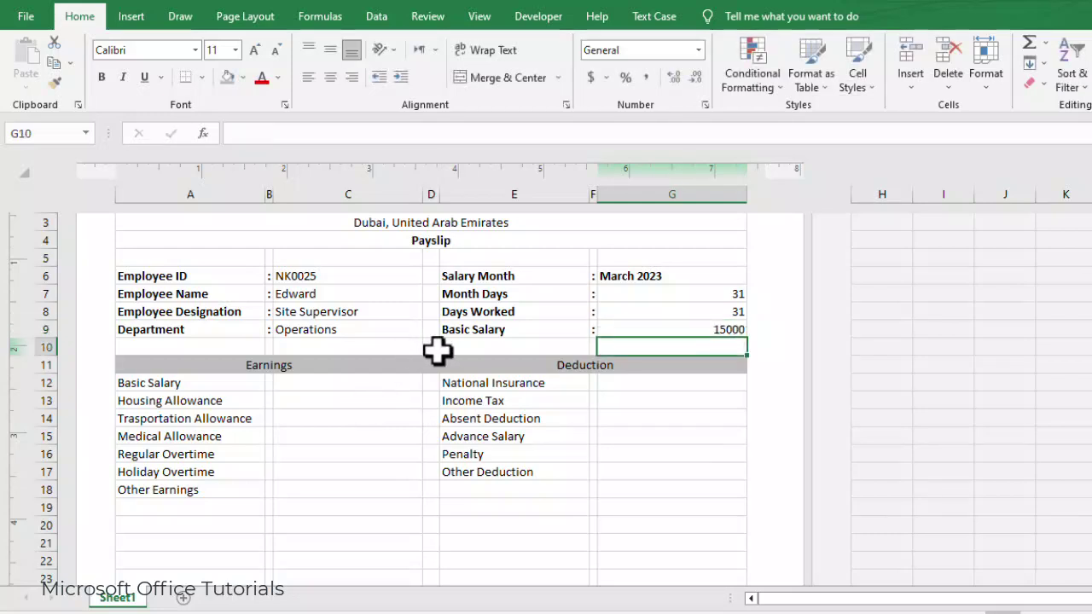
Step: Remove bold from the employee and salary values in C6:C9 and G6:G9 and center them horizontally
left_click_drag(658, 274, 663, 333)
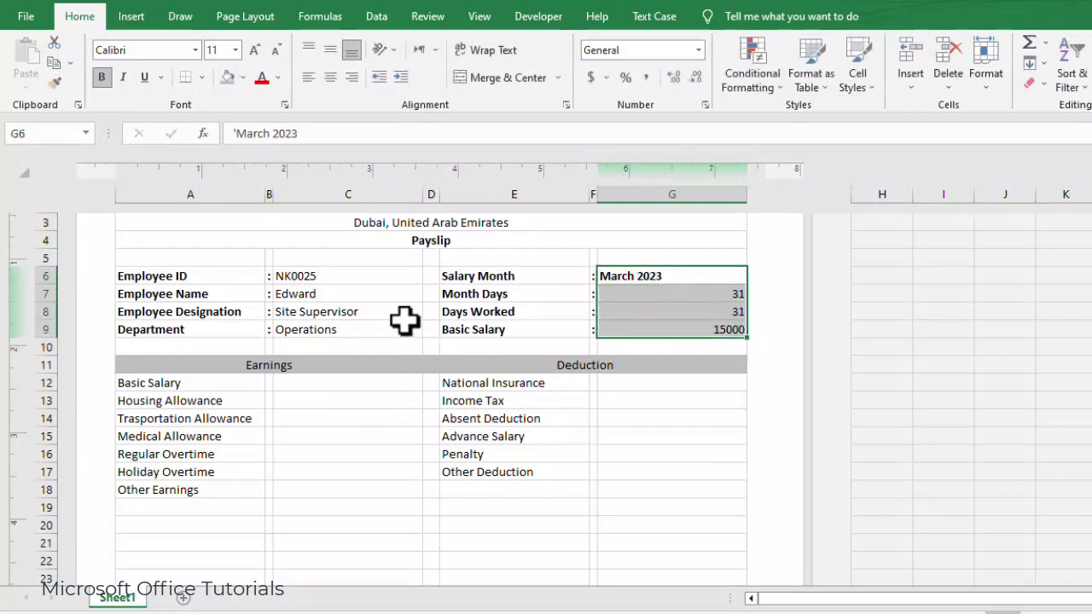
left_click_drag(358, 275, 359, 330)
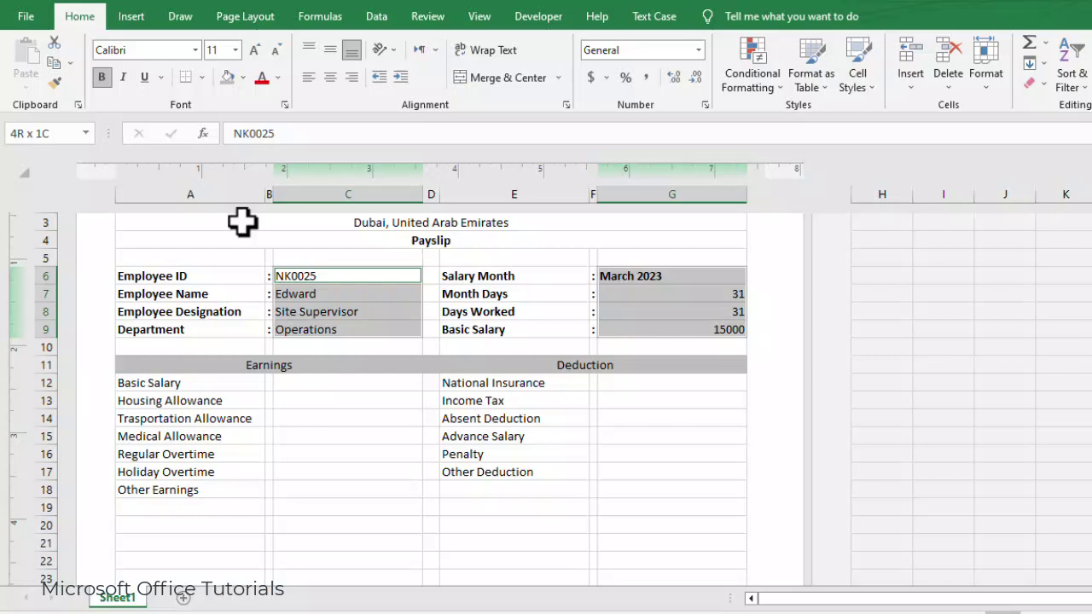
left_click(103, 78)
left_click(103, 77)
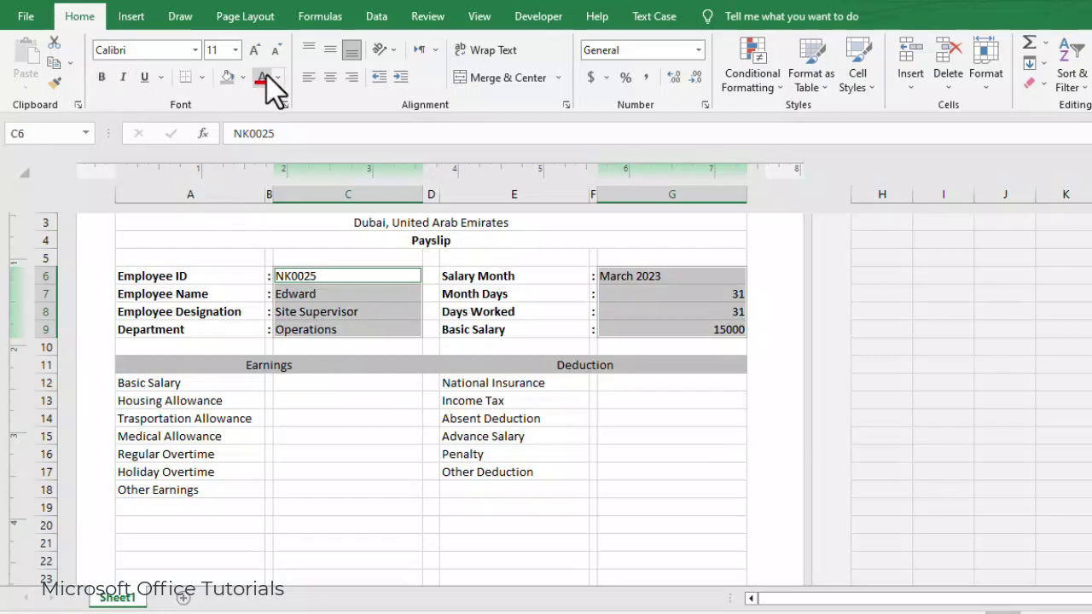
left_click(331, 77)
left_click(330, 50)
left_click(290, 431)
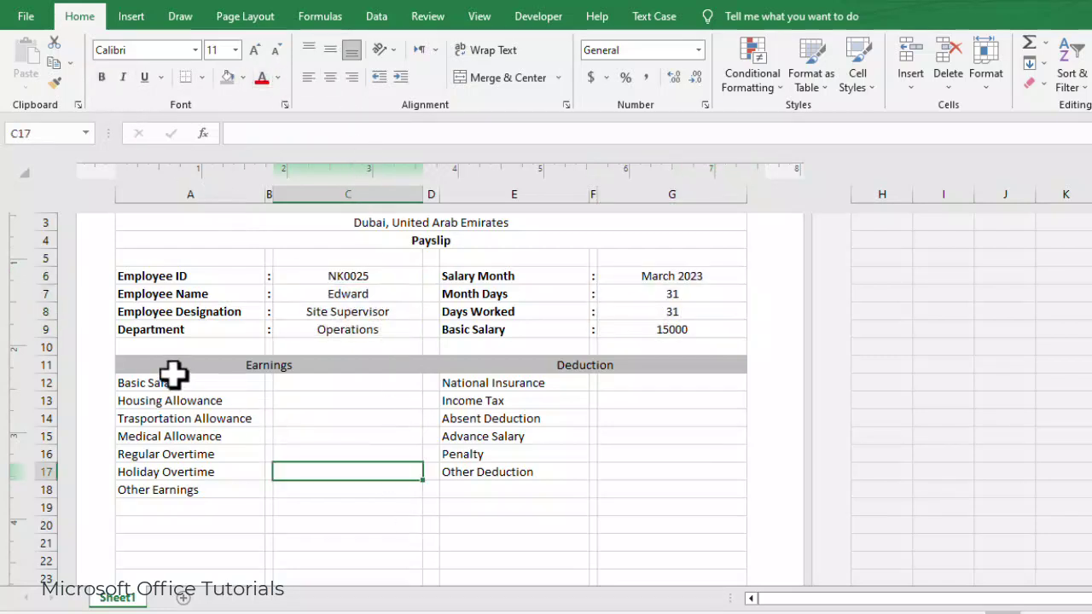
Step: Apply outside borders to the Earnings and Deduction headings, their blocks down to row 18, and the two halves of row 19
left_click(169, 373)
left_click_drag(169, 373, 689, 485)
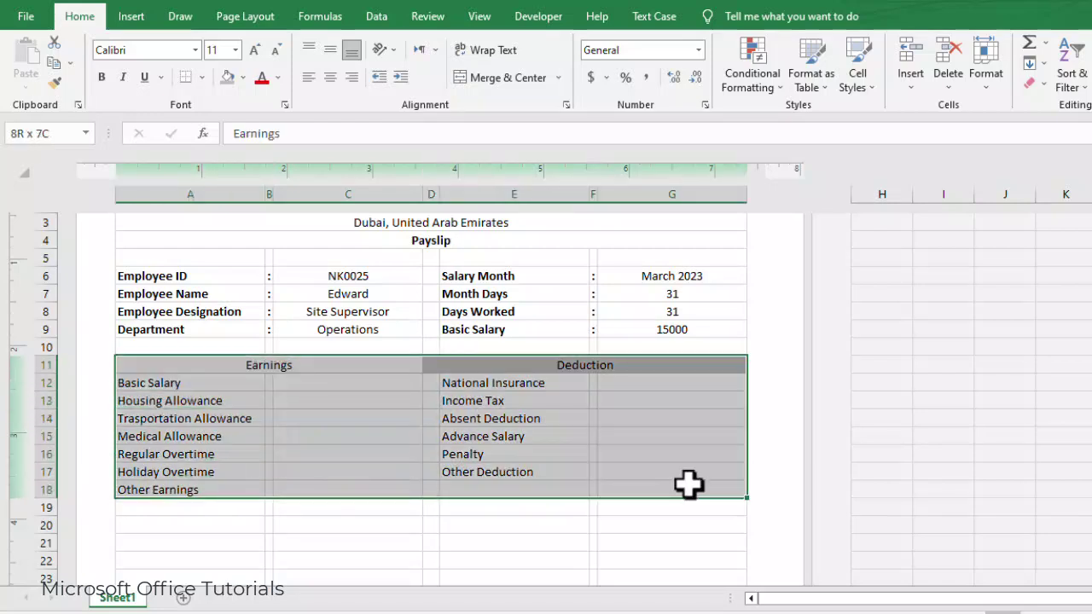
left_click(203, 77)
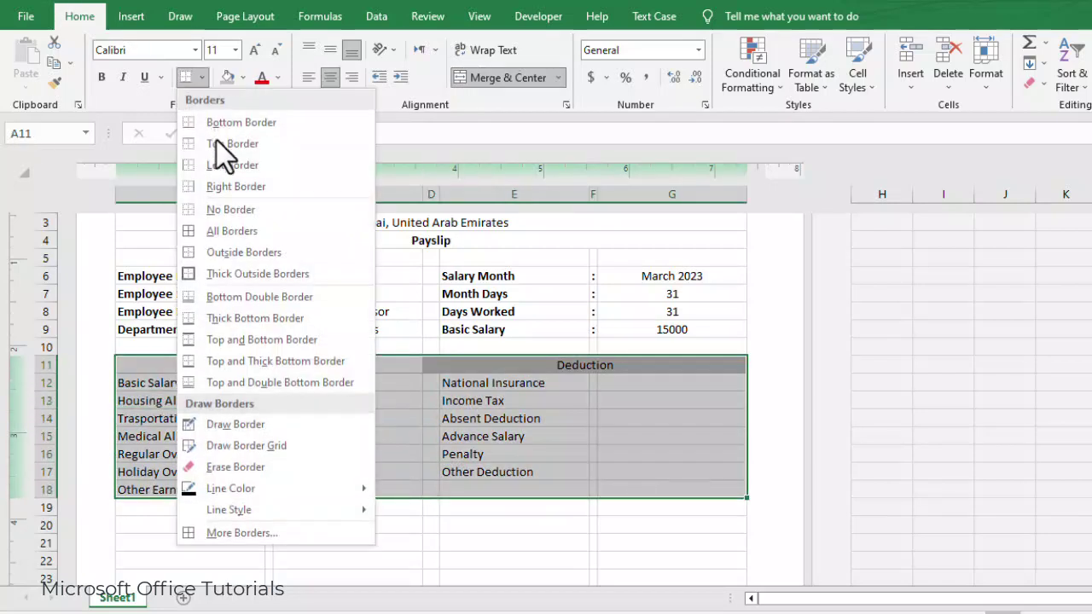
left_click(242, 252)
left_click_drag(203, 368, 395, 485)
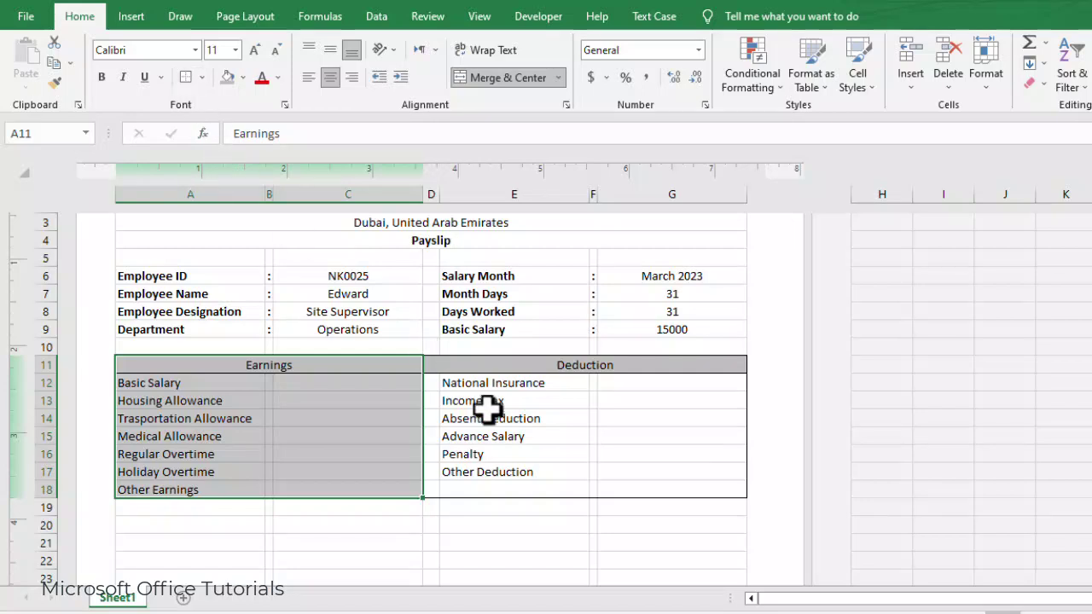
left_click(526, 450)
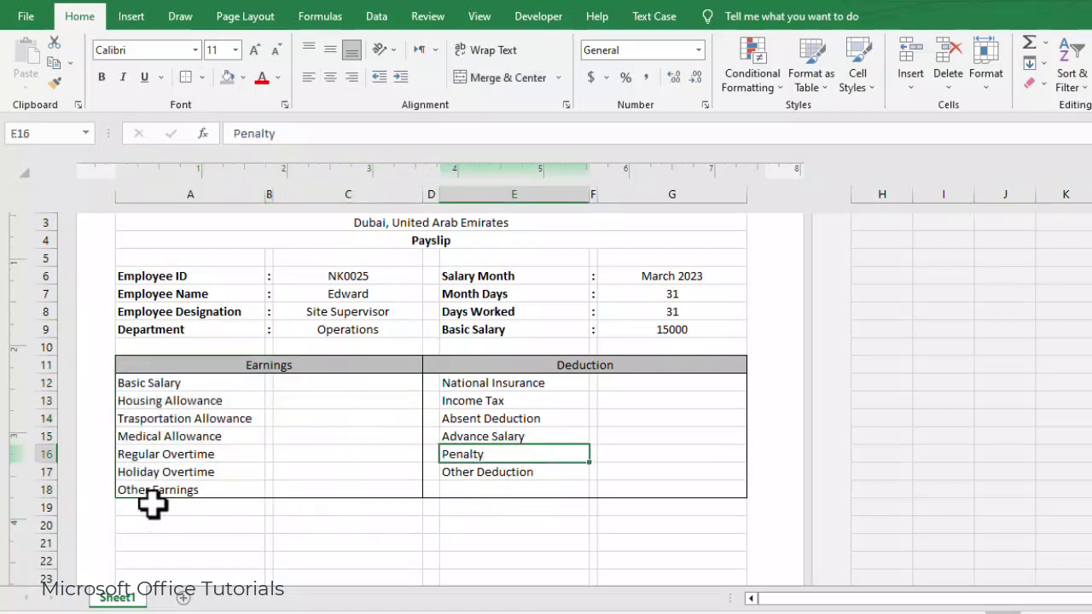
left_click_drag(153, 506, 672, 510)
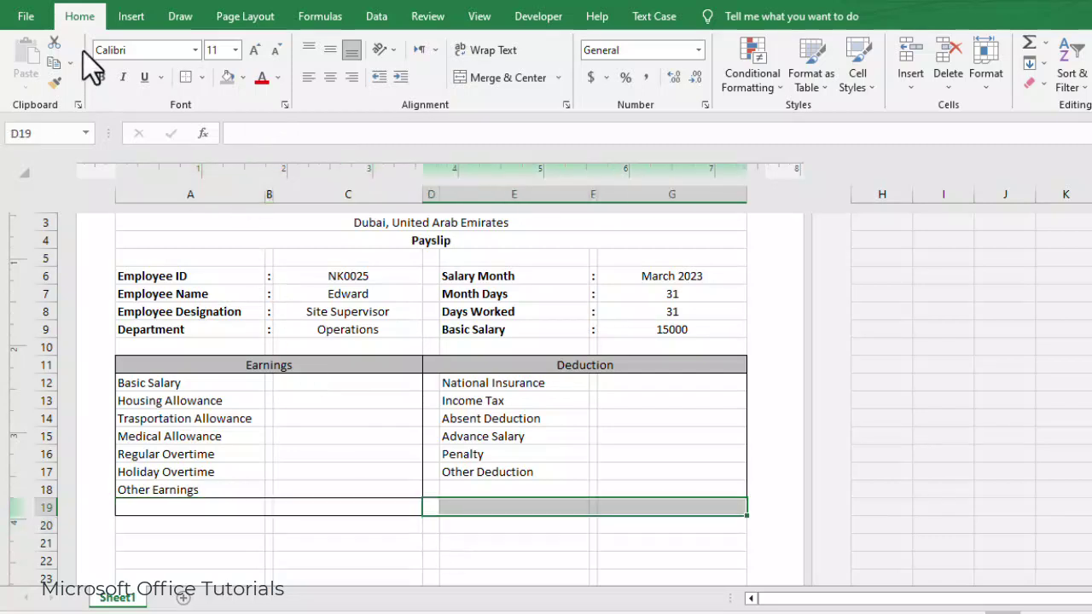
Step: Total the earnings in cell C19 with =SUM(C12:C18)
left_click(356, 507)
key("alt+=")
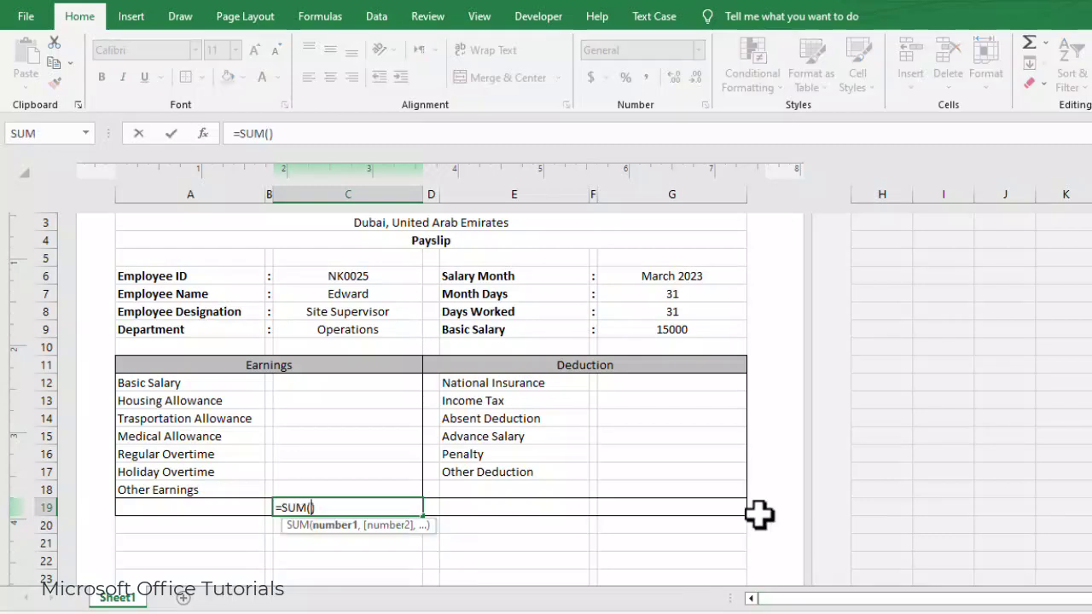
left_click_drag(350, 384, 350, 486)
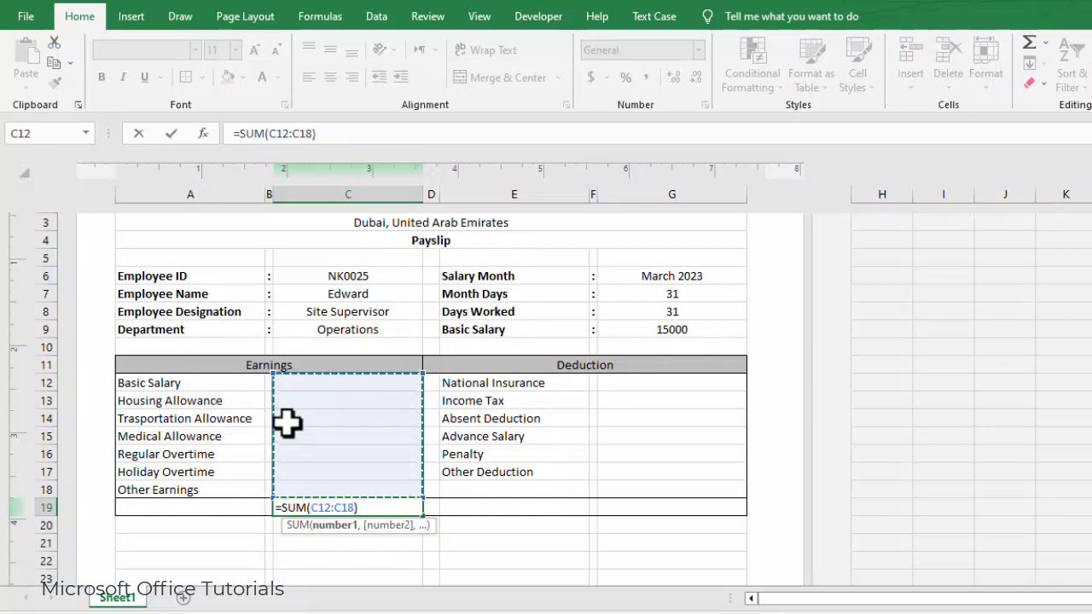
key("Return")
Step: Total the deductions in cell G19 with =SUM(G12:G18)
left_click(702, 507)
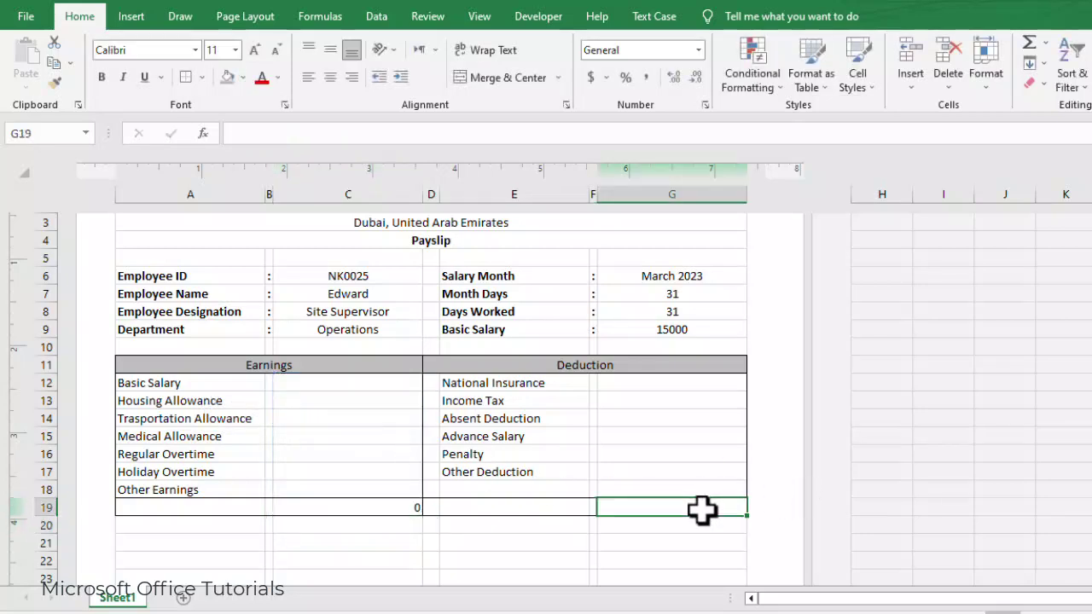
key("alt+equal")
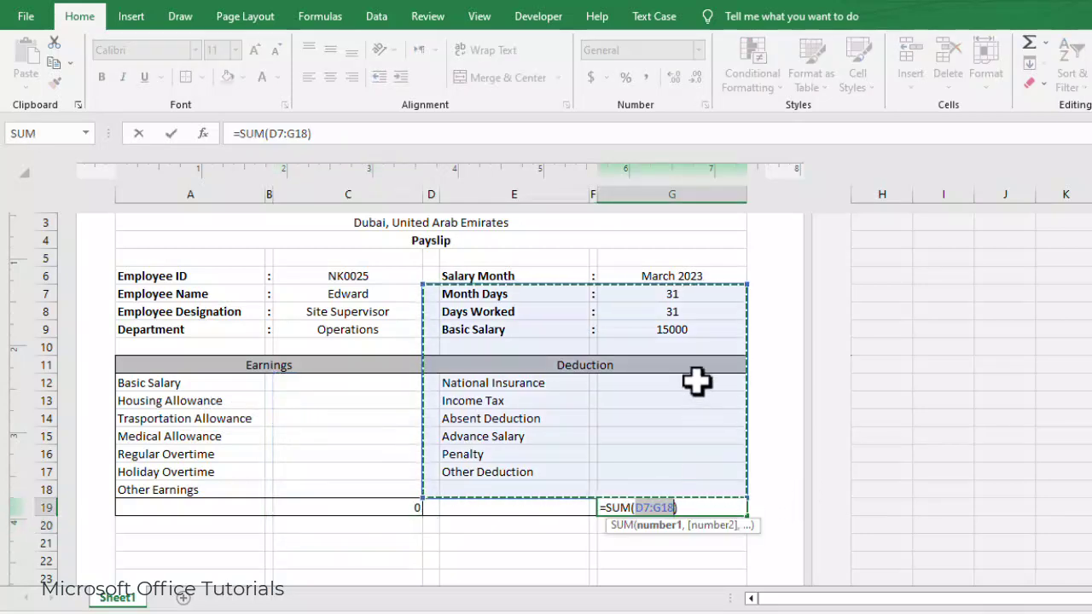
left_click_drag(697, 380, 699, 483)
key("Return")
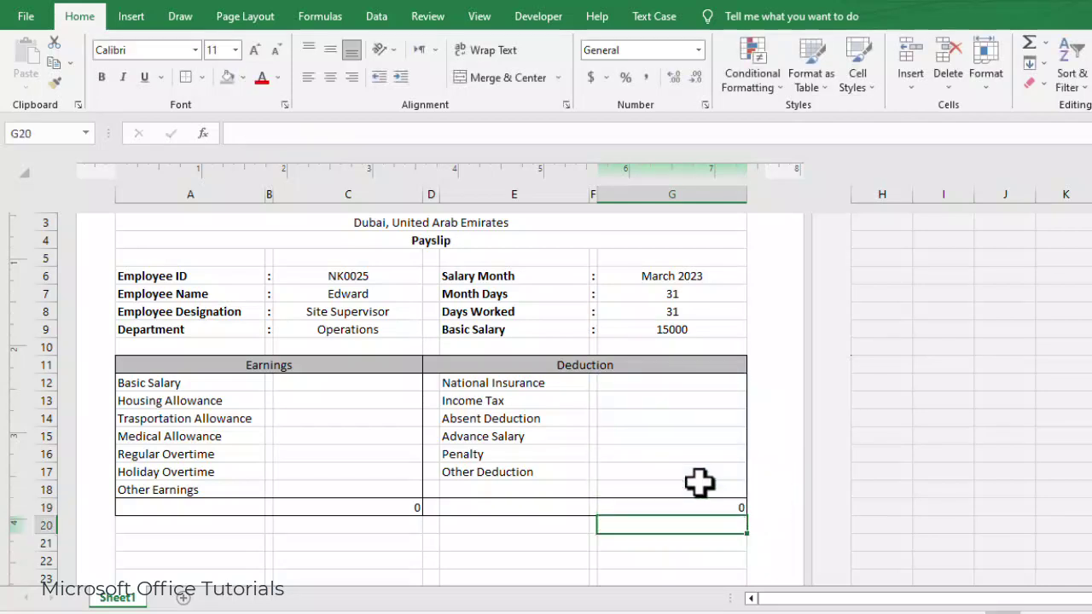
Step: Link the Basic Salary earning in C12 to the salary in the details section with =G9
left_click(349, 389)
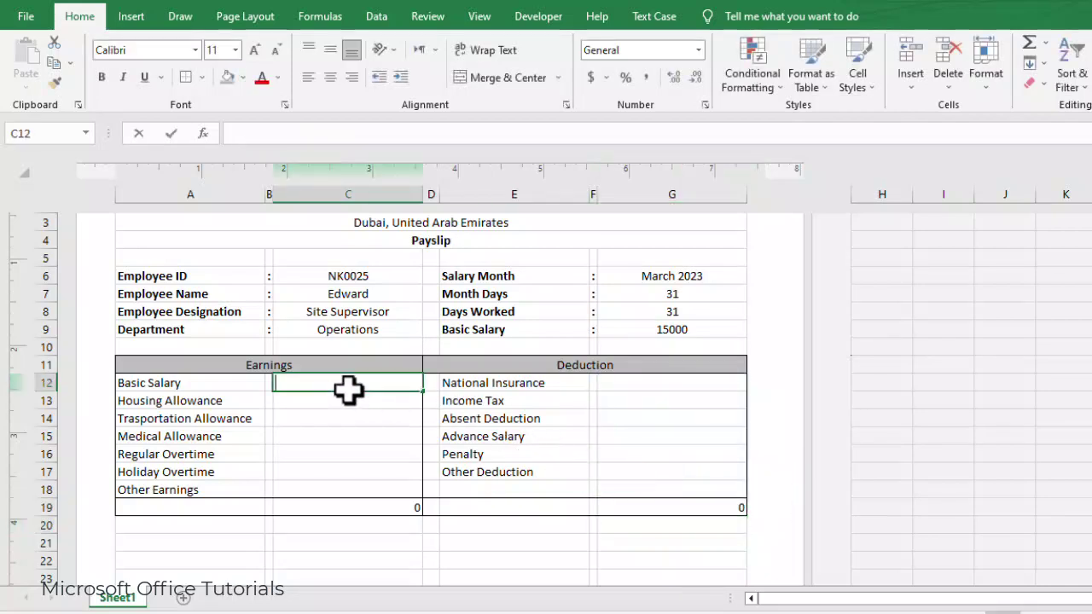
type("=")
left_click(695, 330)
key("Return")
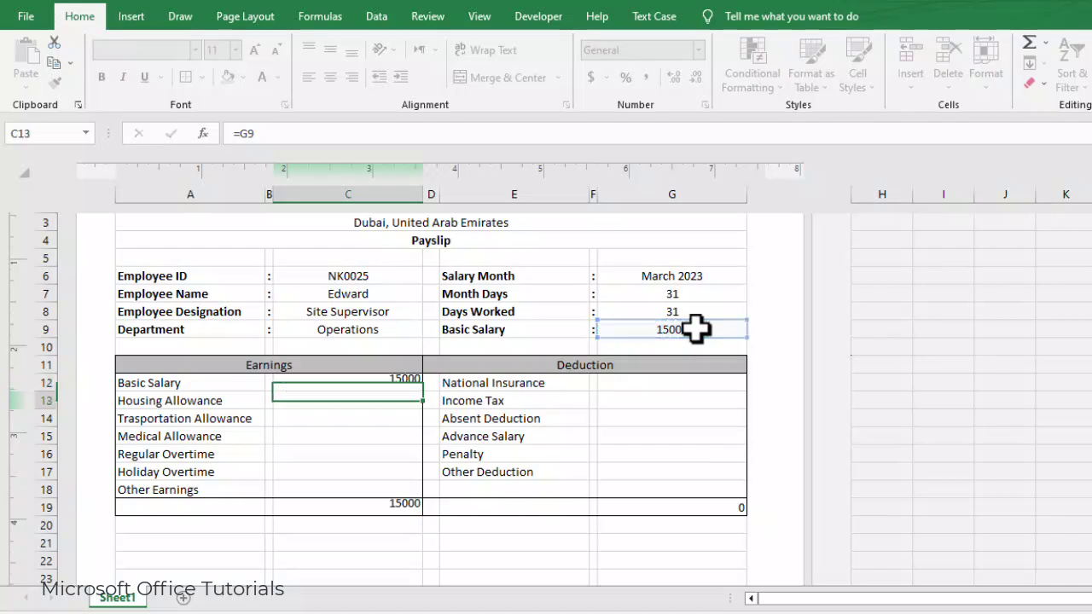
Step: Calculate the Housing Allowance in C13 as 20% of the basic salary with =C12*20%
type("=")
key("Up")
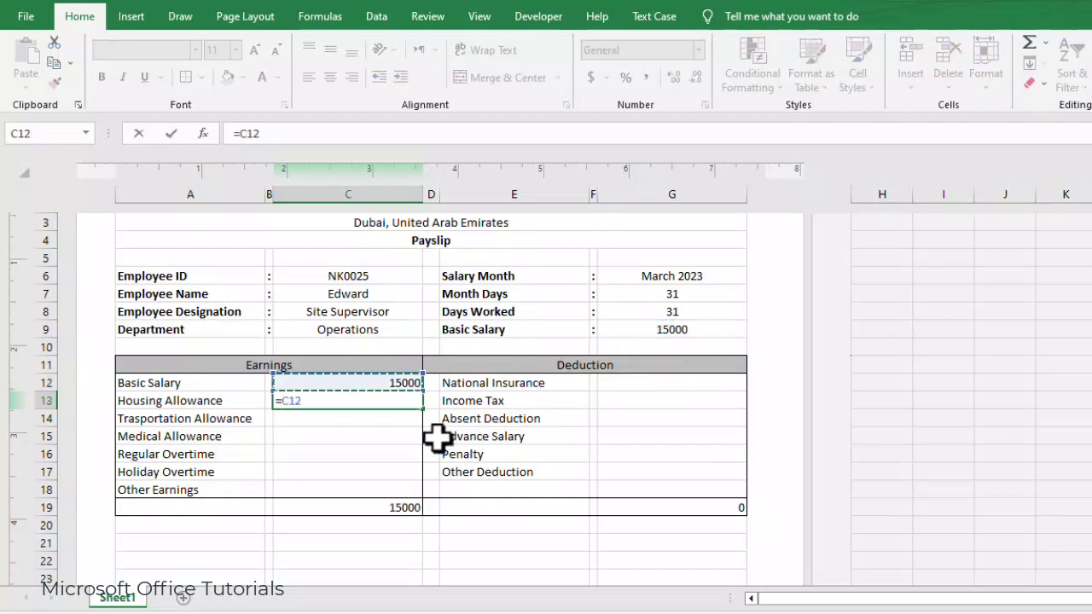
type("*20")
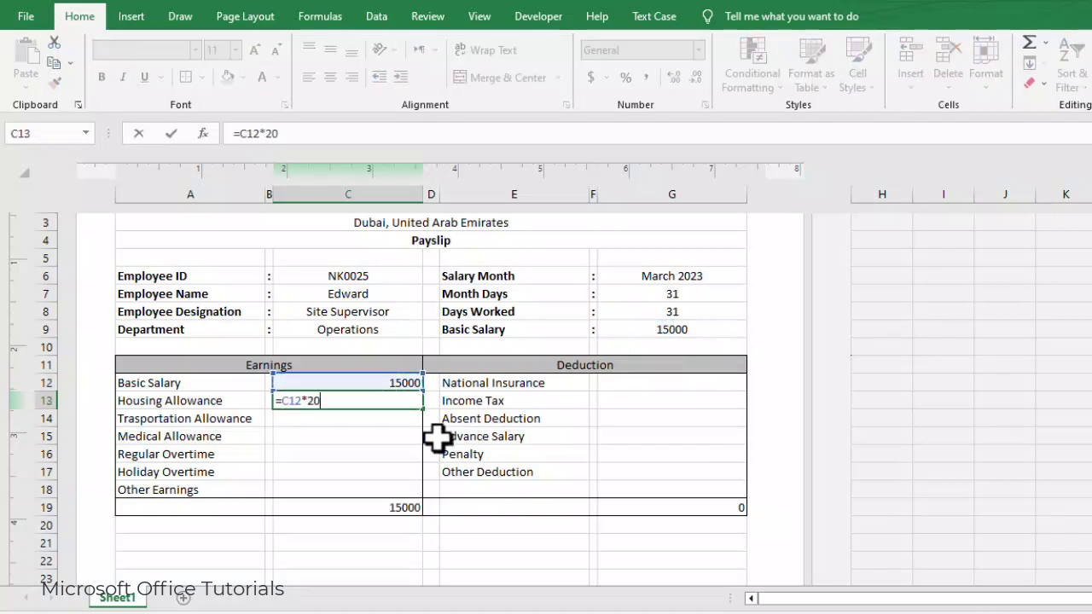
type("%")
key("Return")
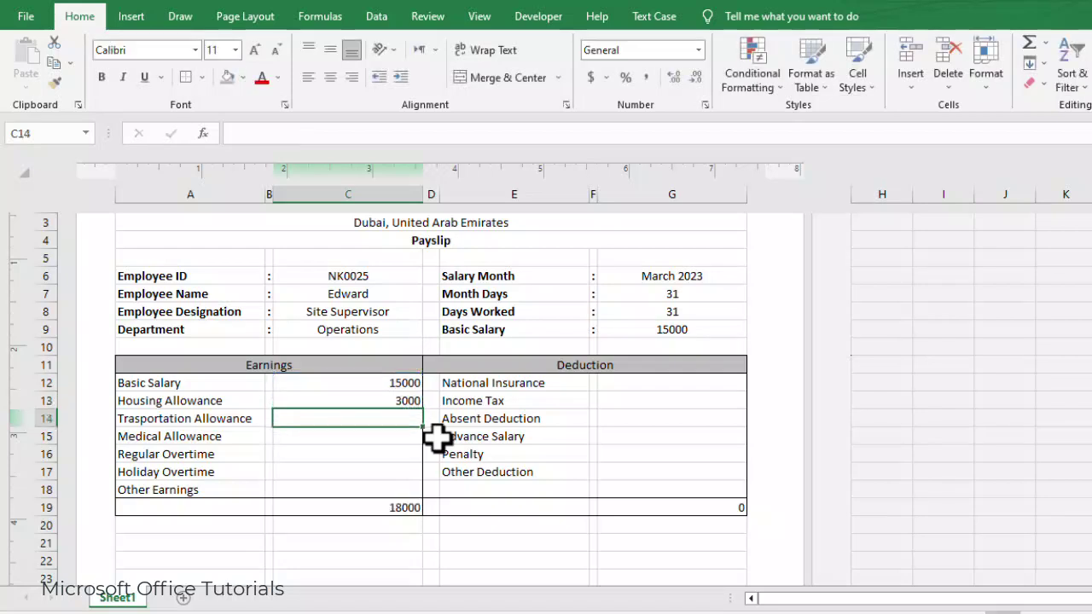
Step: Calculate the Transportation Allowance in C14 as 10% of the basic salary with =C12*10%
type("=")
key("Up")
key("Up")
type("*")
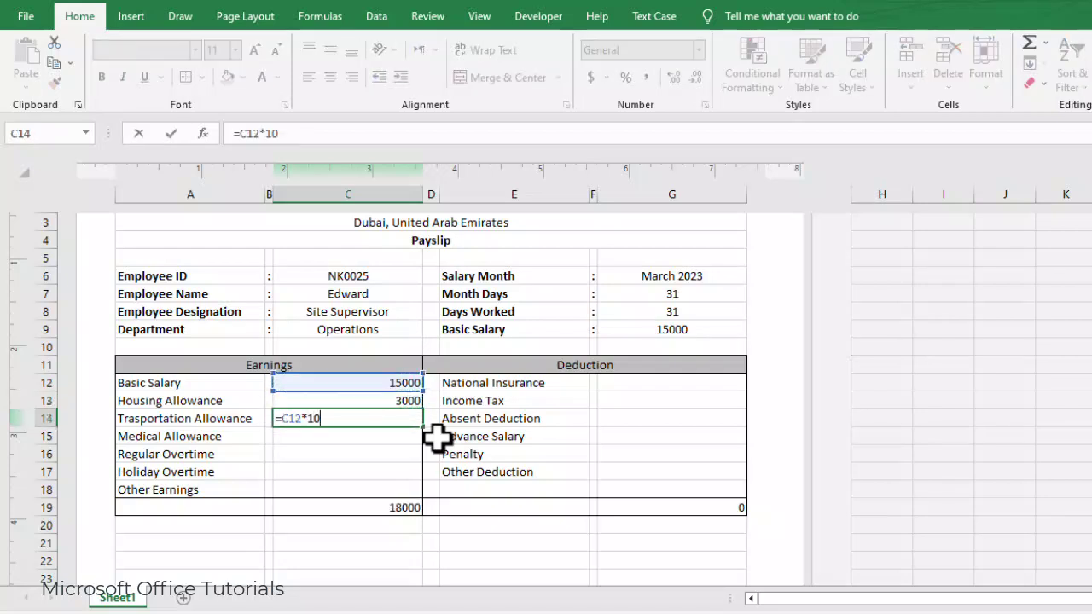
key("Return")
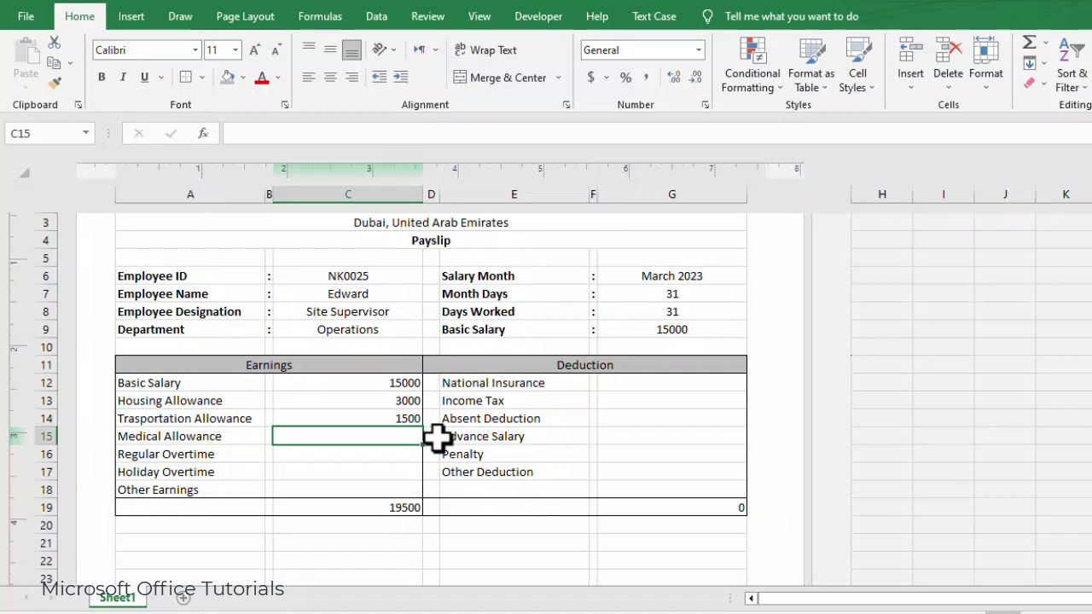
Step: Calculate the Medical Allowance in C15 as 2.5% of the basic salary with =C12*2.5%
type("=")
key("Up")
key("Up")
key("Up")
type("*2")
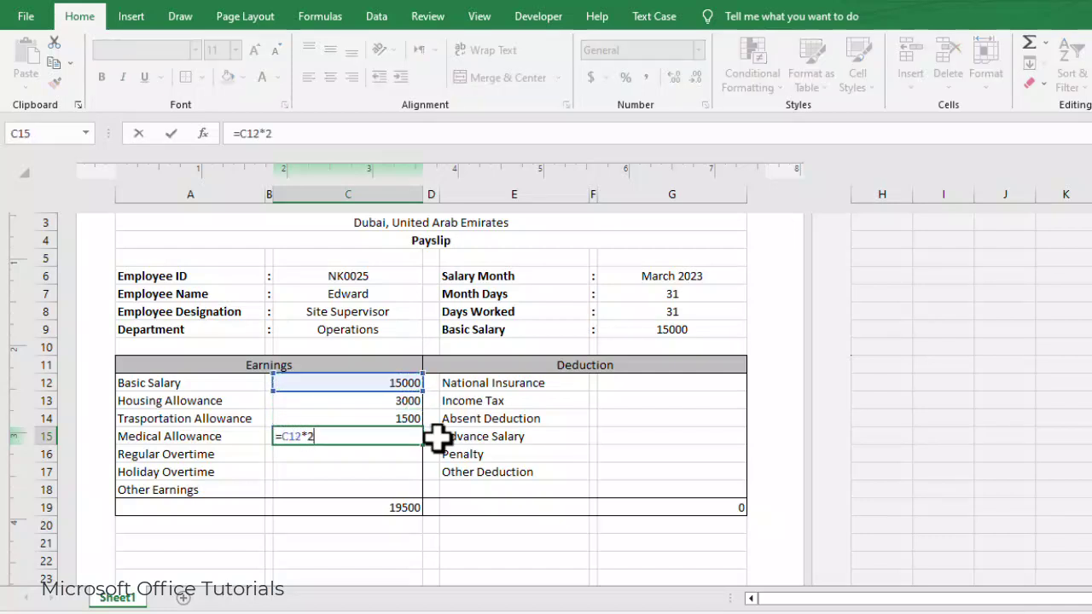
type(".5%")
key("Return")
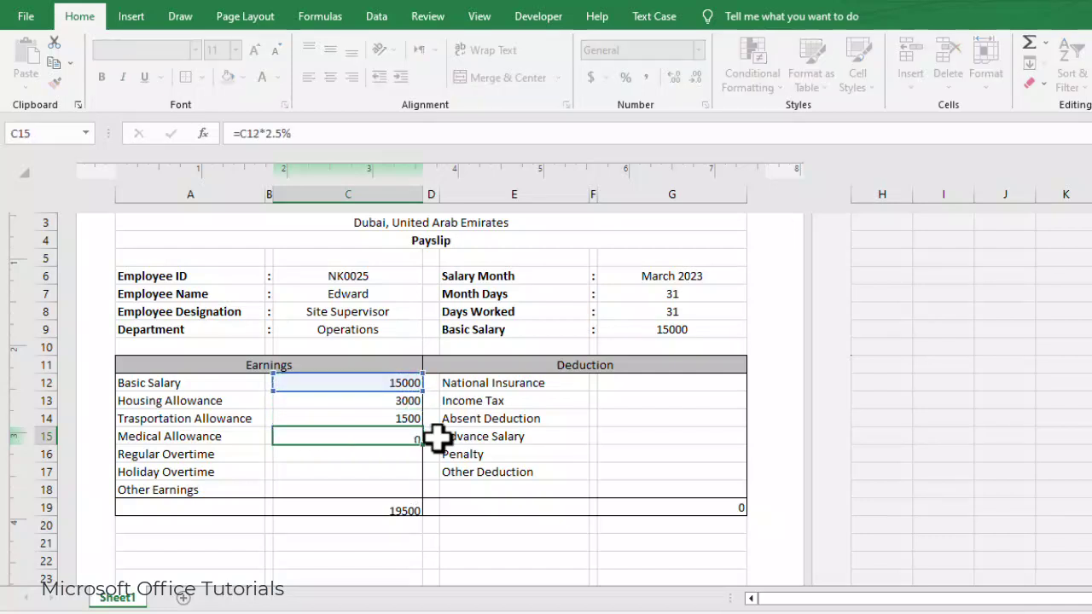
Step: Enter 0 for Regular Overtime, Holiday Overtime and Other Earnings in C16:C18
type("0")
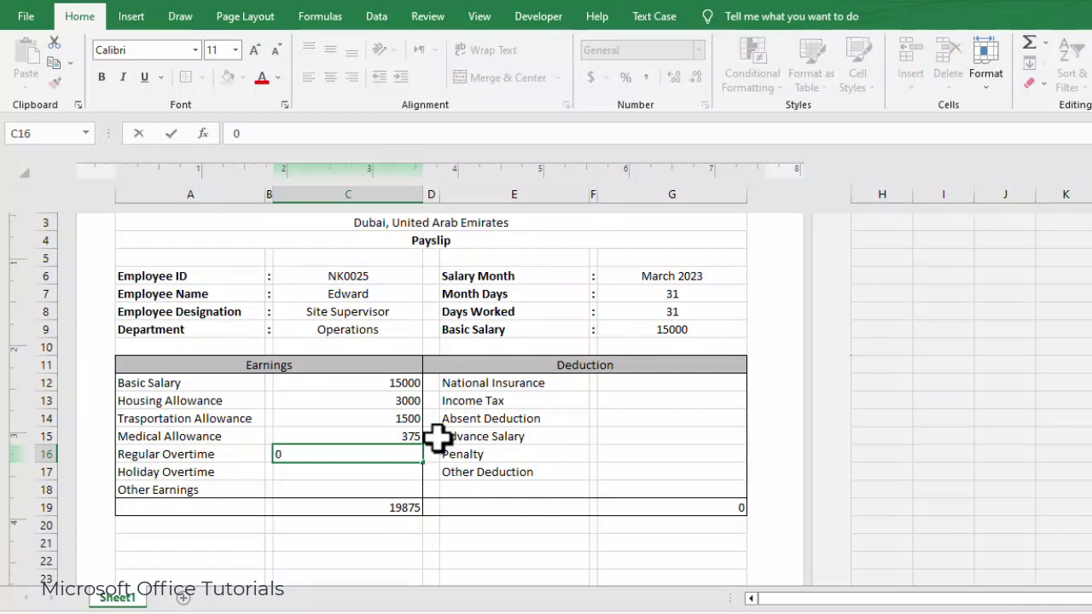
key("Return")
type("0")
key("Return")
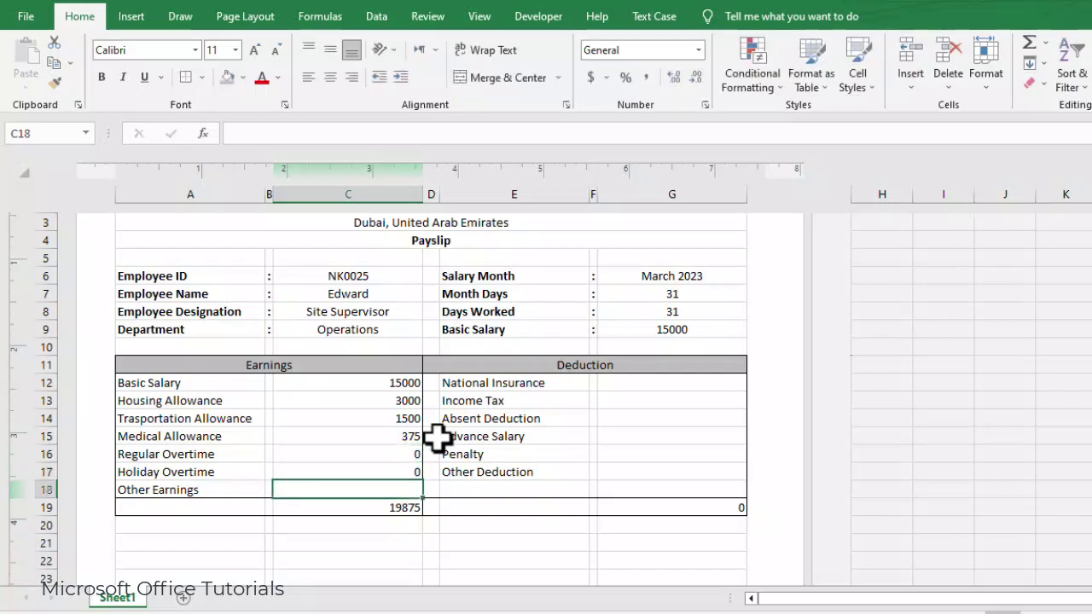
type("0")
key("Return")
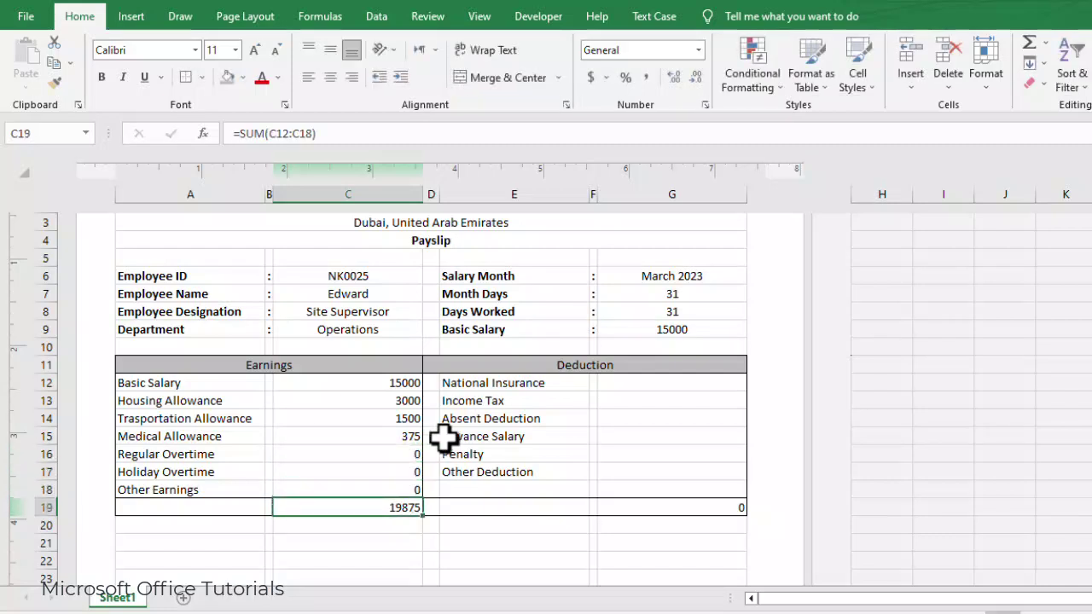
Step: Calculate the National Insurance deduction in G12 as 1% of the basic salary with =C12*1%
left_click(632, 384)
type("=")
key("Left")
key("Left")
key("Left")
key("Left")
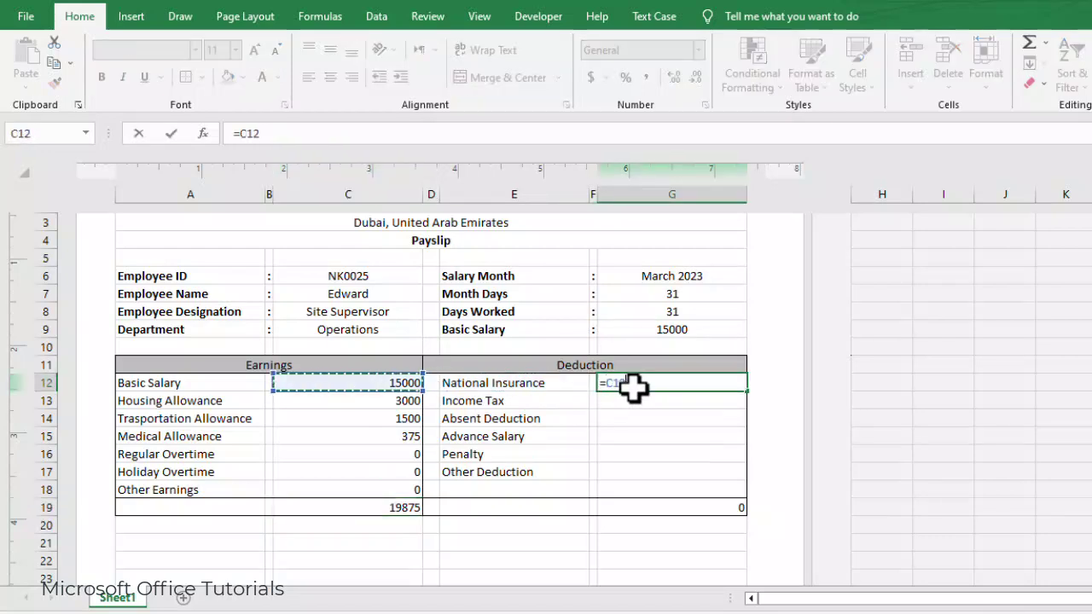
type("*")
key("Return")
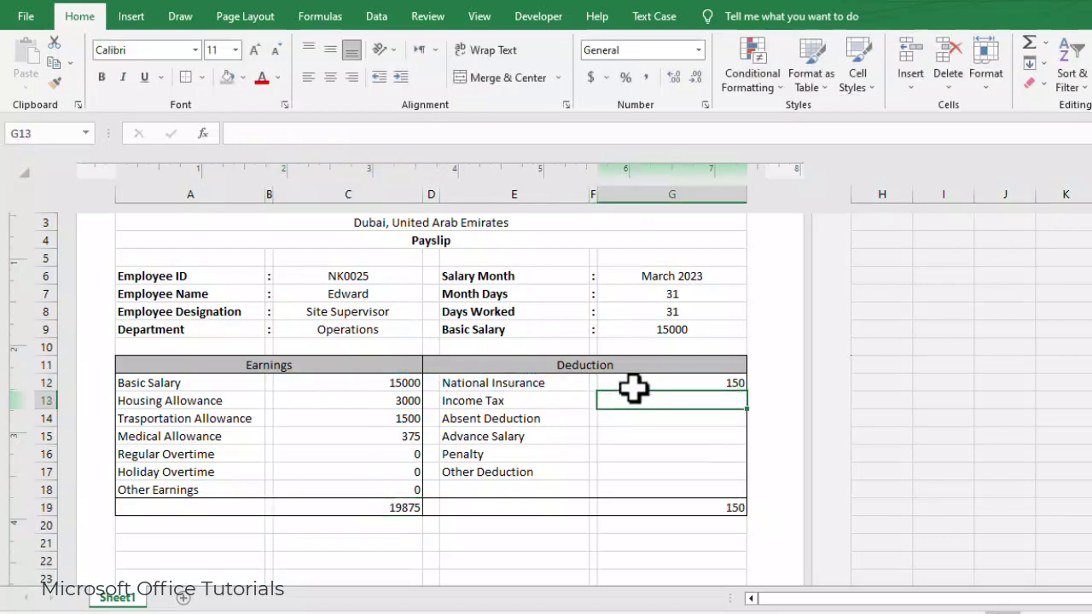
Step: Calculate the Income Tax deduction in G13 as 3% of the basic salary with =C12*3%
type("=")
key("Left")
key("Left")
key("Left")
key("Left")
key("Up")
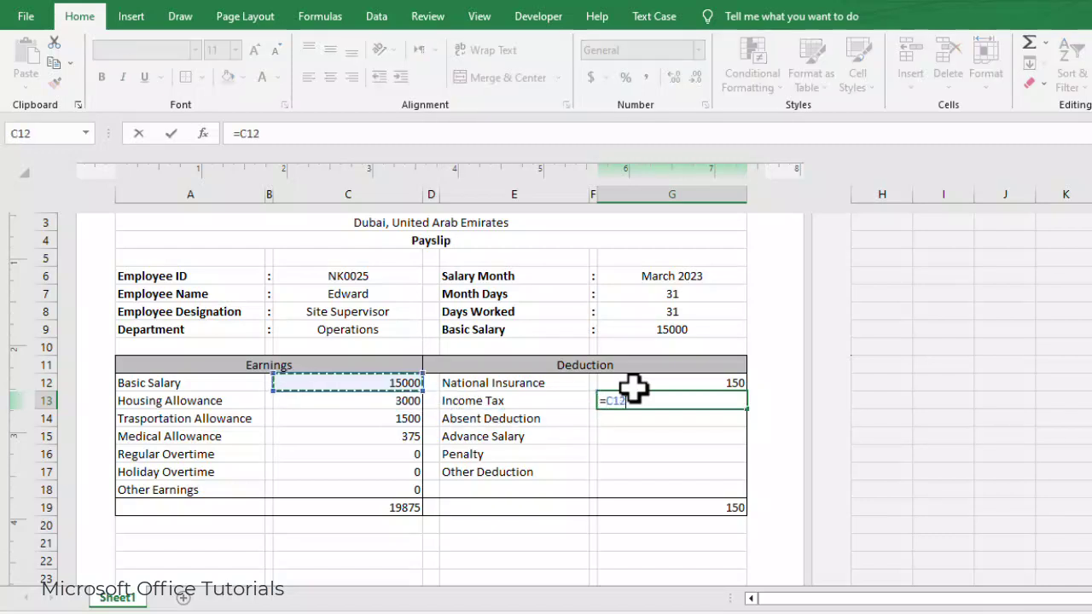
type("*3")
key("Return")
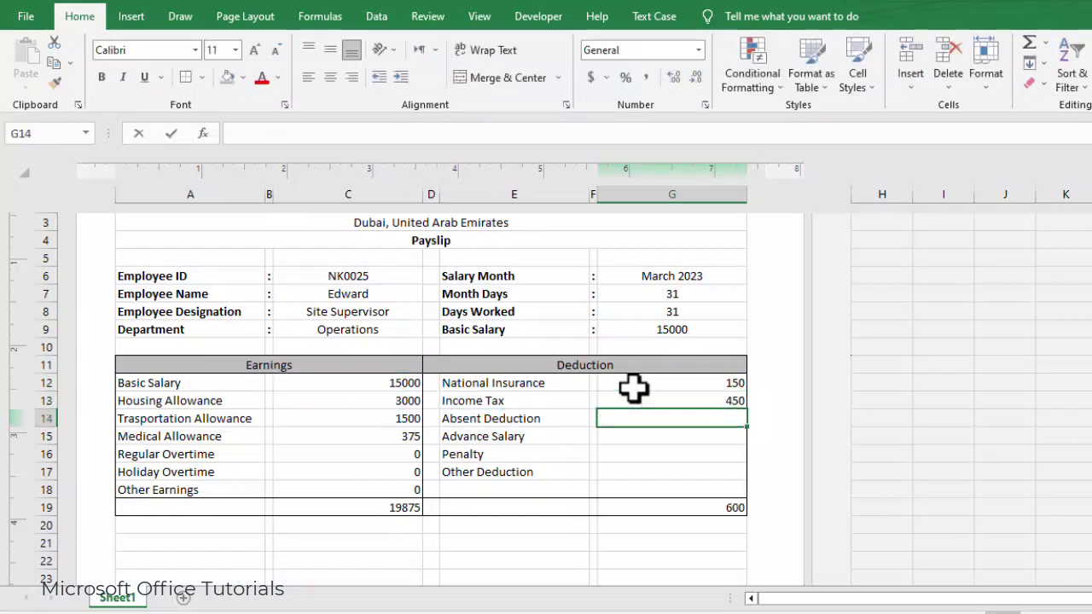
Step: Enter 0 for Absent Deduction, Advance Salary, Penalty and Other Deduction in G14:G17
type("0")
key("Return")
type("0")
key("Return")
type("0")
key("Return")
type("0")
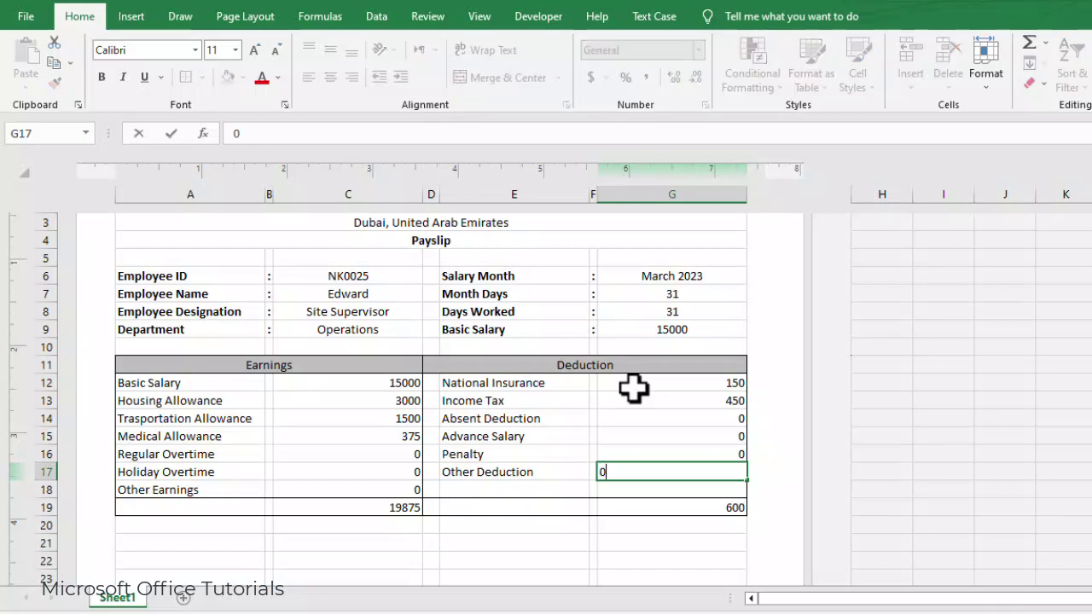
key("Return")
Step: Apply the comma number style to the earnings and deduction amounts and their totals in C12:C19 and G12:G19
left_click_drag(401, 386, 413, 508)
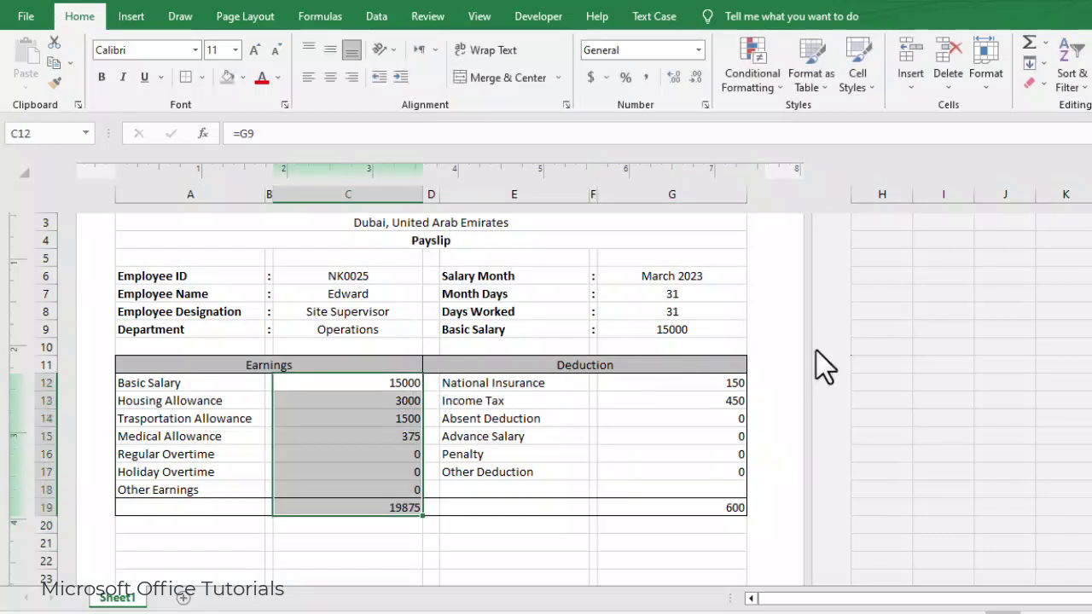
left_click_drag(725, 381, 726, 504)
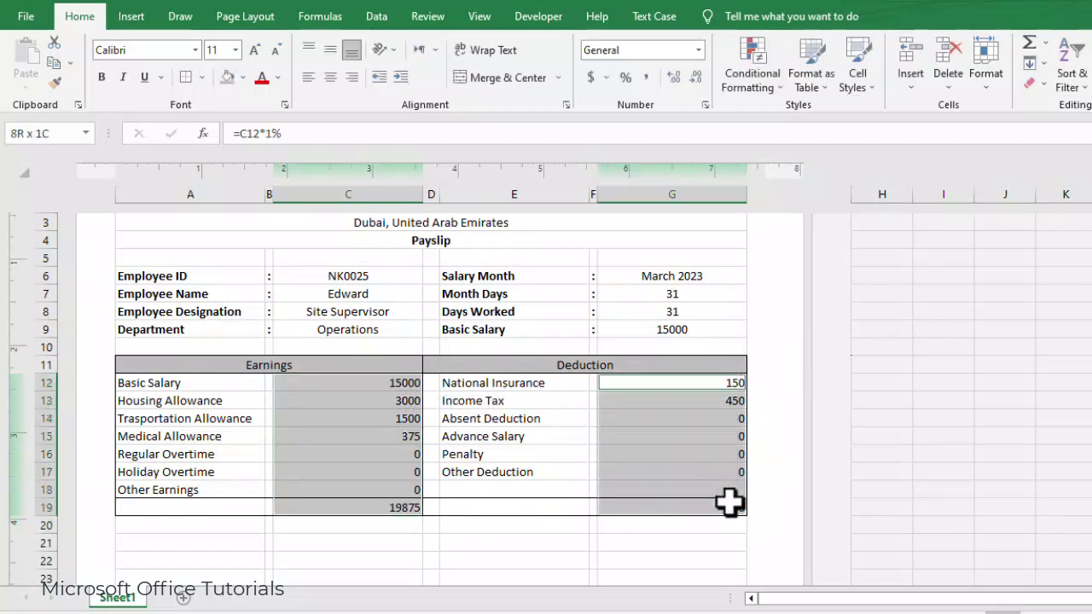
left_click(646, 77)
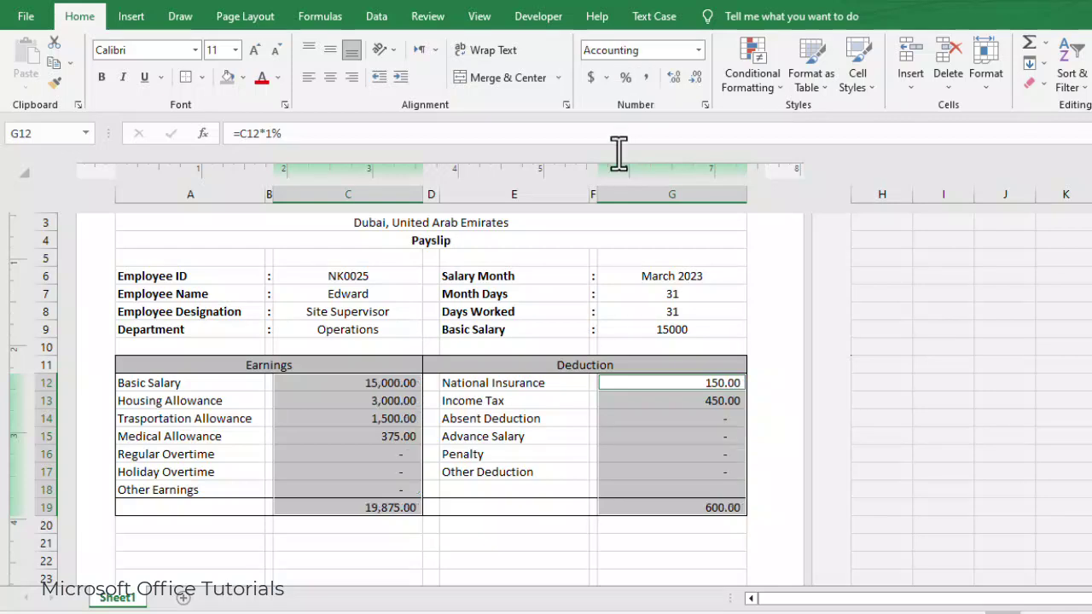
left_click(487, 455)
left_click(359, 510)
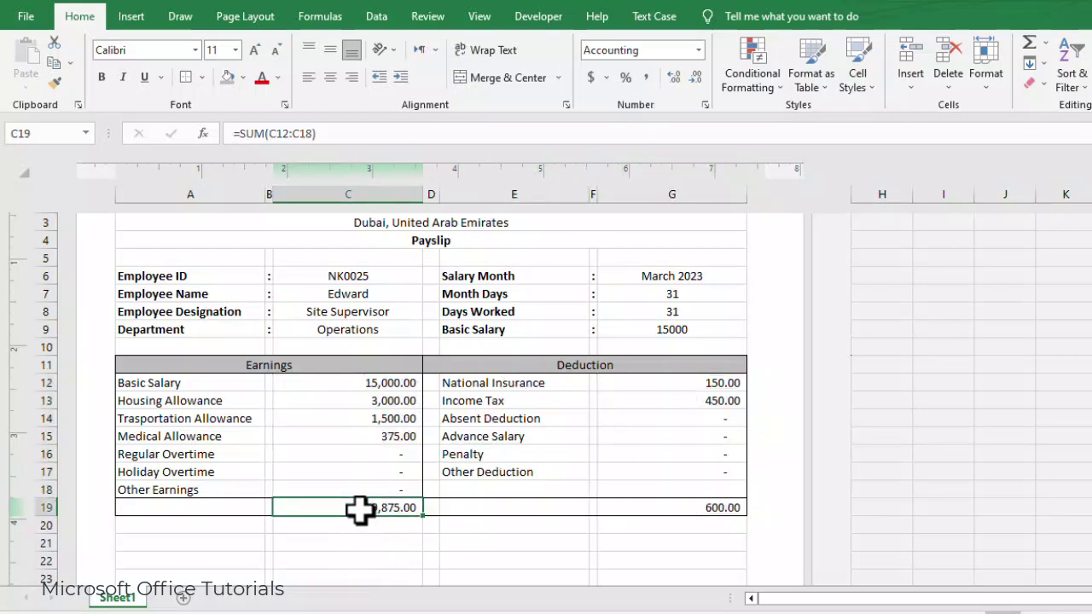
Step: Label the totals row with Total Earnings in A19 and Total Deductions in E19
left_click(724, 505)
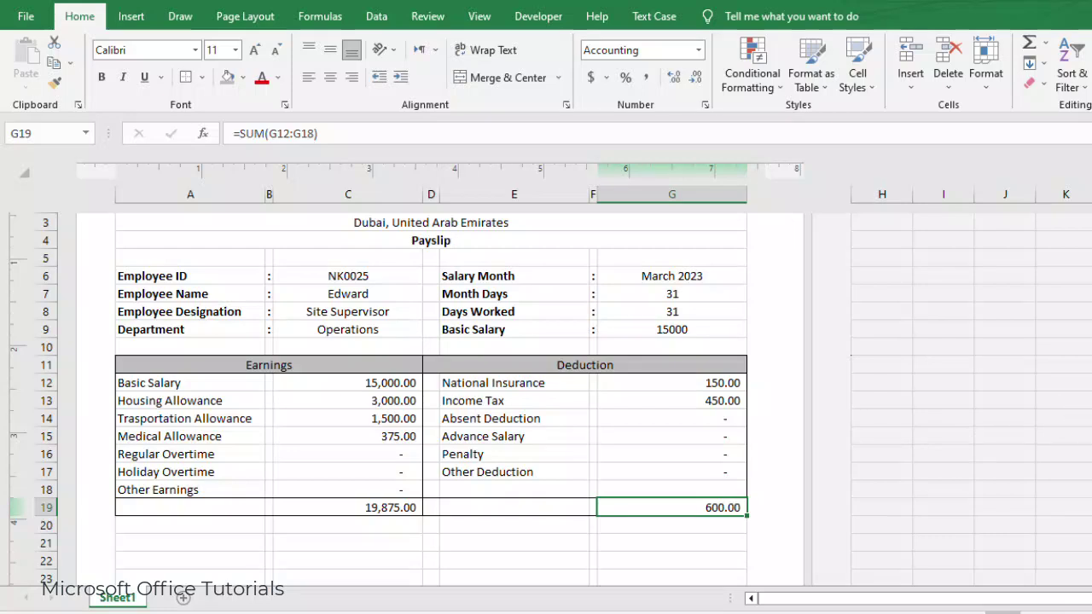
scroll(380, 400, "down", 2)
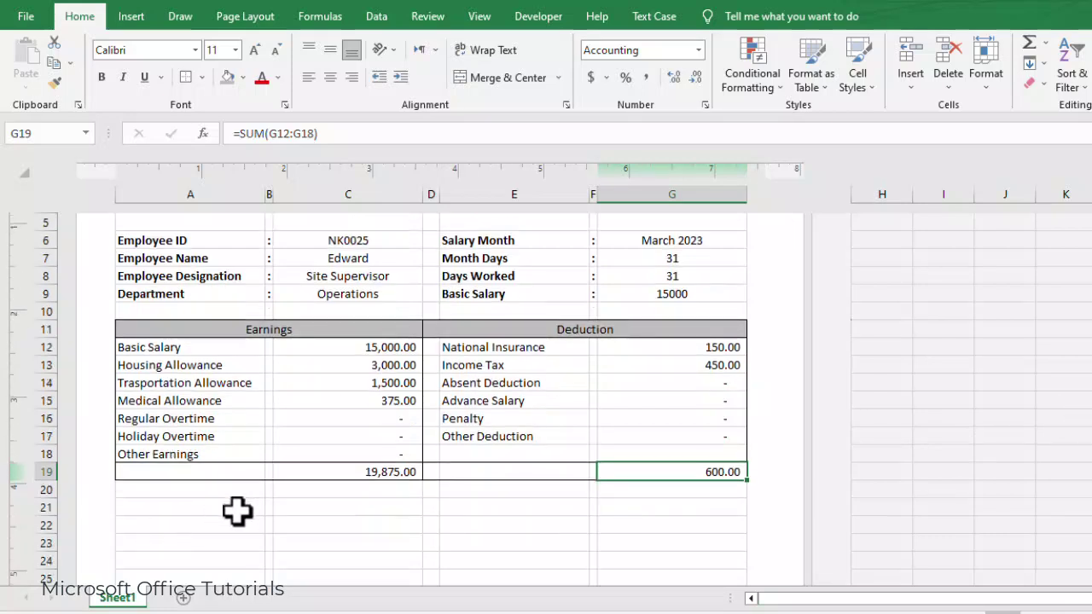
left_click(236, 509)
left_click(224, 472)
type("Tit")
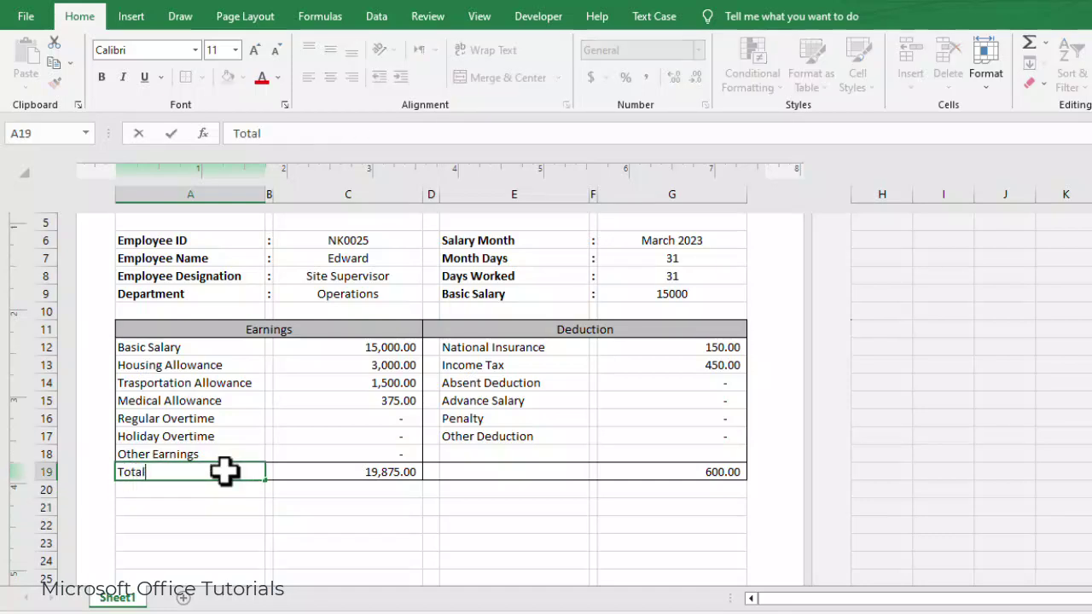
type("al Earnings")
key("Tab")
key("Tab")
key("Tab")
key("Tab")
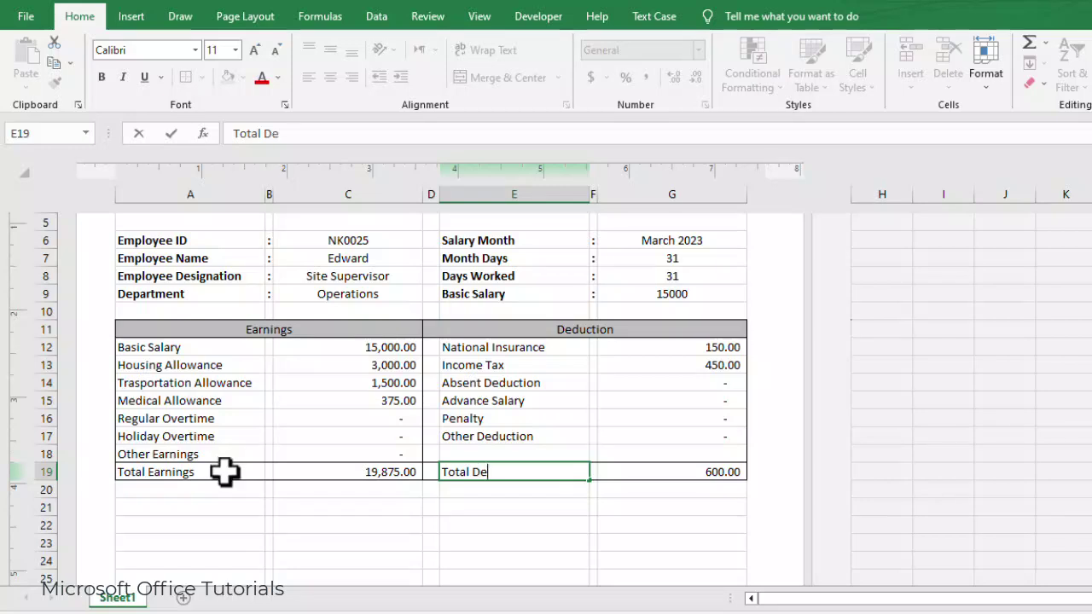
type("ductions")
key("Return")
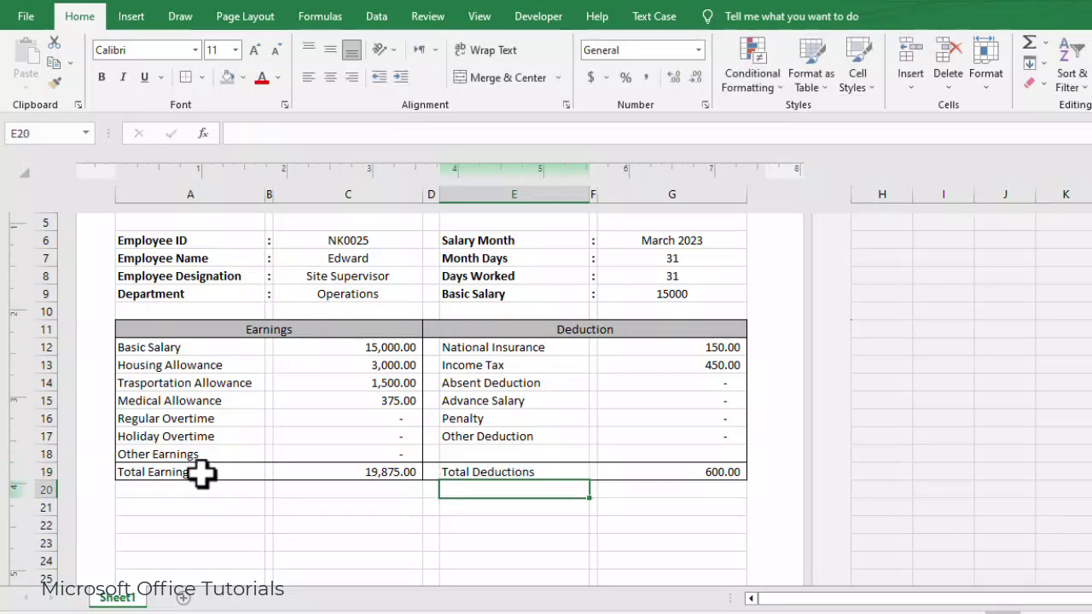
Step: Enter the label Net Payable in A22, below the earnings and deduction table
left_click(219, 530)
type("Net")
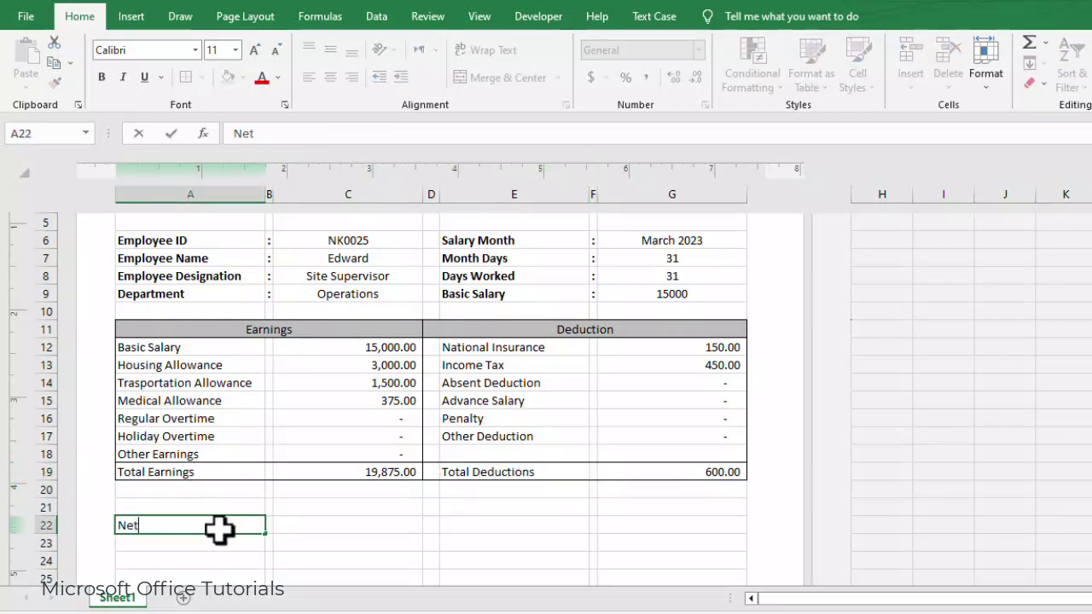
type(" Payable")
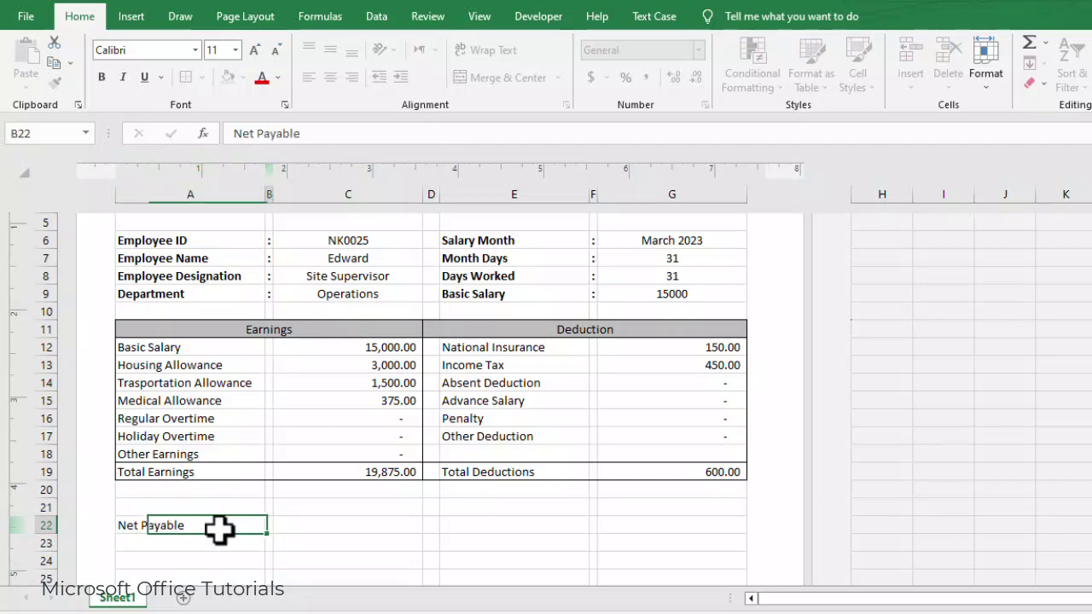
key("Tab")
Step: Calculate the net payable amount in C22 as total earnings minus total deductions with =C19-G19
double_click(318, 522)
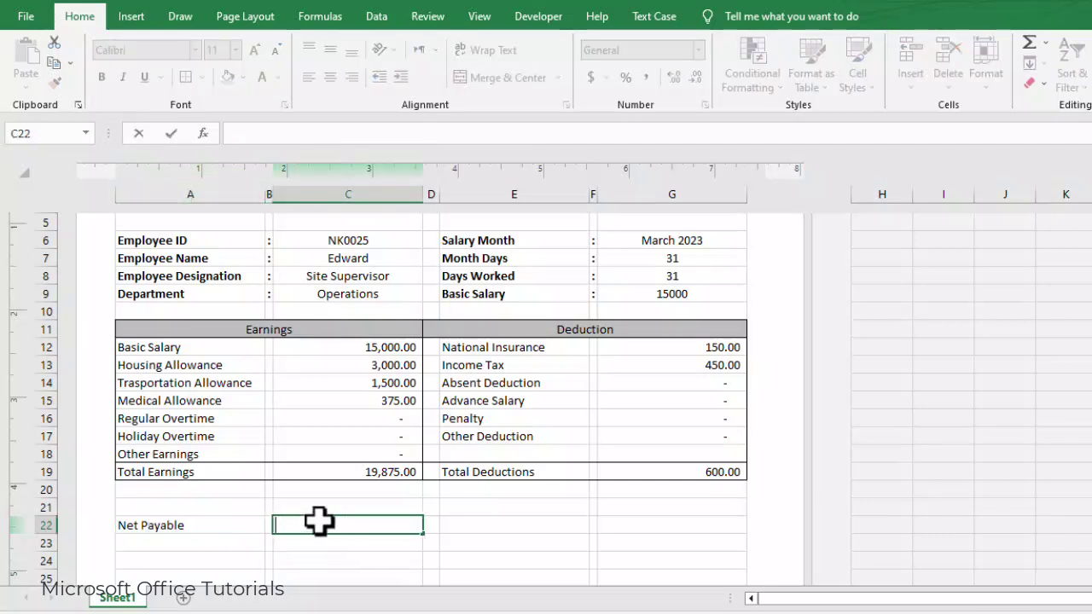
type("=")
key("Up")
key("Up")
key("Up")
type("-")
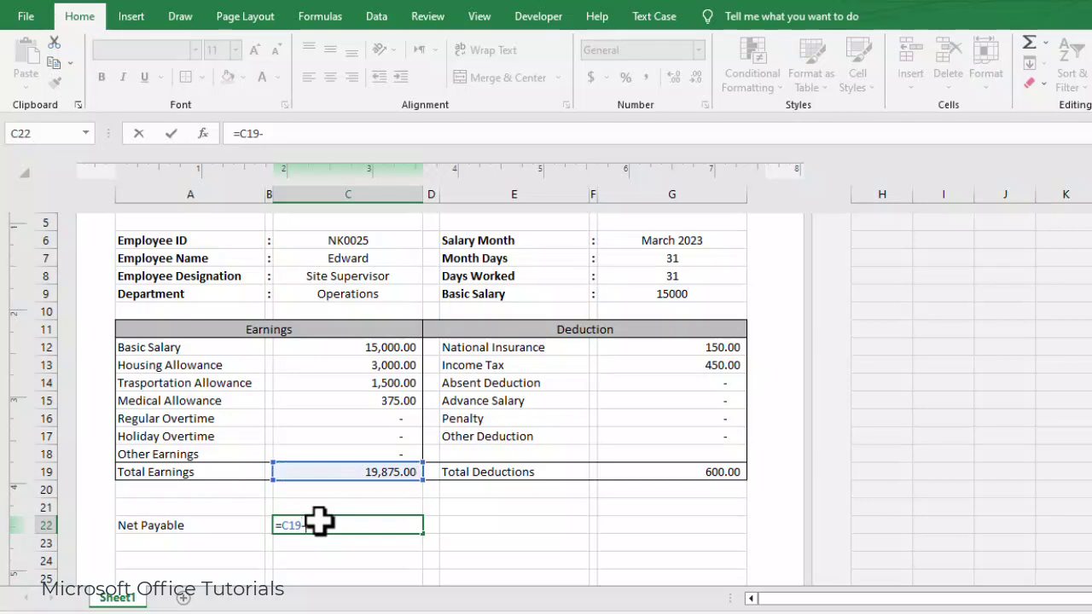
key("Right")
key("Right")
key("Right")
key("Up")
key("Up")
key("Up")
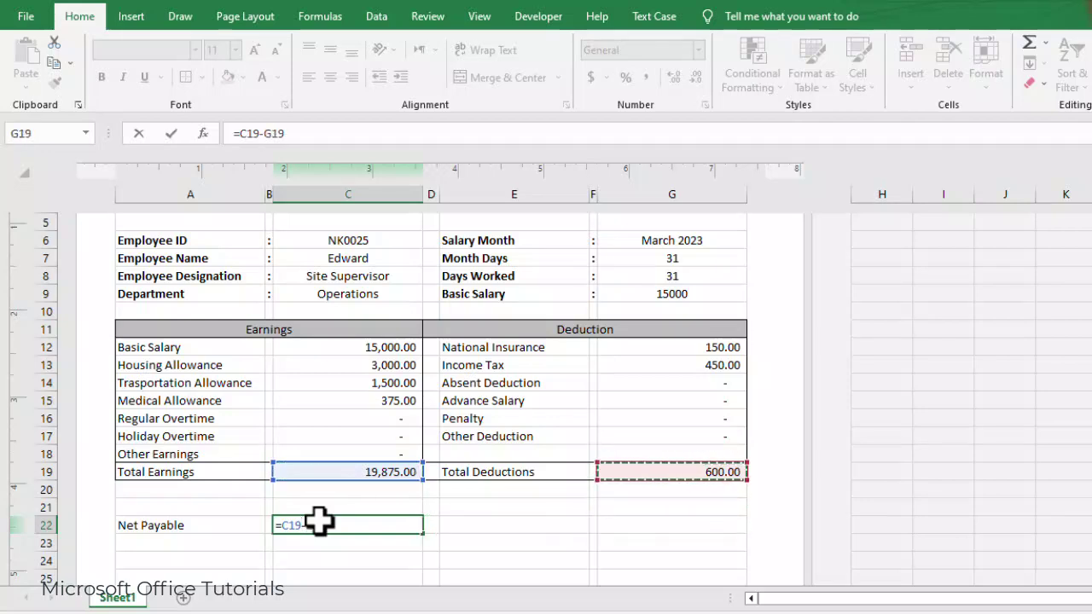
key("Return")
Step: Right-align the Net Payable label in A22 and make the label and its amount in A22:C22 bold
left_click(240, 523)
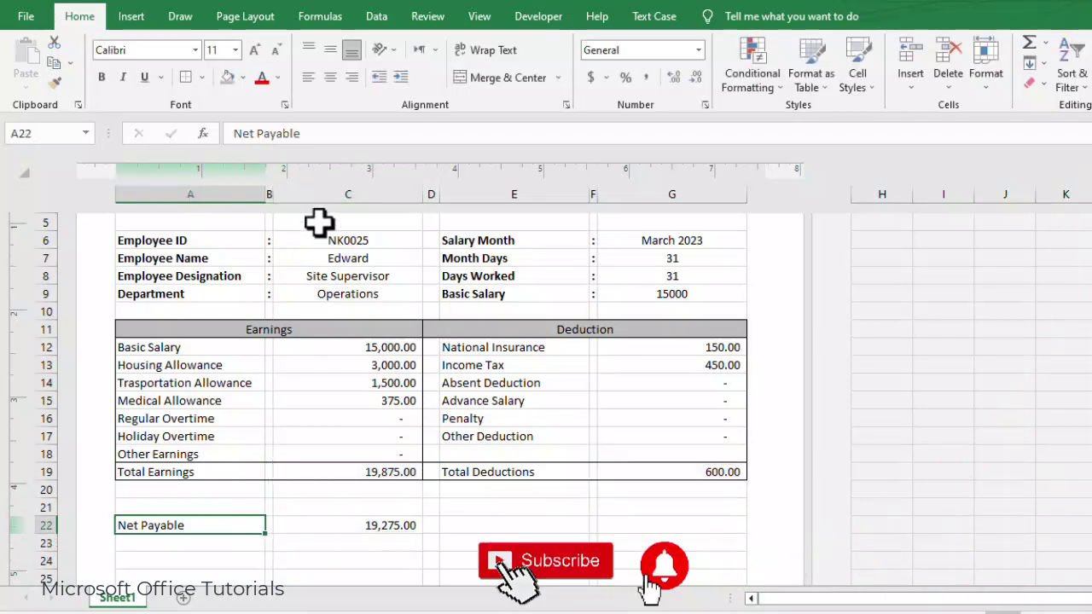
left_click(351, 77)
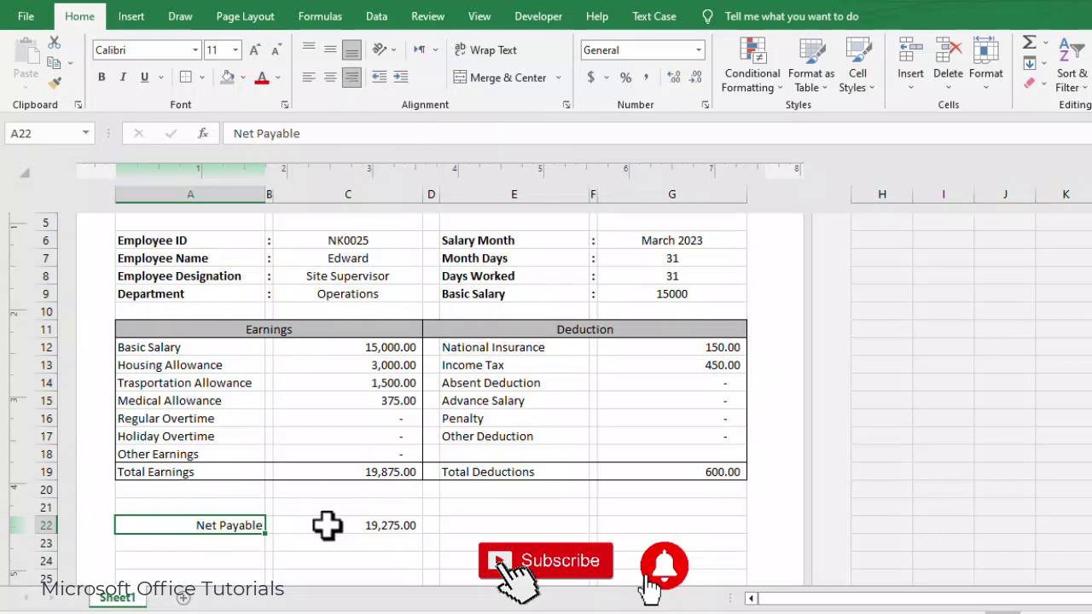
left_click(303, 525)
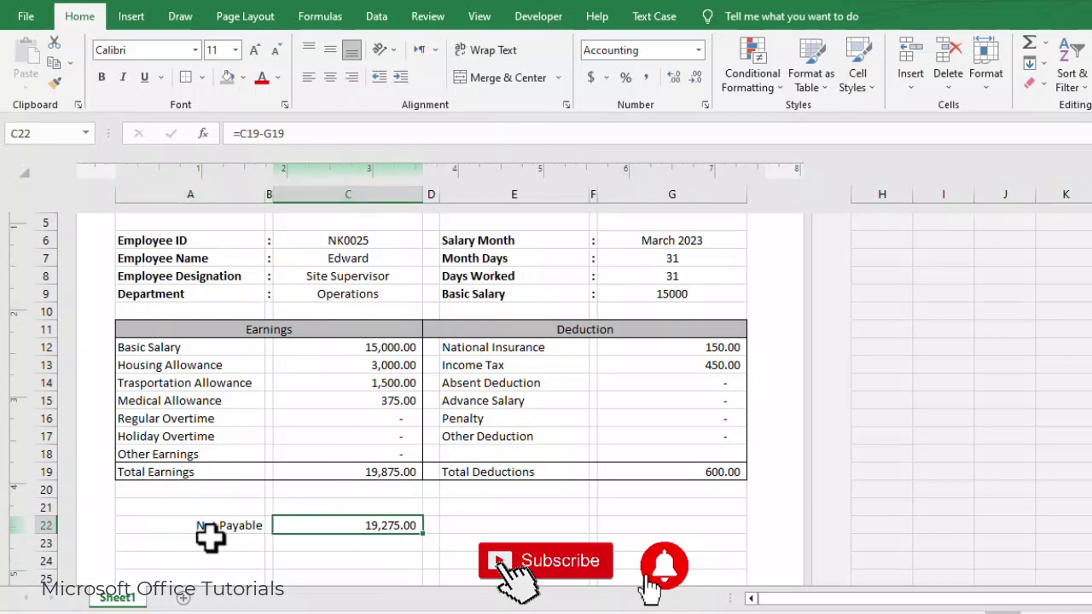
left_click_drag(210, 531, 385, 537)
key("ctrl+b")
scroll(427, 546, "down", 1)
left_click(464, 559)
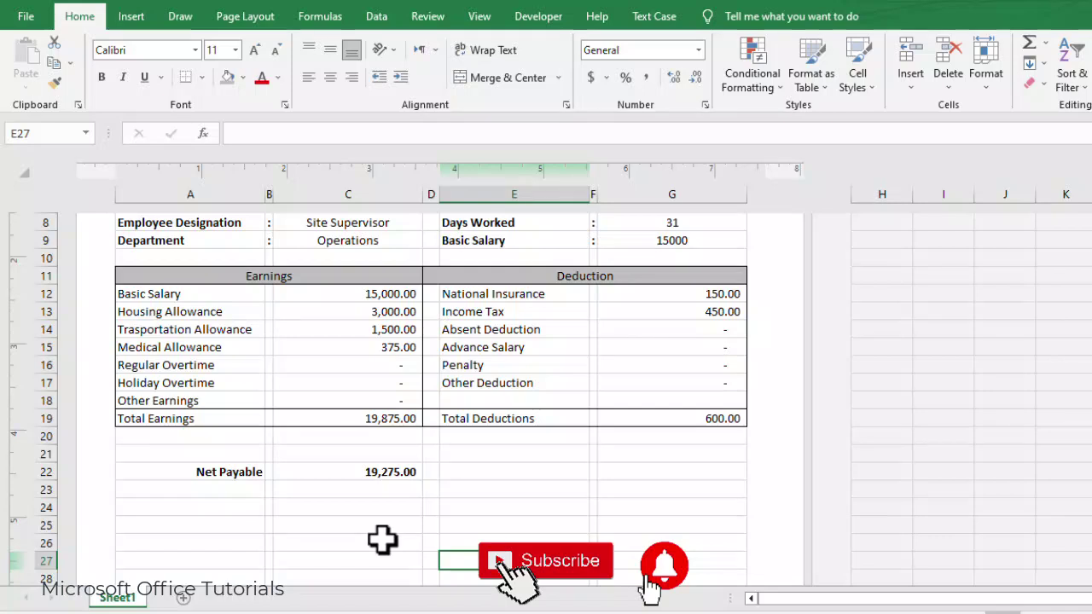
Step: Add a bottom border to C26 as a signature line
left_click(383, 543)
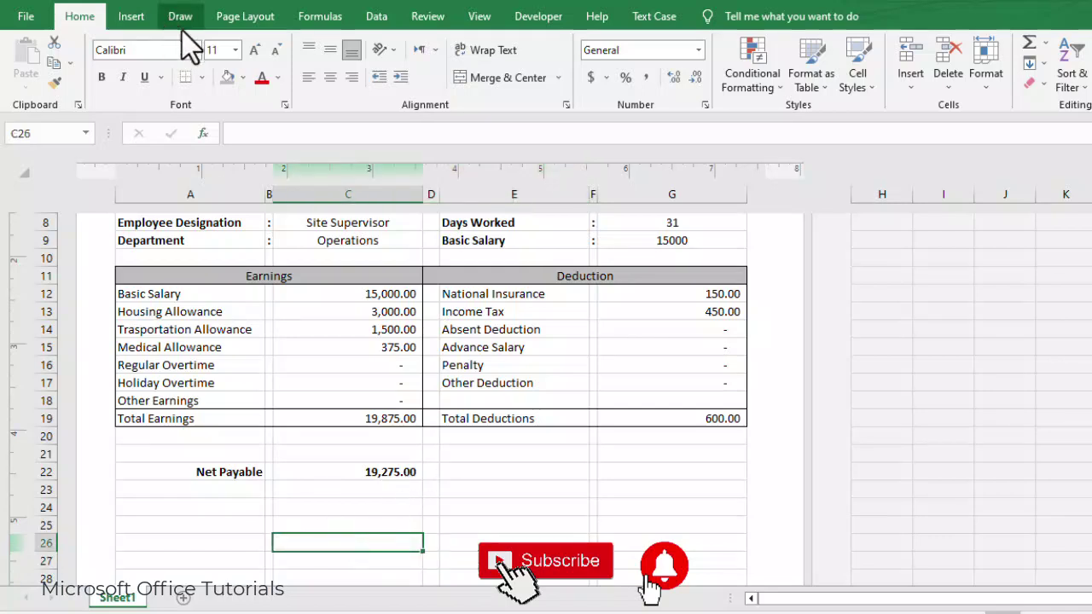
left_click(190, 77)
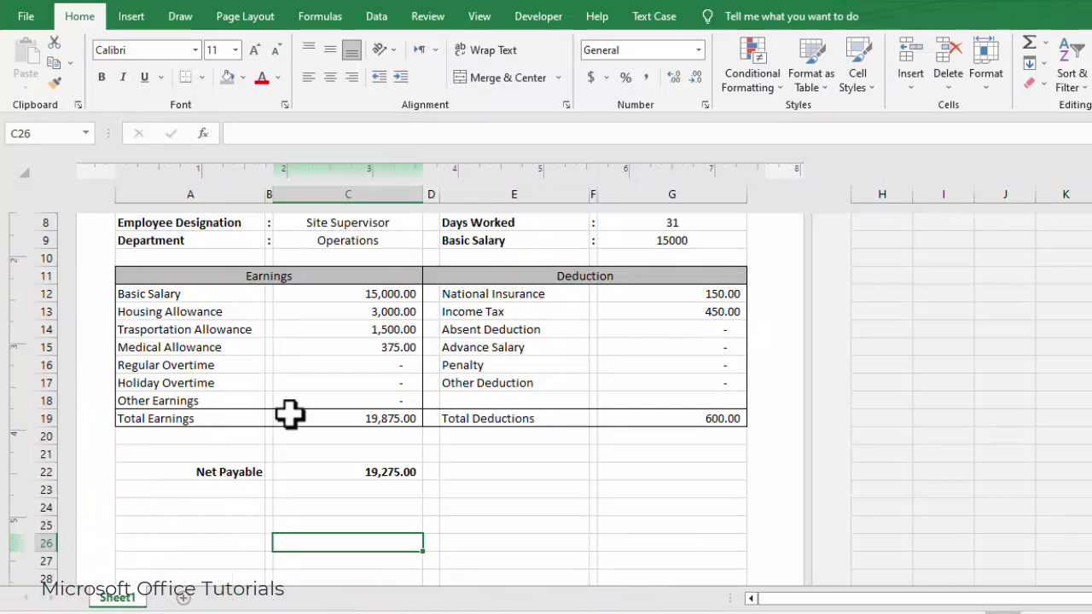
left_click(386, 574)
left_click(465, 578)
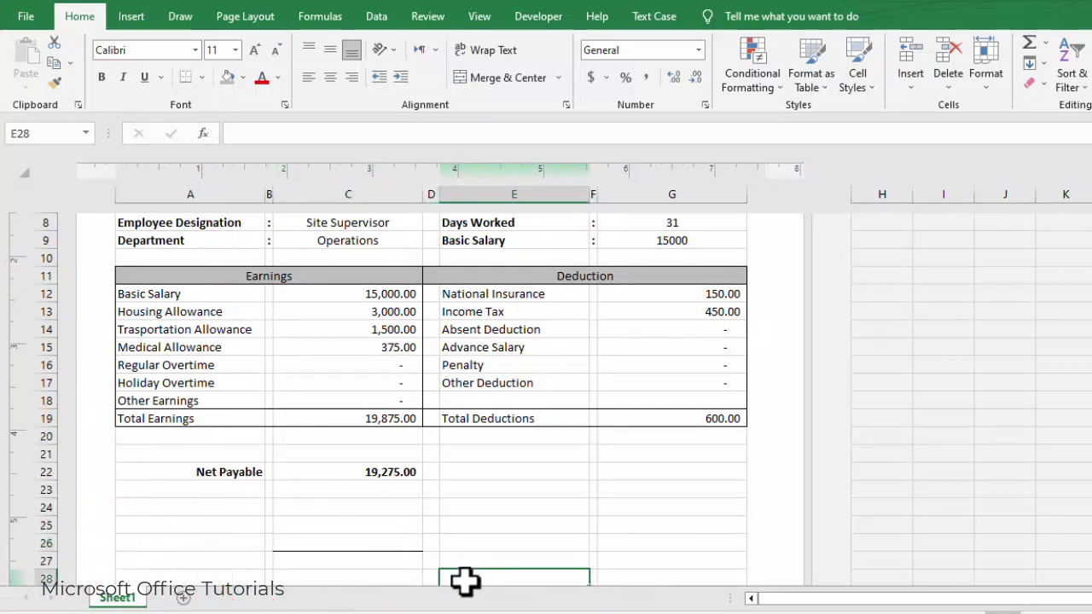
left_click(379, 538)
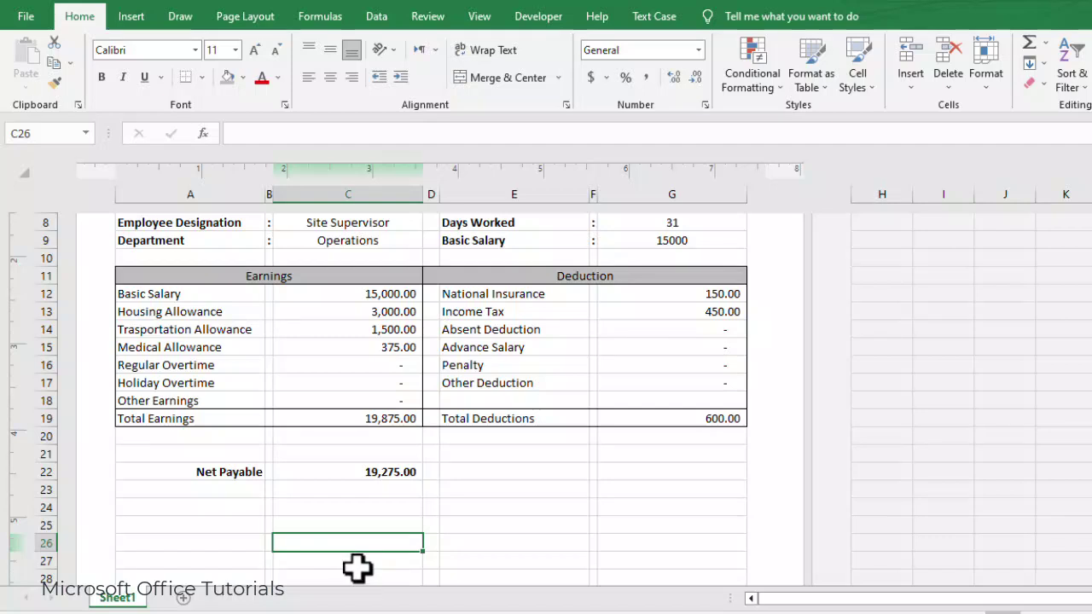
Step: Enter Employee Signature in C27 under the signature line and center it horizontally
left_click(356, 565)
type("Employee Signa")
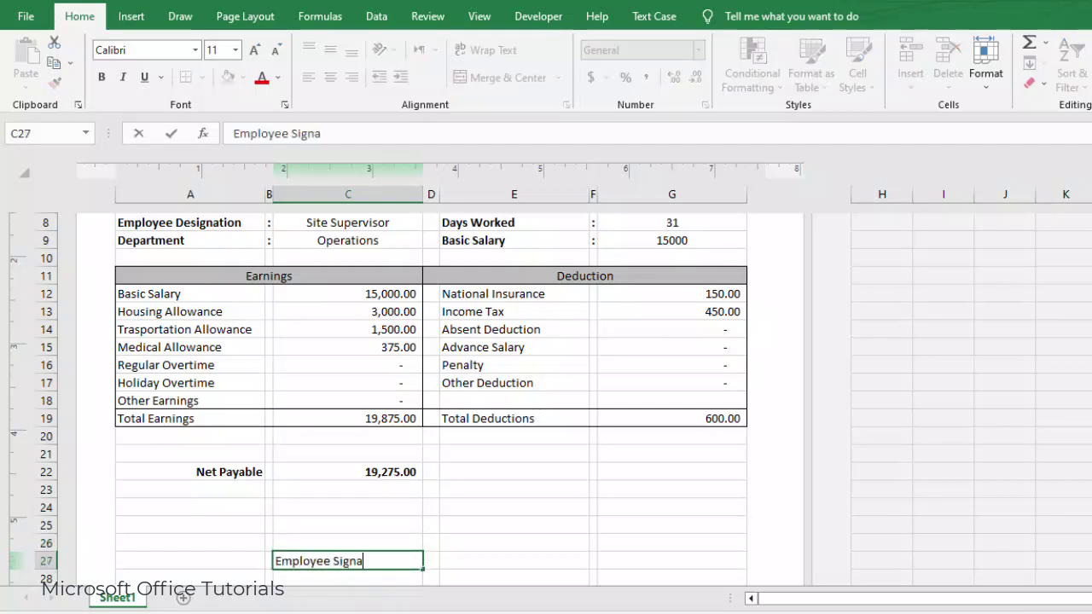
type("ture")
key("Return")
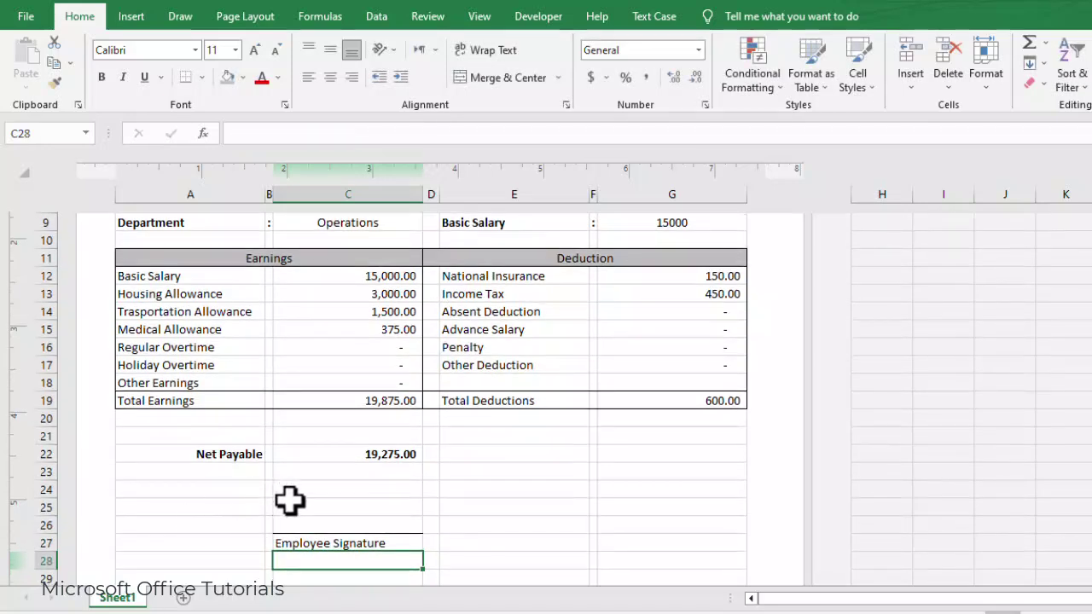
left_click(351, 542)
left_click(330, 77)
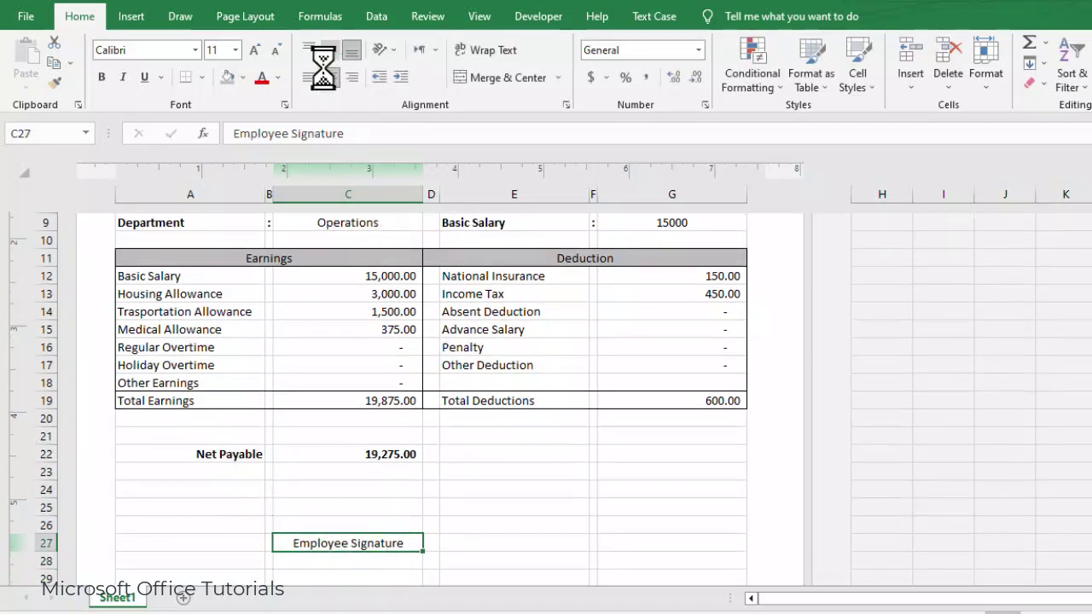
Step: Copy the employee signature block in C26:C27 to G26:G27
left_click_drag(345, 526, 346, 539)
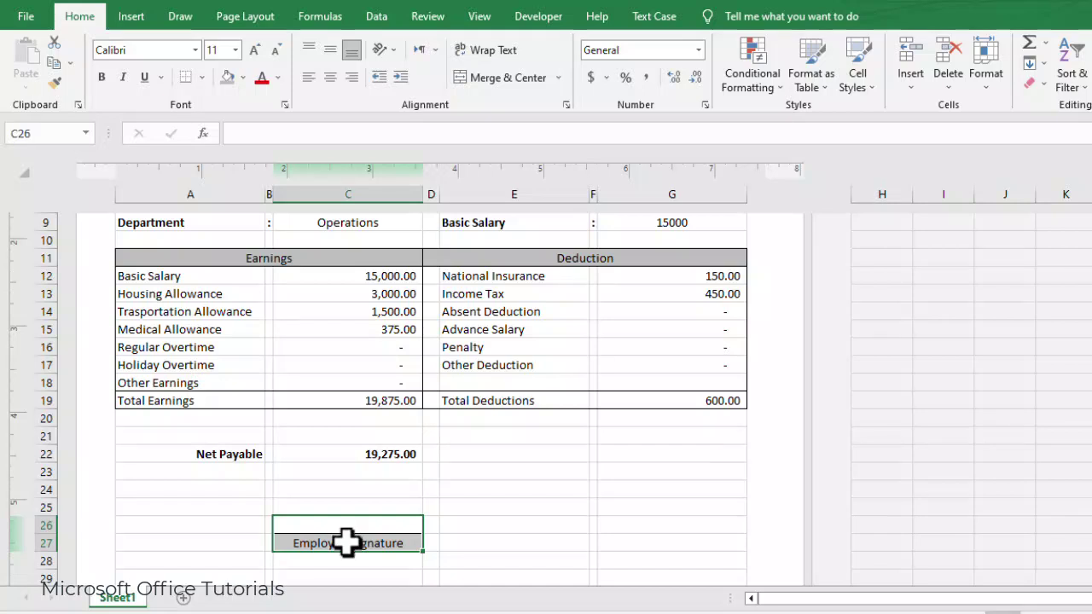
key("ctrl+c")
left_click(646, 519)
key("ctrl+v")
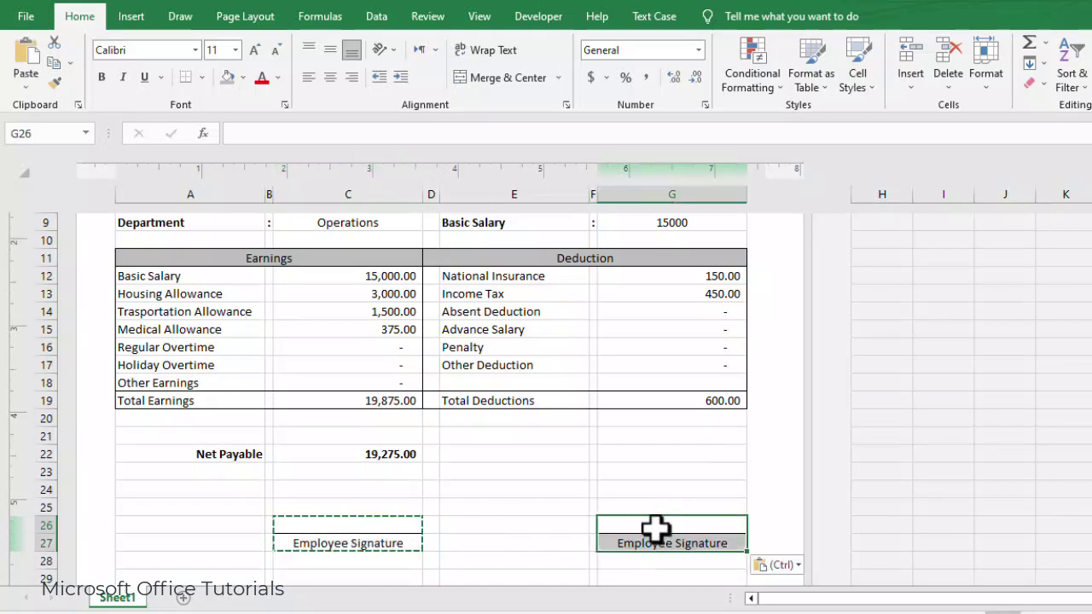
Step: Change the copied signature label in G27 to Finance Dep. Signature
left_click(663, 548)
double_click(679, 543)
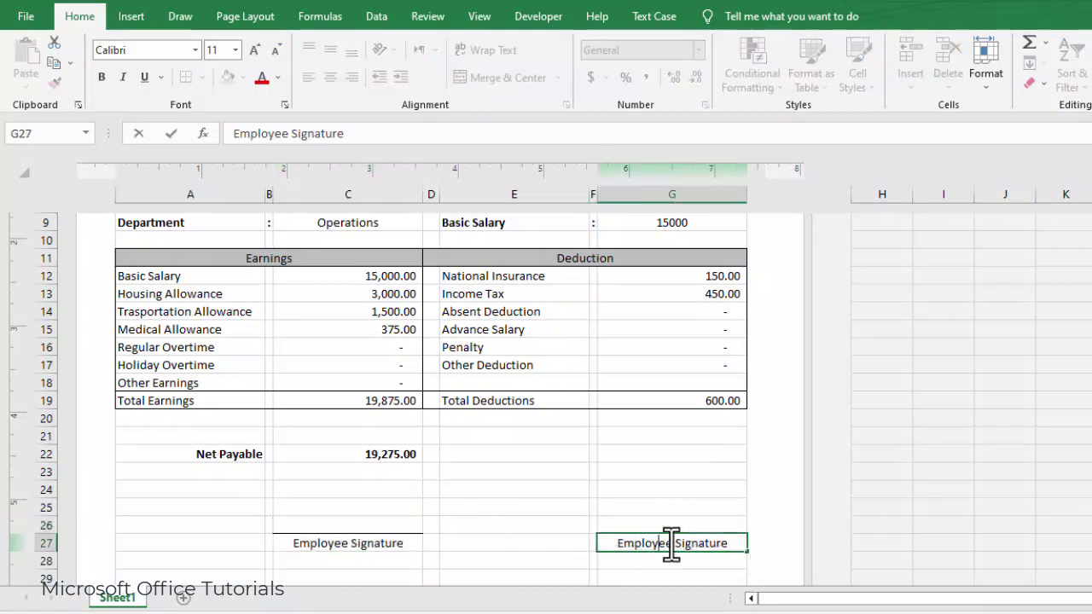
left_click_drag(674, 544, 577, 544)
type("Finance Dep")
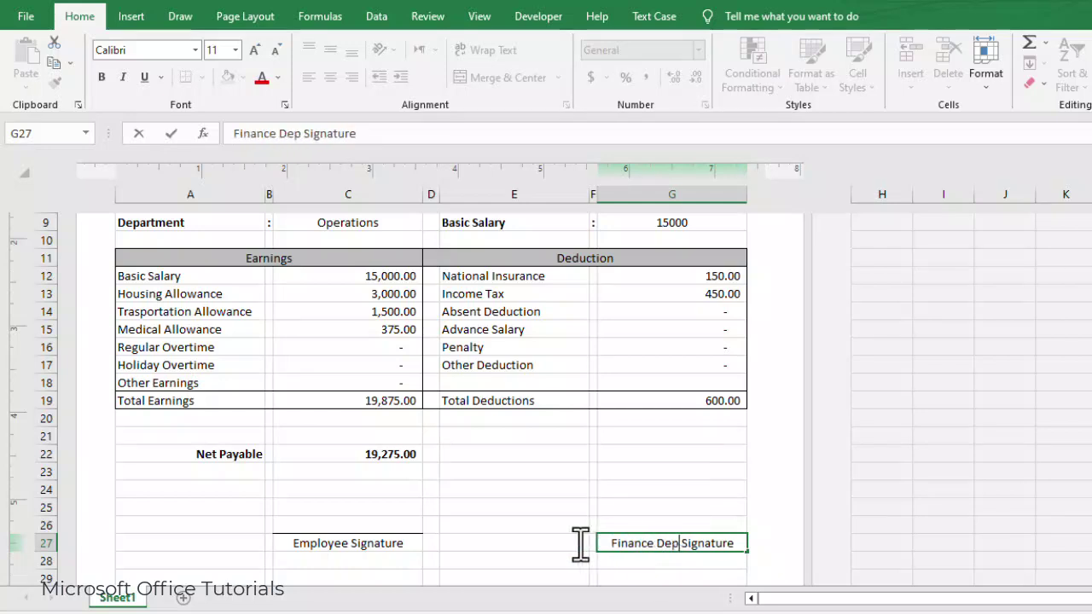
type(".")
left_click(631, 525)
Step: Enter Payslip March 2023 in the left section of the page header
scroll(574, 512, "up", 1)
left_click_drag(574, 500, 427, 184)
left_click(183, 273)
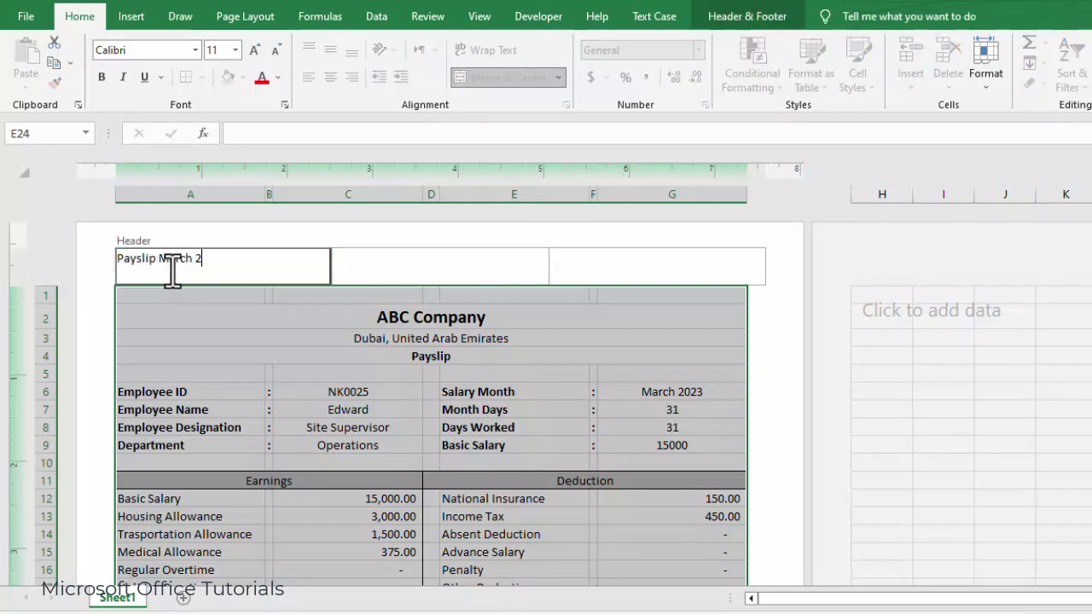
left_click(416, 444)
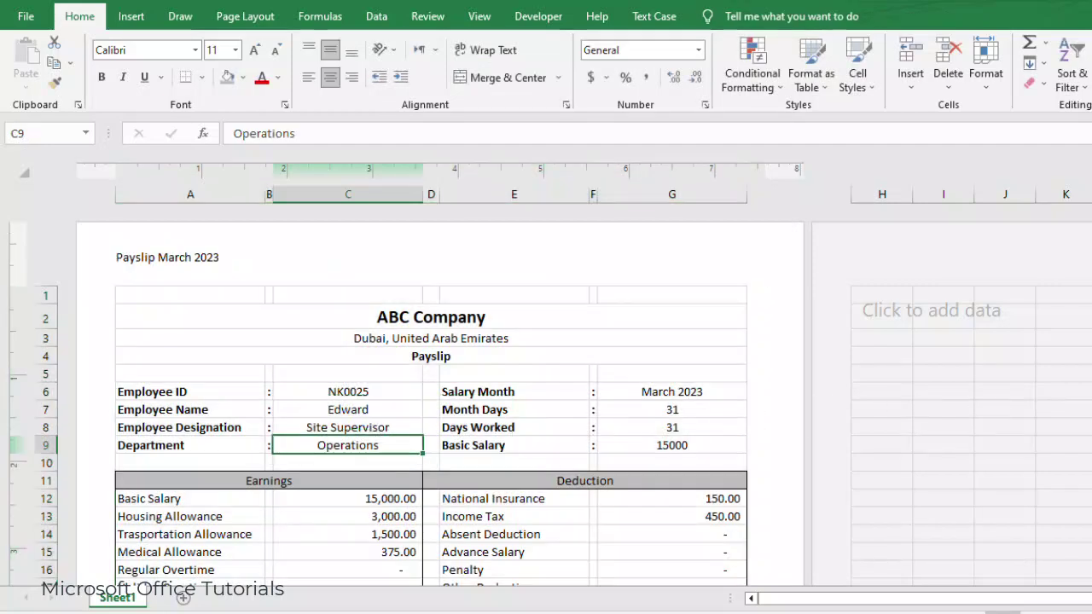
Step: Enter Payslip Marhc 2023 in the right section of the page footer
scroll(439, 401, "down", 15)
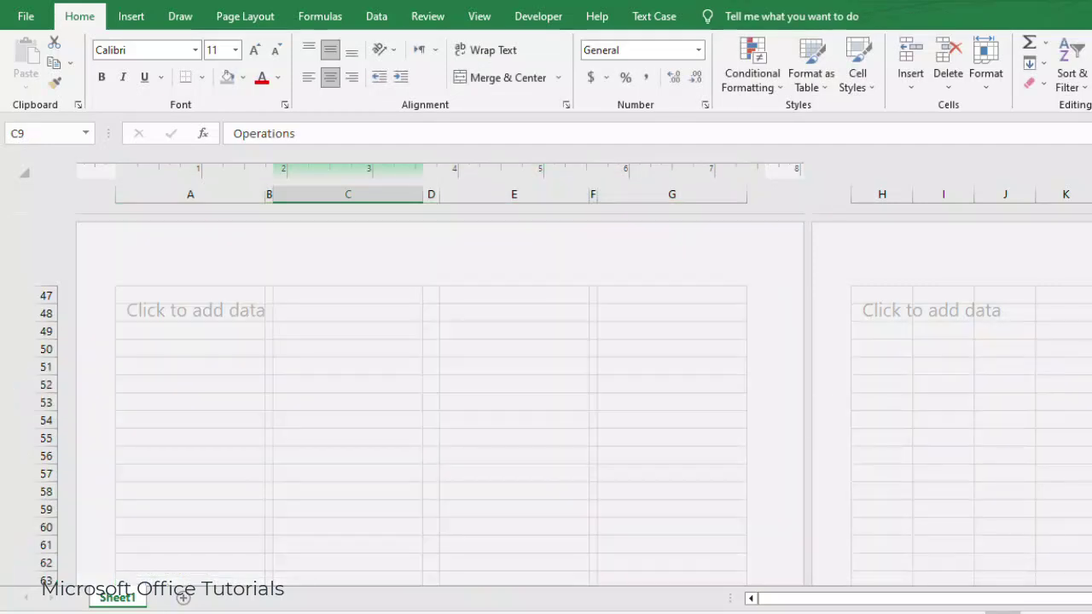
scroll(948, 456, "up", 5)
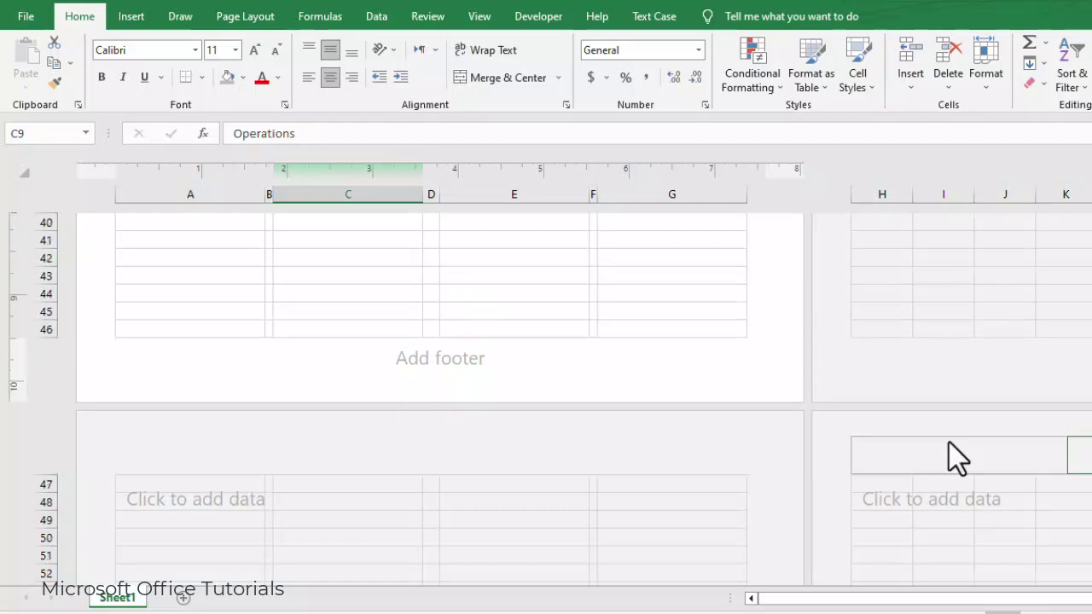
left_click(671, 375)
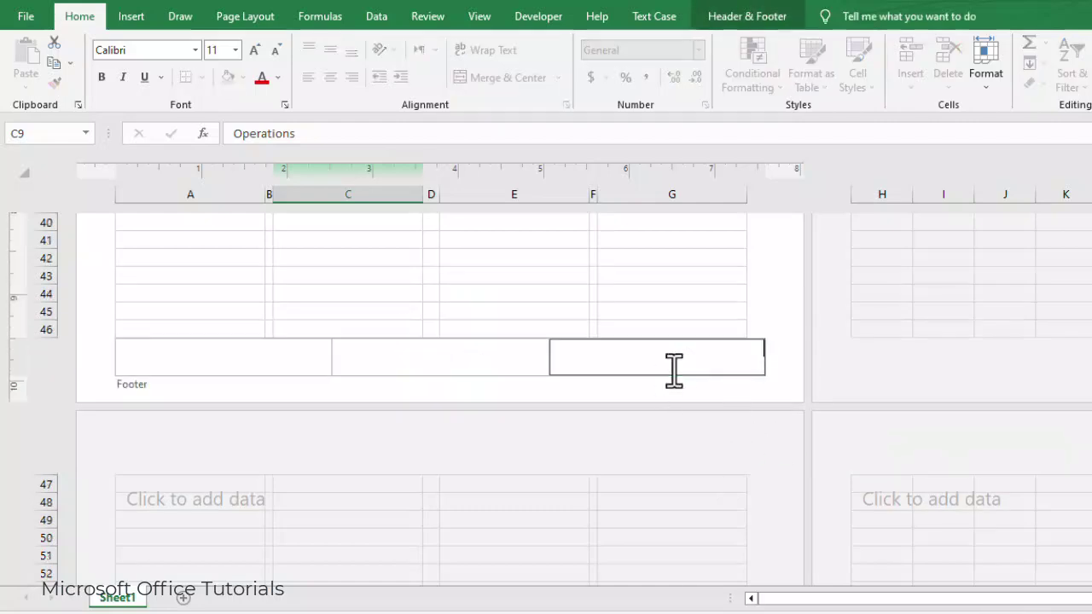
type("Payslip March 2023")
left_click(890, 434)
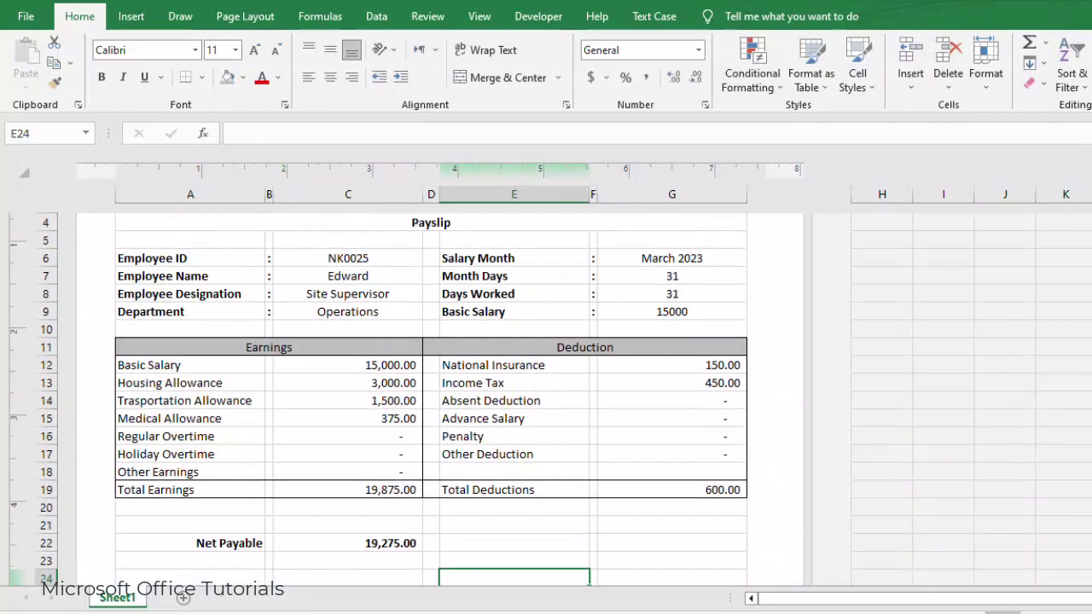
Step: Open the print preview of the payslip and zoom it out to show the whole page
left_click(427, 418)
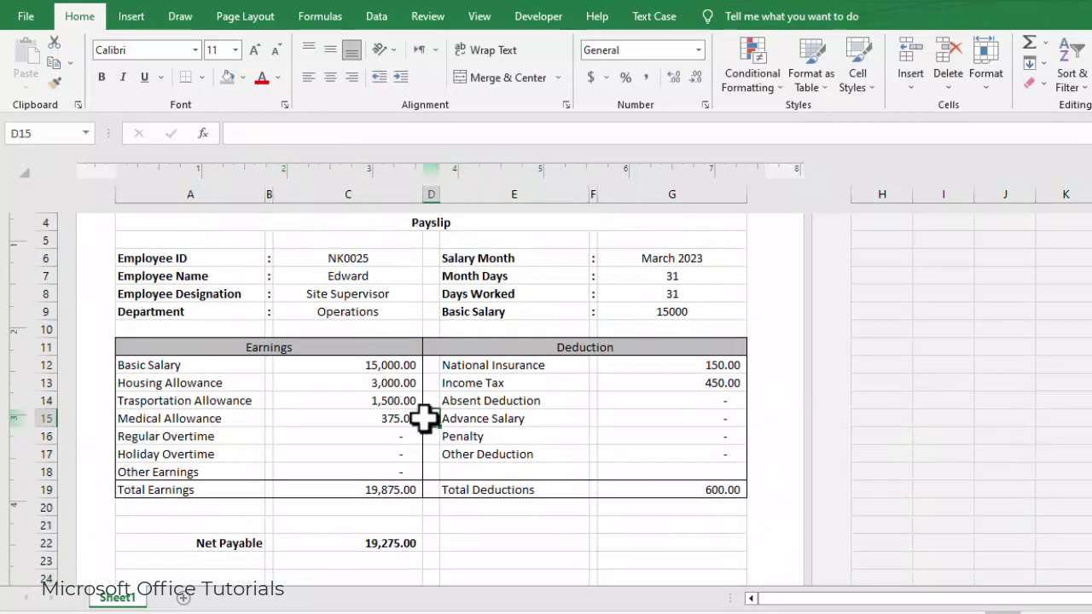
left_click(39, 21)
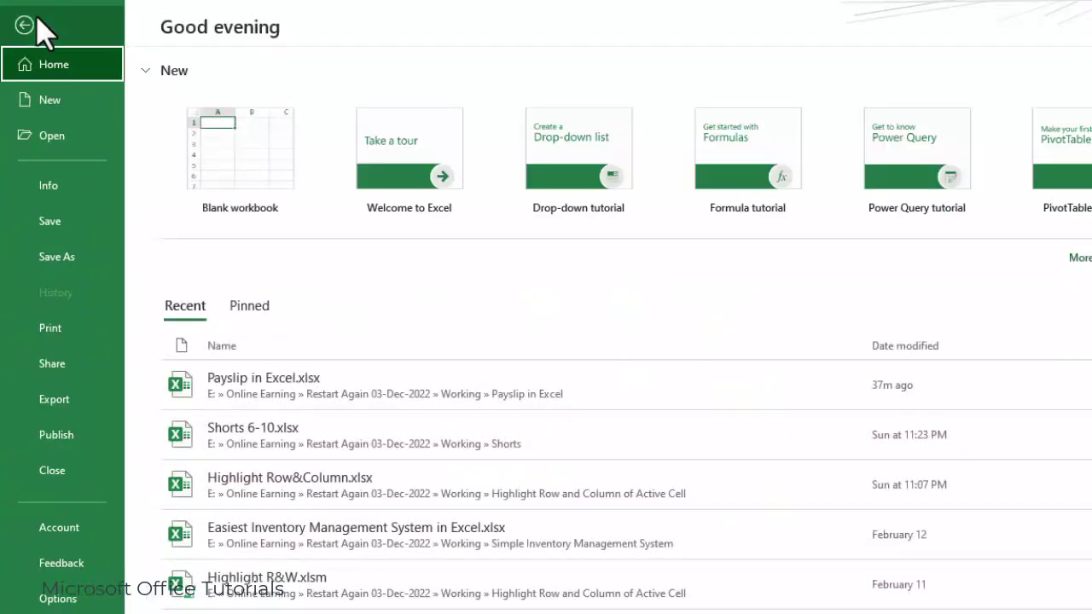
left_click(52, 329)
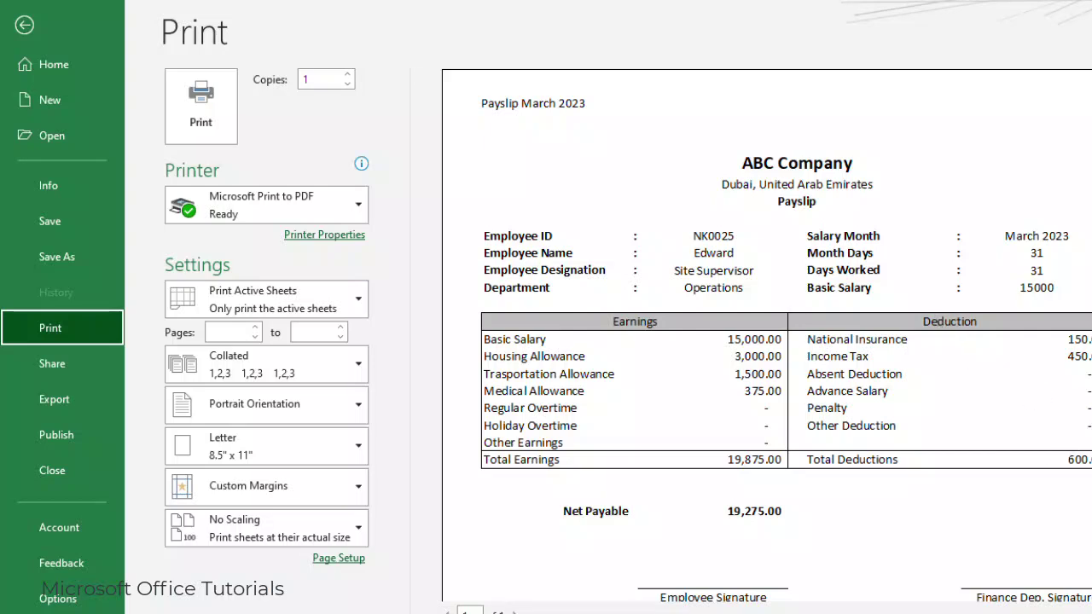
left_click(1052, 549)
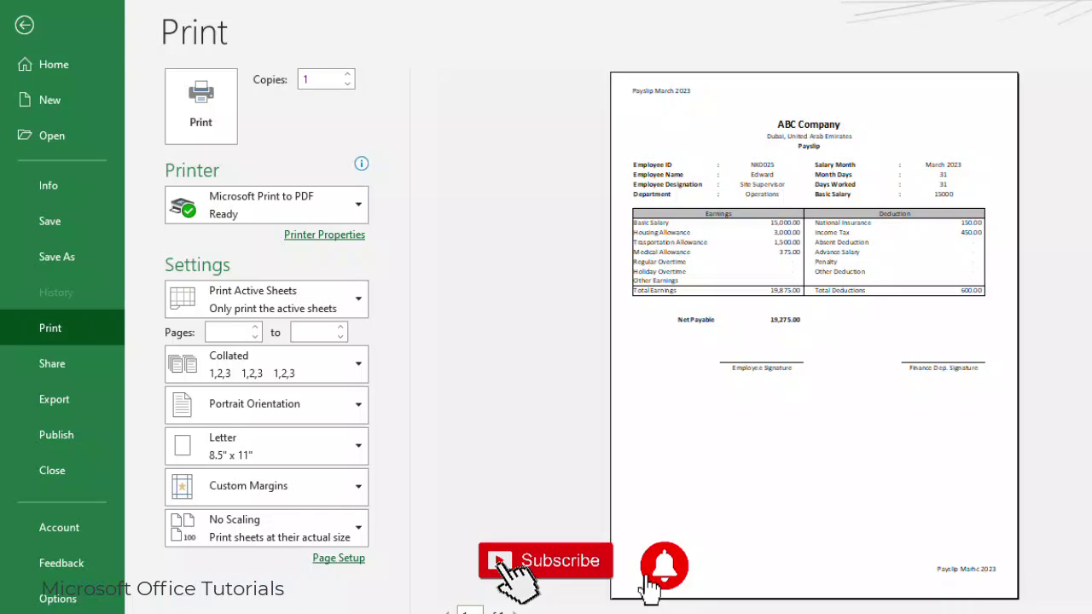
Step: Enlarge the payslip in the print preview to check its layout, and return to the worksheet
left_click(1077, 610)
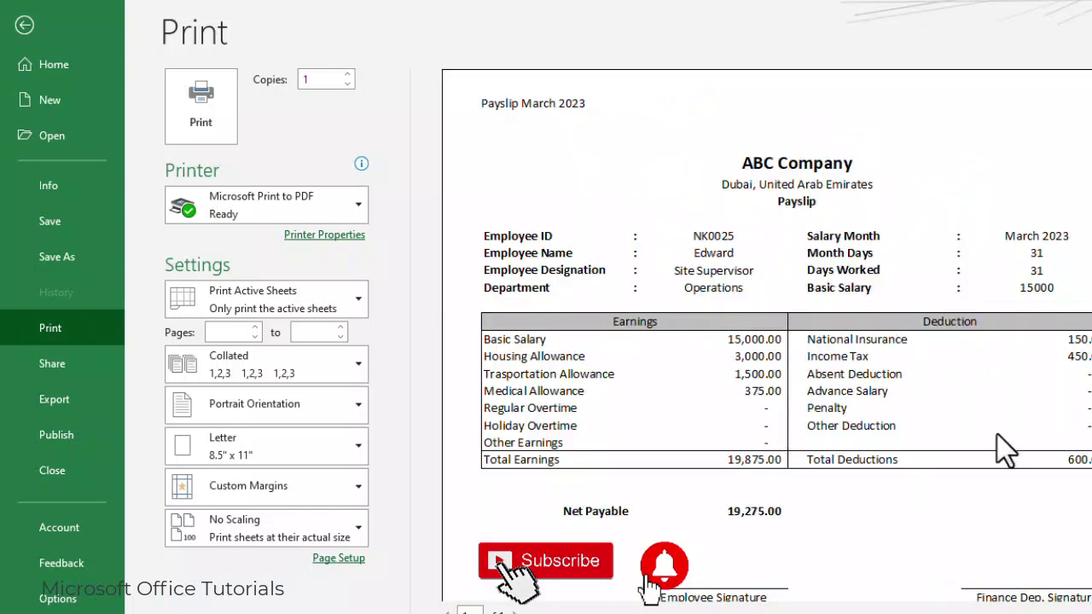
left_click(24, 25)
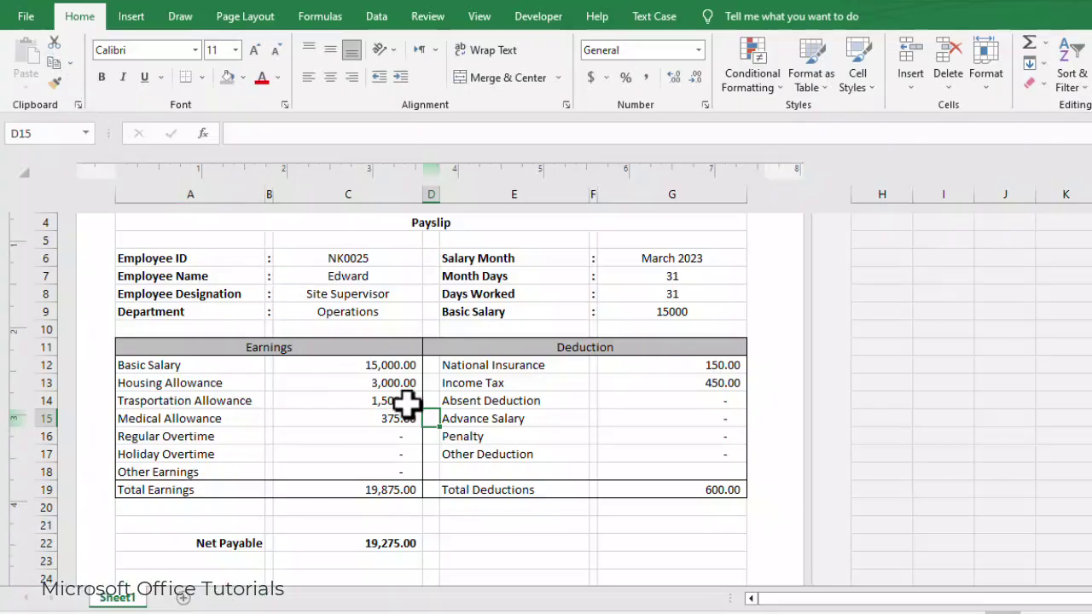
left_click(401, 433)
scroll(379, 360, "up", 3)
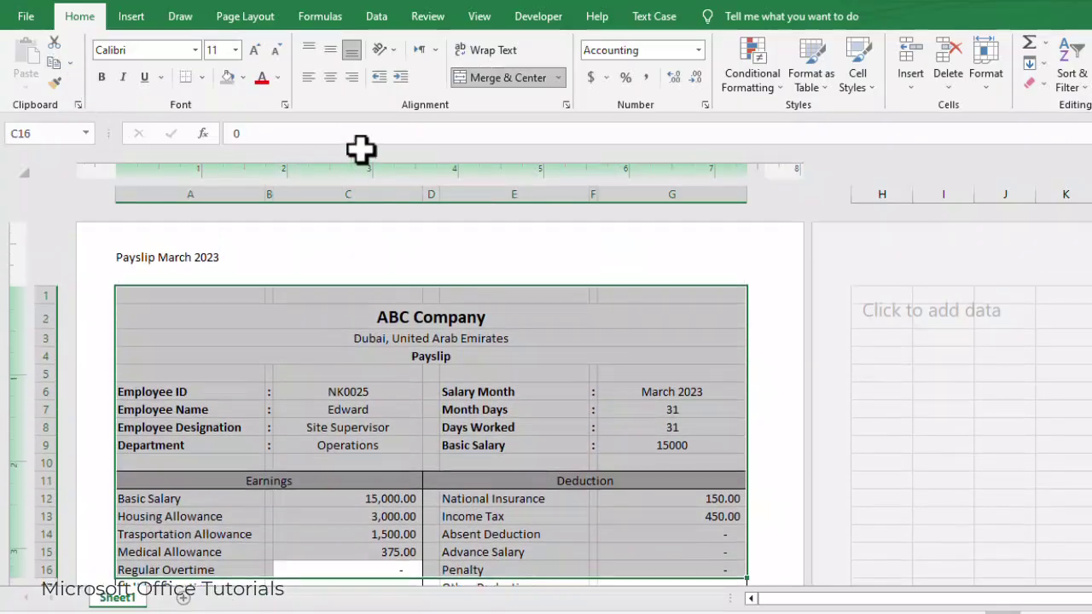
left_click(383, 312)
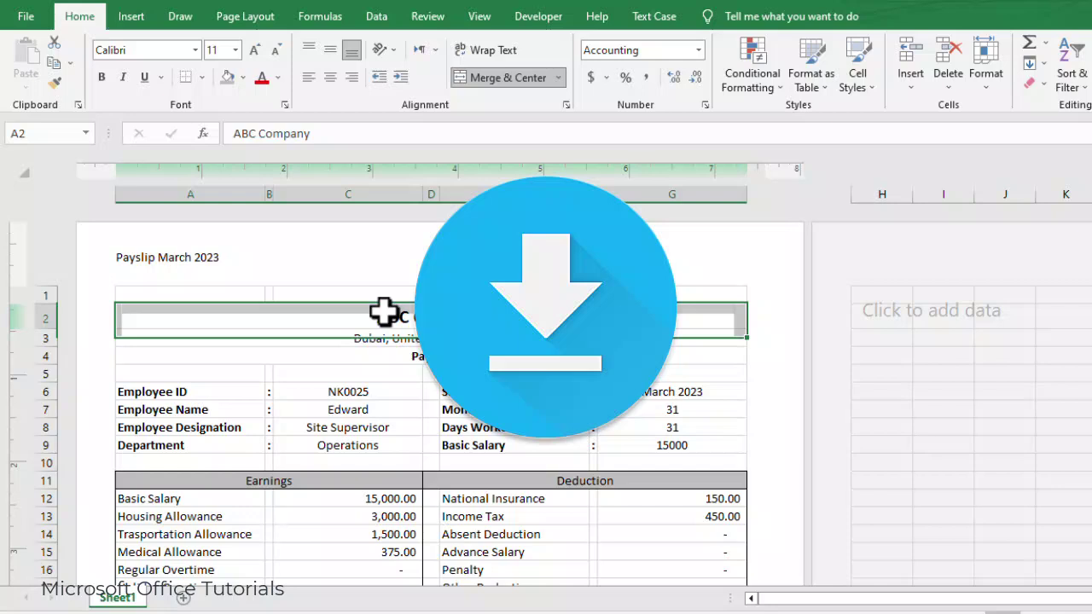
left_click(394, 391)
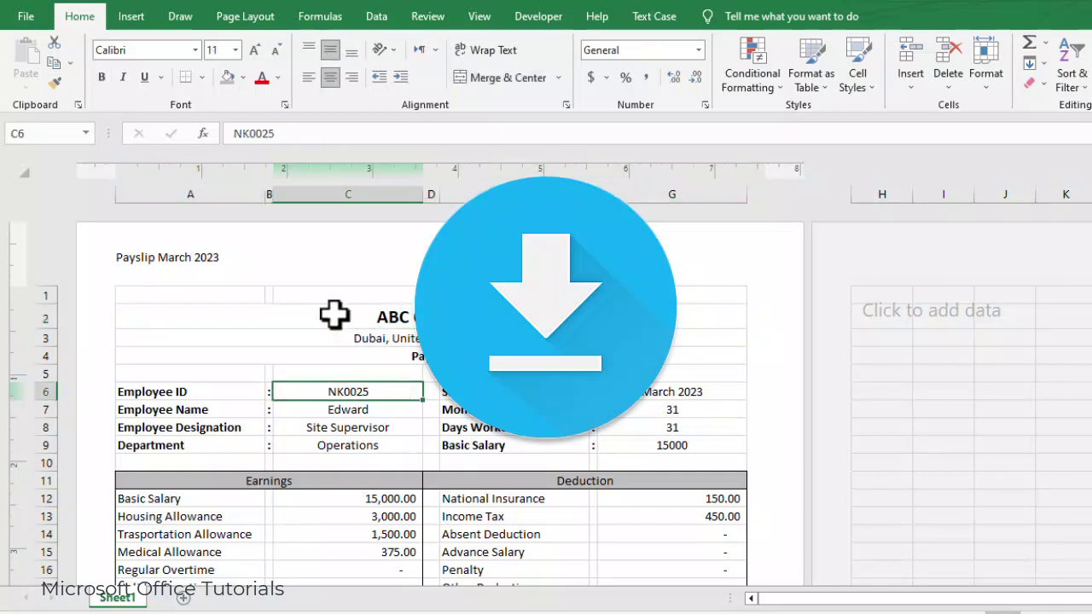
left_click_drag(334, 312, 356, 570)
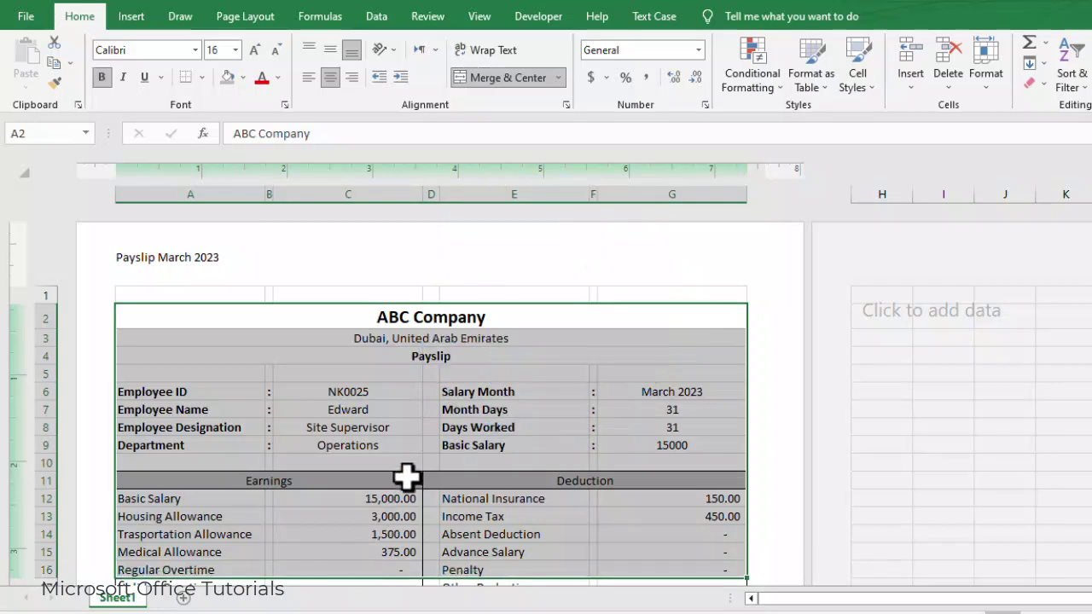
left_click(407, 461)
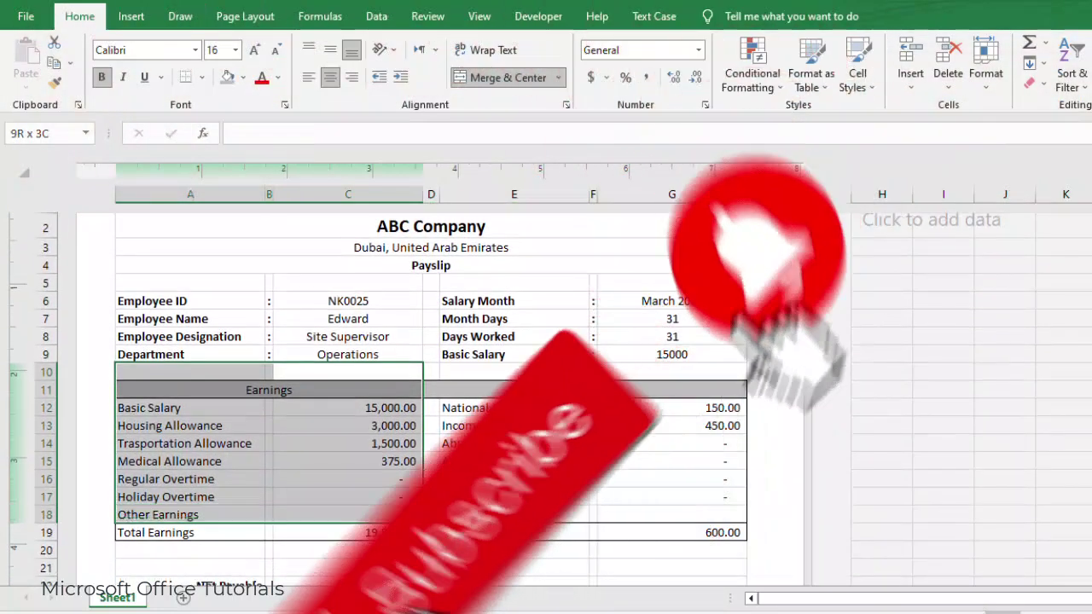